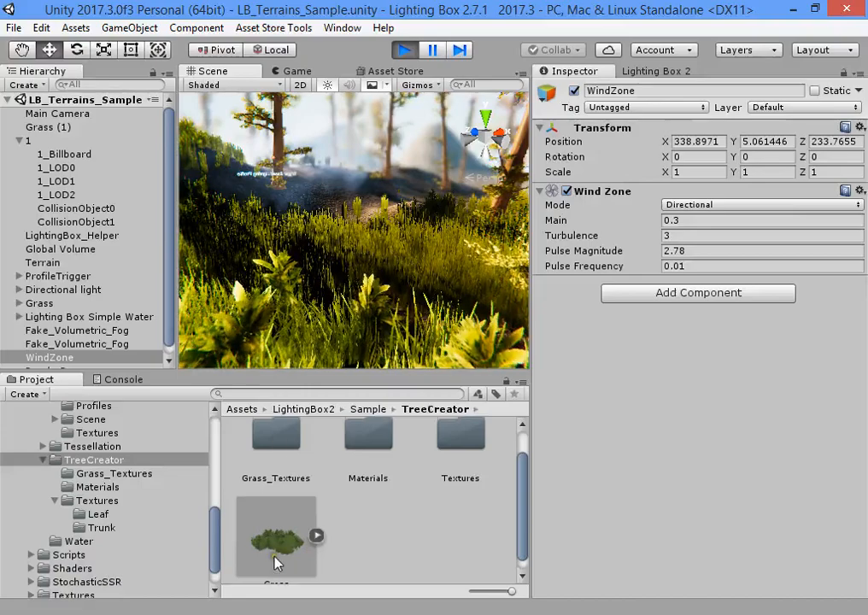
Add a new Tree 3D object to the scene
{"action": "left_click", "coordinate": [275, 557]}
{"action": "left_click", "coordinate": [129, 27]}
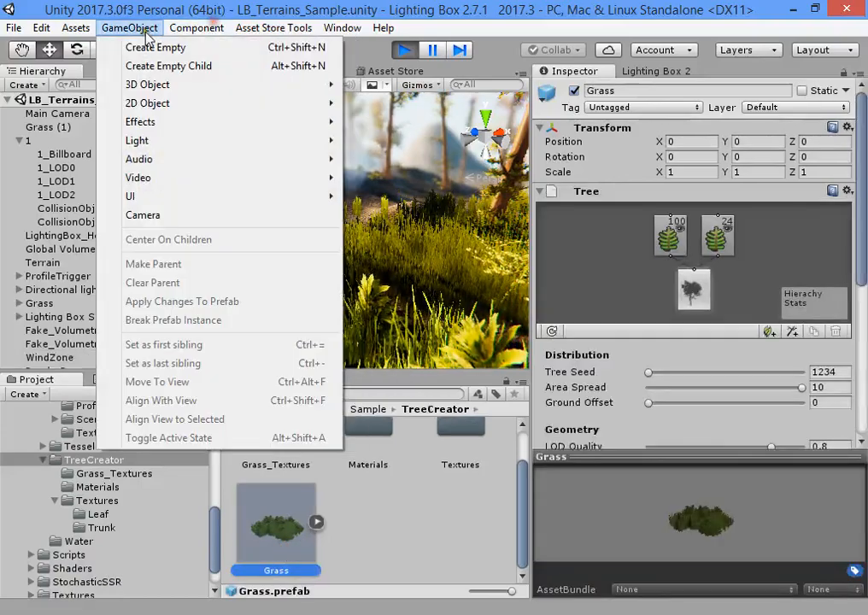
{"action": "mouse_move", "coordinate": [195, 84]}
{"action": "left_click", "coordinate": [414, 271]}
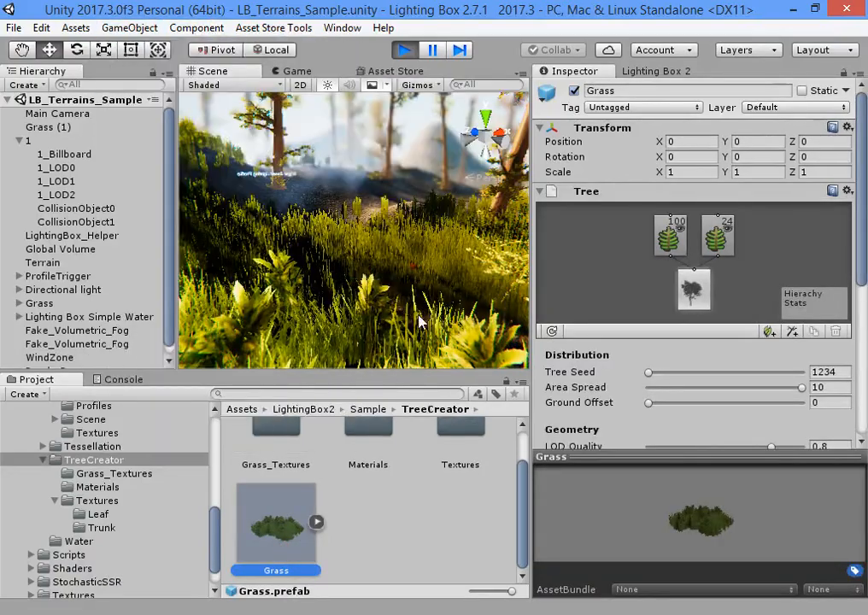
Move the new Tree asset from the root Assets folder into the LightingBox2 sample's TreeCreator folder
{"action": "scroll", "coordinate": [129, 466], "scroll_direction": "up", "scroll_amount": 5}
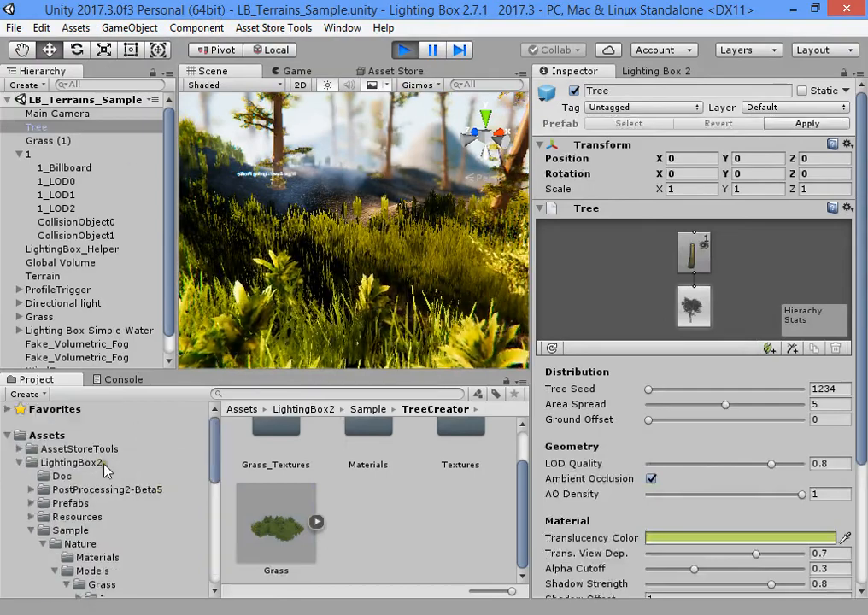
{"action": "left_click", "coordinate": [84, 434]}
{"action": "left_click", "coordinate": [290, 530]}
{"action": "left_click_drag", "start_coordinate": [291, 530], "coordinate": [135, 558]}
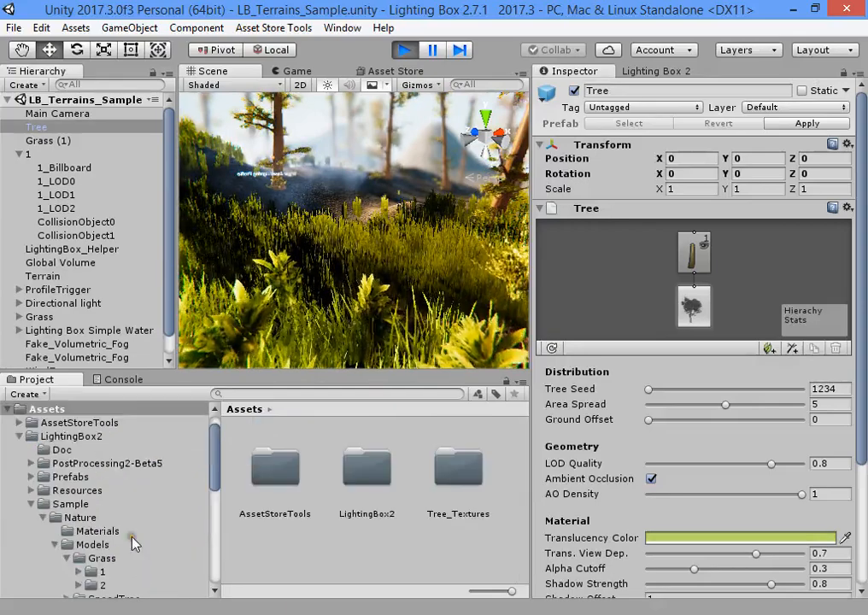
Collapse the expanded project subfolders and show the contents of LightingBox2/Sample/TreeCreator
{"action": "scroll", "coordinate": [129, 534], "scroll_direction": "down", "scroll_amount": 8}
{"action": "scroll", "coordinate": [128, 529], "scroll_direction": "up", "scroll_amount": 5}
{"action": "scroll", "coordinate": [119, 513], "scroll_direction": "up", "scroll_amount": 4}
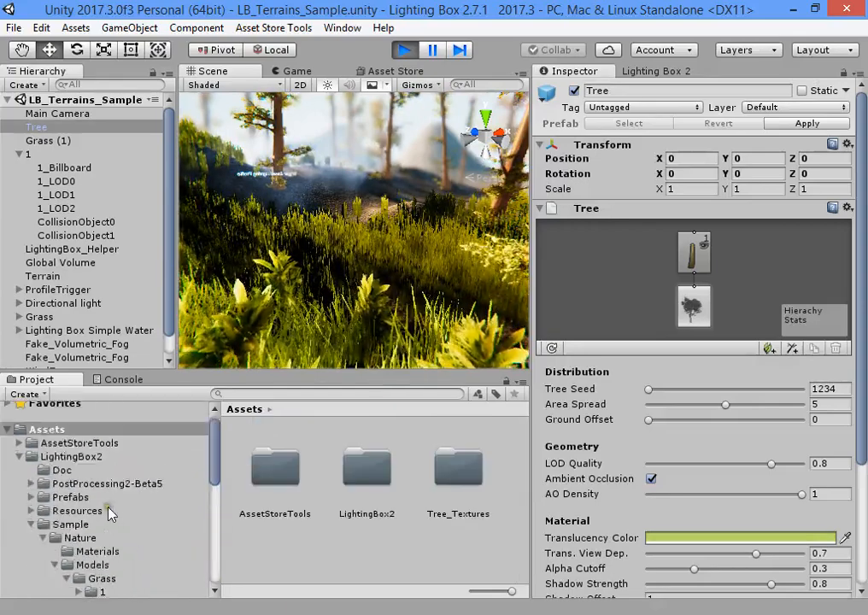
{"action": "left_click", "coordinate": [26, 525]}
{"action": "left_click", "coordinate": [19, 458]}
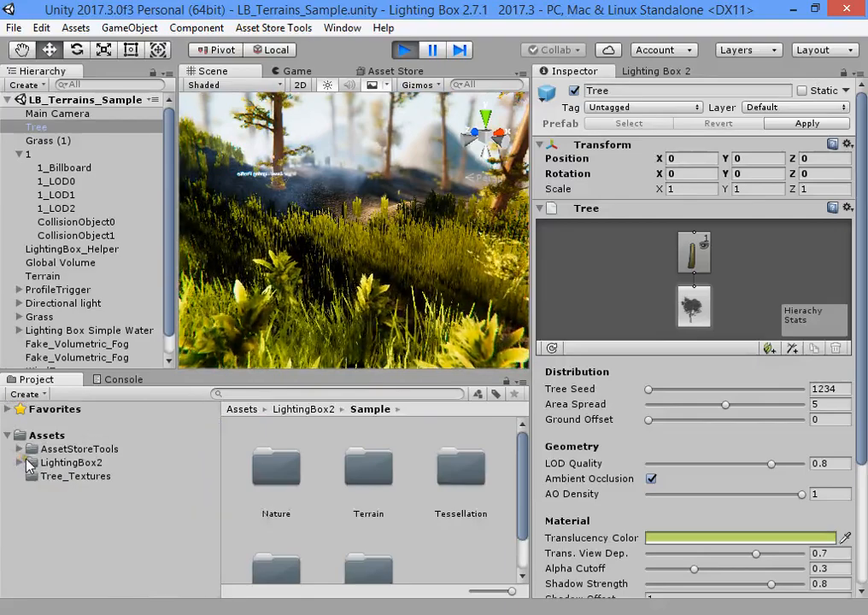
{"action": "left_click", "coordinate": [20, 457]}
{"action": "left_click", "coordinate": [31, 508]}
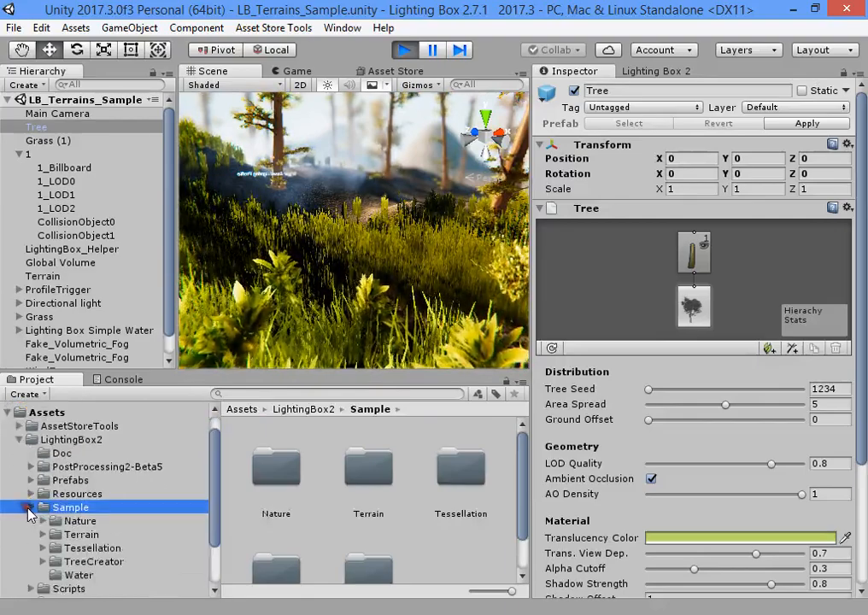
{"action": "left_click", "coordinate": [92, 561]}
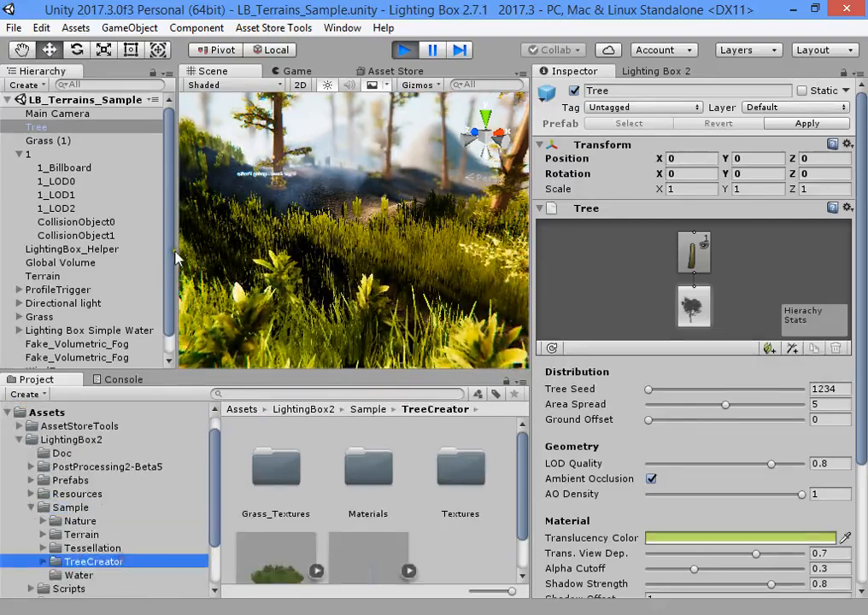
Reposition the Tree object in the grassy area at X 353.91, Y 2.65, Z 247.73
{"action": "right_click_drag", "start_coordinate": [380, 249], "coordinate": [439, 321]}
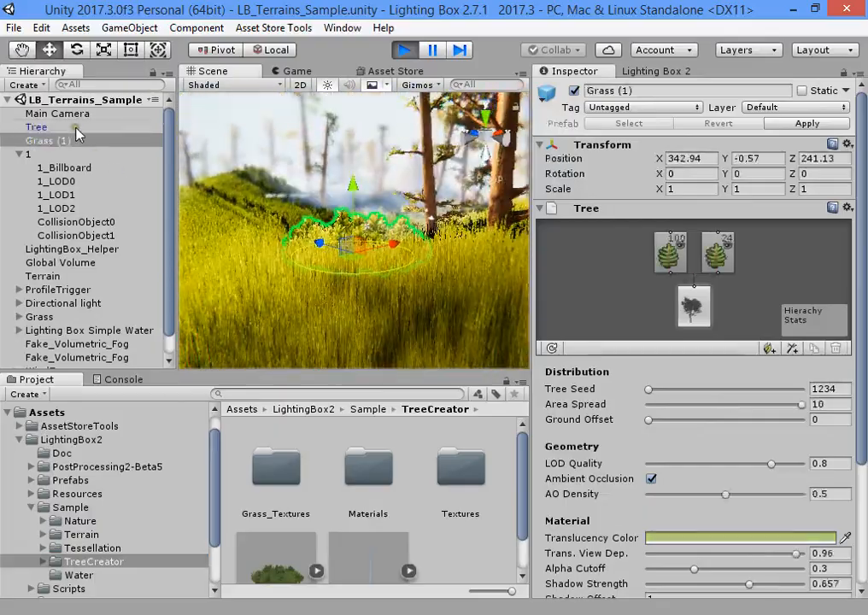
{"action": "left_click", "coordinate": [75, 127]}
{"action": "right_click_drag", "start_coordinate": [391, 203], "coordinate": [336, 225]}
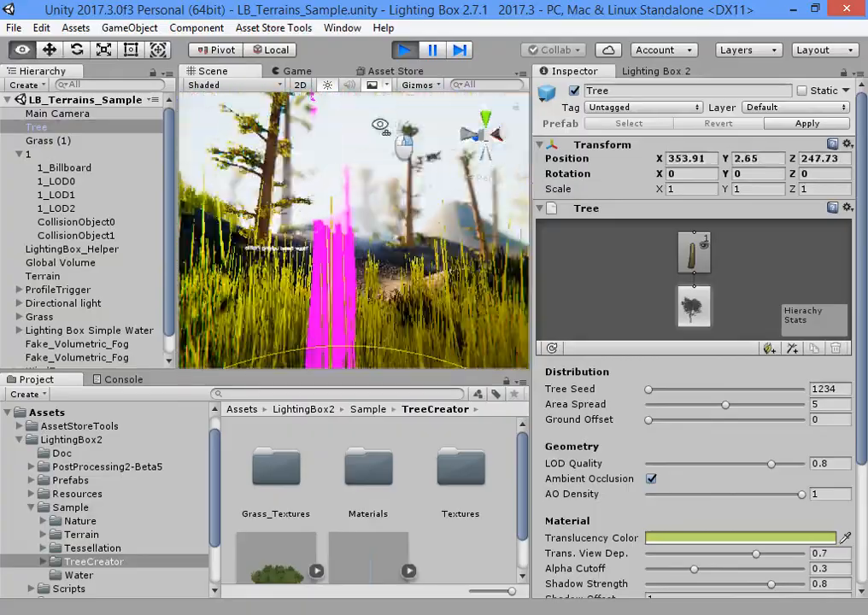
{"action": "right_click_drag", "start_coordinate": [303, 253], "coordinate": [394, 248]}
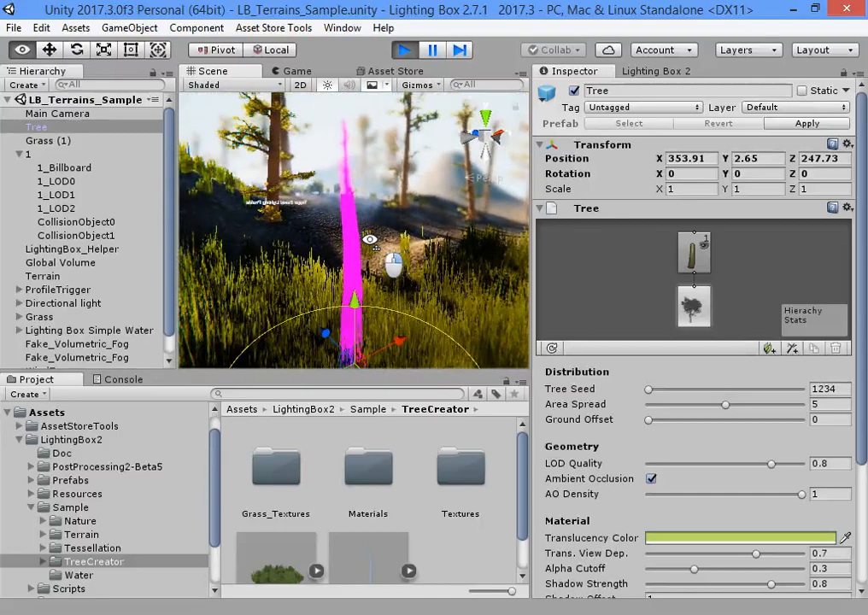
Assign the Trunk material from TreeCreator/Materials as the Break Material of the tree's trunk branch group
{"action": "left_click", "coordinate": [693, 252]}
{"action": "scroll", "coordinate": [684, 362], "scroll_direction": "down", "scroll_amount": 10}
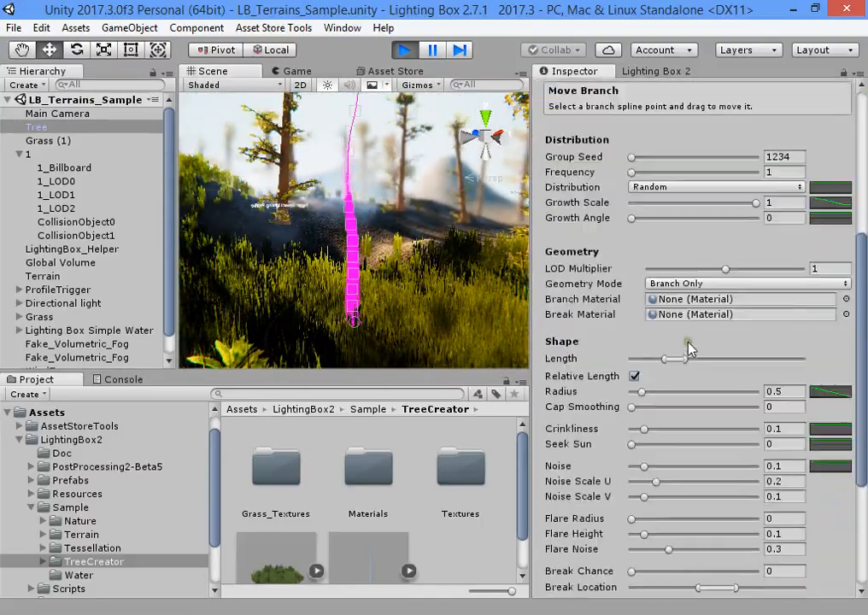
{"action": "scroll", "coordinate": [91, 565], "scroll_direction": "down", "scroll_amount": 2}
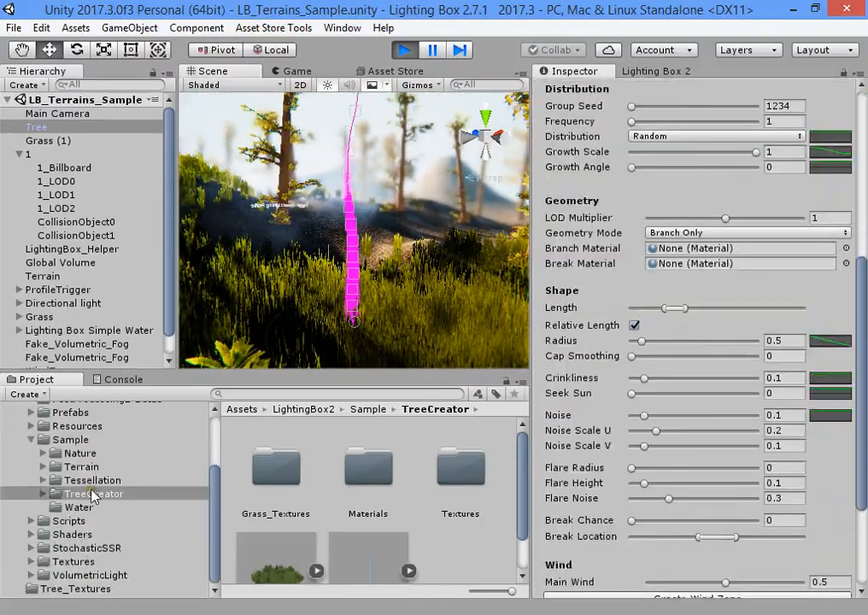
{"action": "left_click", "coordinate": [57, 495]}
{"action": "left_click", "coordinate": [42, 494]}
{"action": "left_click", "coordinate": [85, 521]}
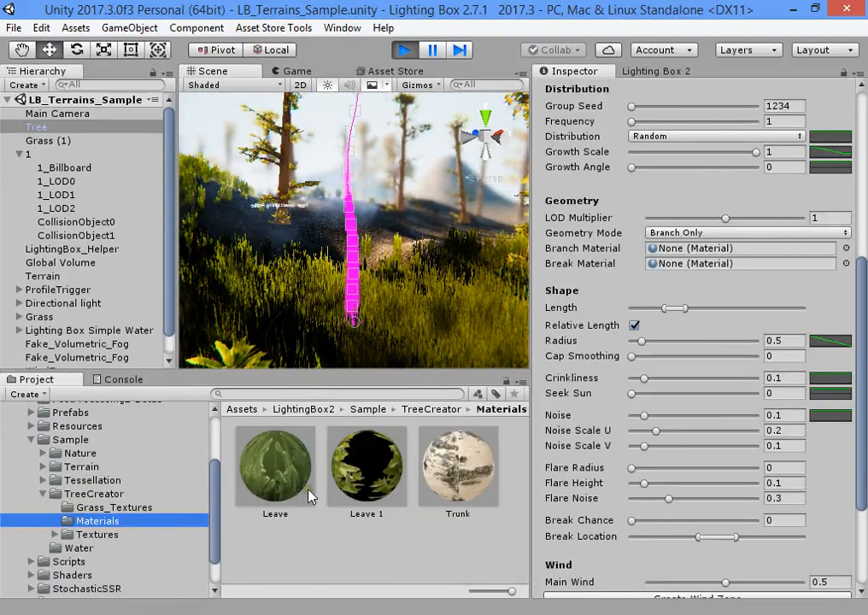
{"action": "left_click_drag", "start_coordinate": [443, 483], "coordinate": [665, 268]}
{"action": "left_click", "coordinate": [769, 324]}
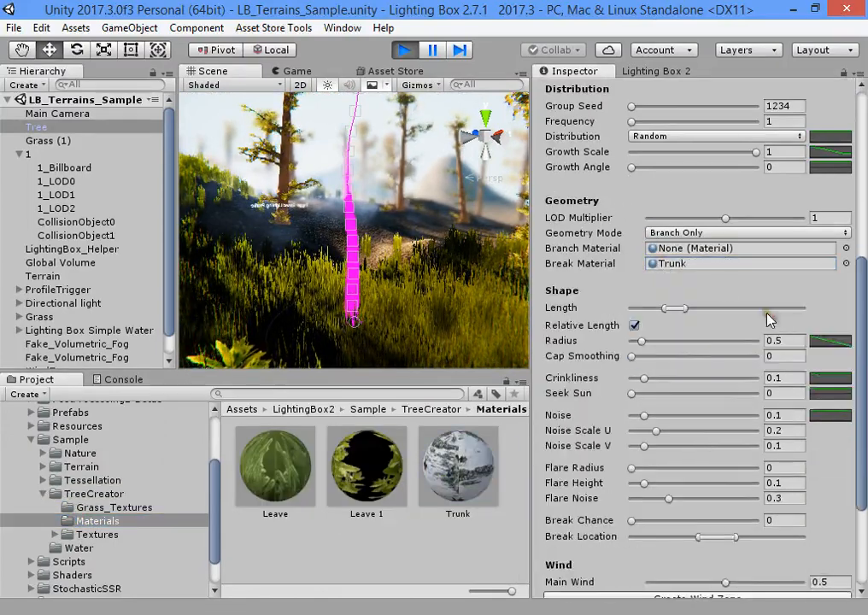
Reapply Branch Only as the trunk's Geometry Mode and check the trunk in the scene
{"action": "left_click", "coordinate": [679, 235]}
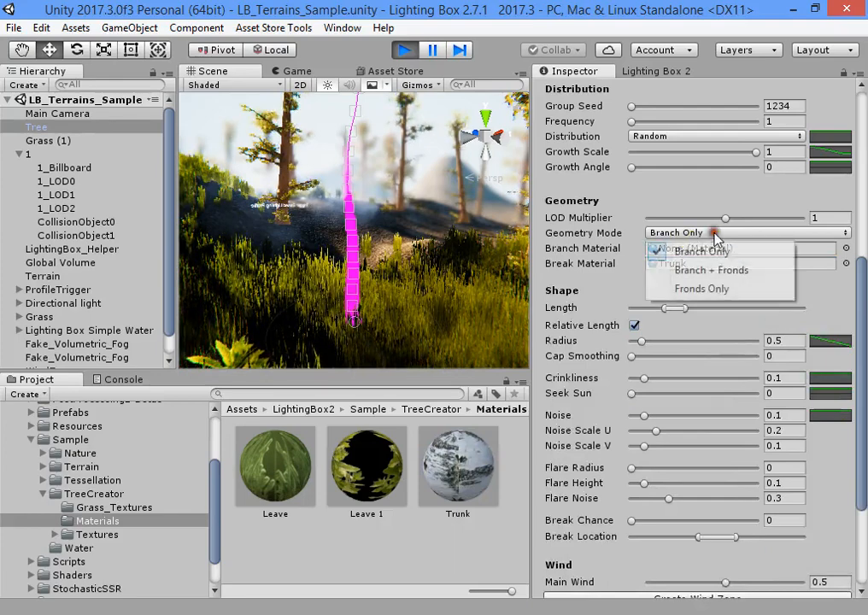
{"action": "left_click", "coordinate": [671, 254]}
{"action": "scroll", "coordinate": [863, 244], "scroll_direction": "up", "scroll_amount": 5}
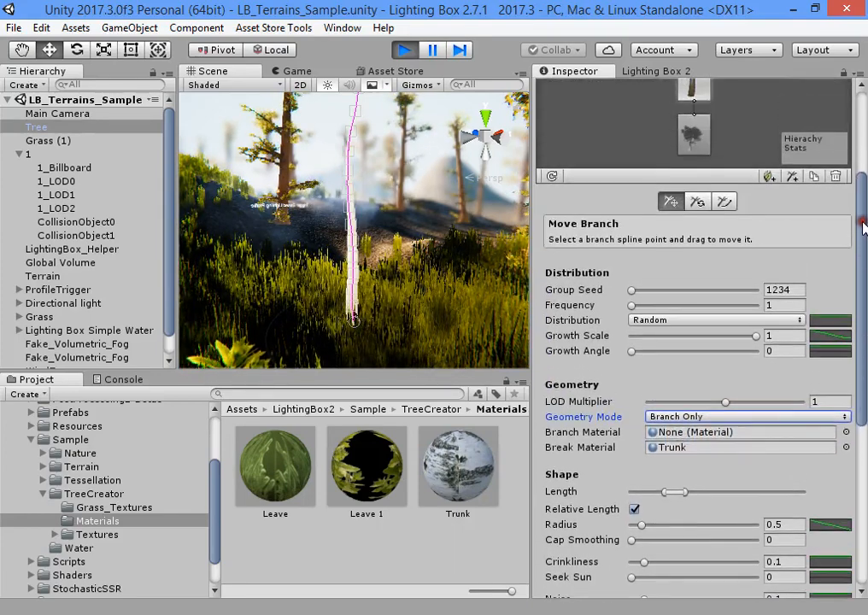
{"action": "scroll", "coordinate": [393, 281], "scroll_direction": "up", "scroll_amount": 5}
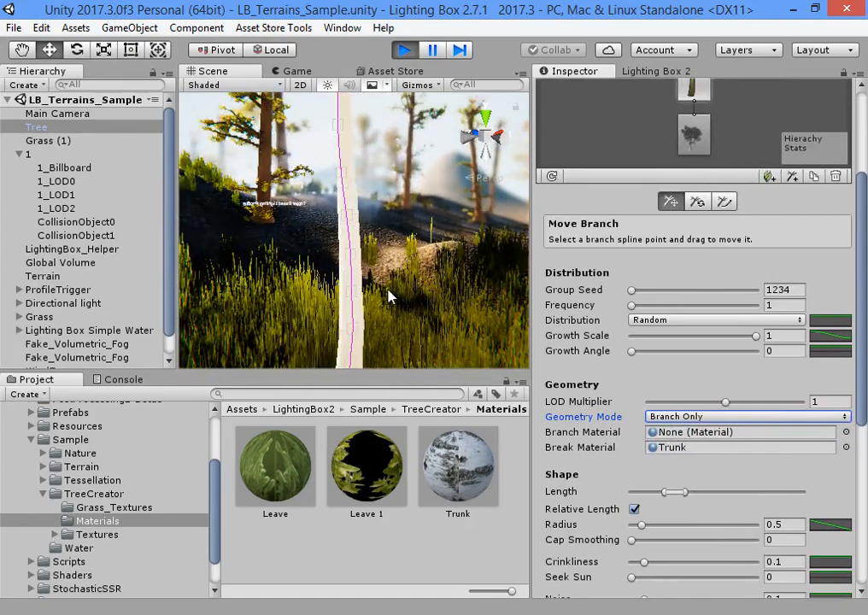
{"action": "scroll", "coordinate": [688, 242], "scroll_direction": "up", "scroll_amount": 4}
{"action": "left_click", "coordinate": [690, 257]}
{"action": "scroll", "coordinate": [405, 273], "scroll_direction": "down", "scroll_amount": 5}
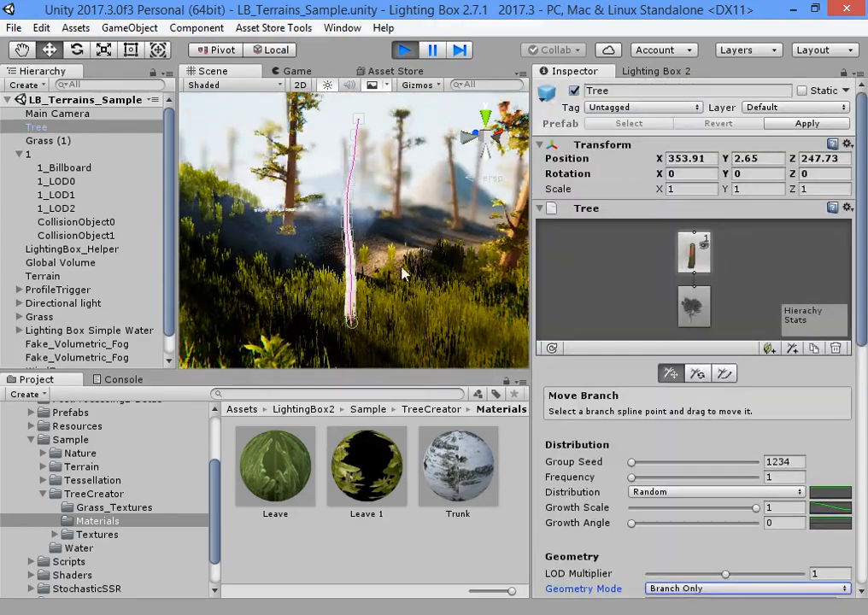
Inspect the Trunk material, reselect the tree and assign Trunk as the trunk's Branch Material
{"action": "left_click", "coordinate": [457, 452]}
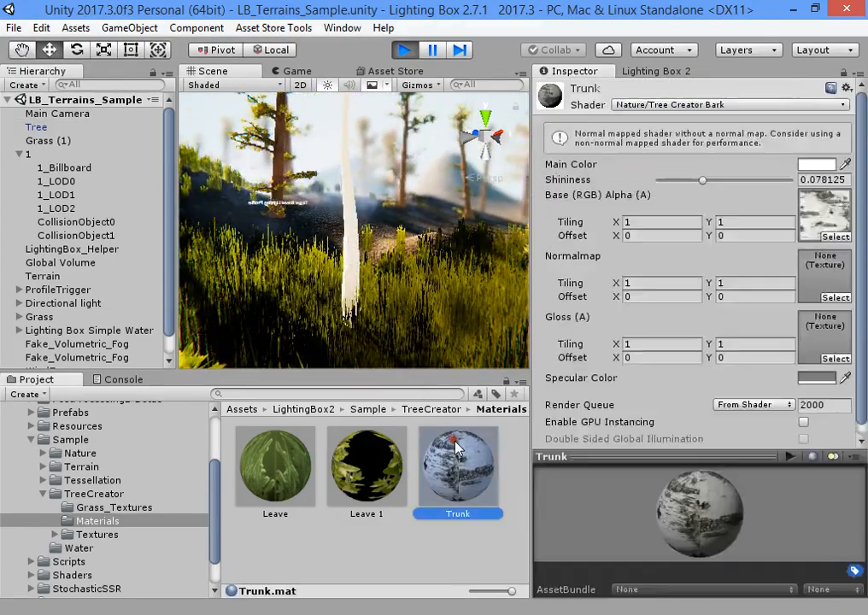
{"action": "left_click", "coordinate": [349, 249]}
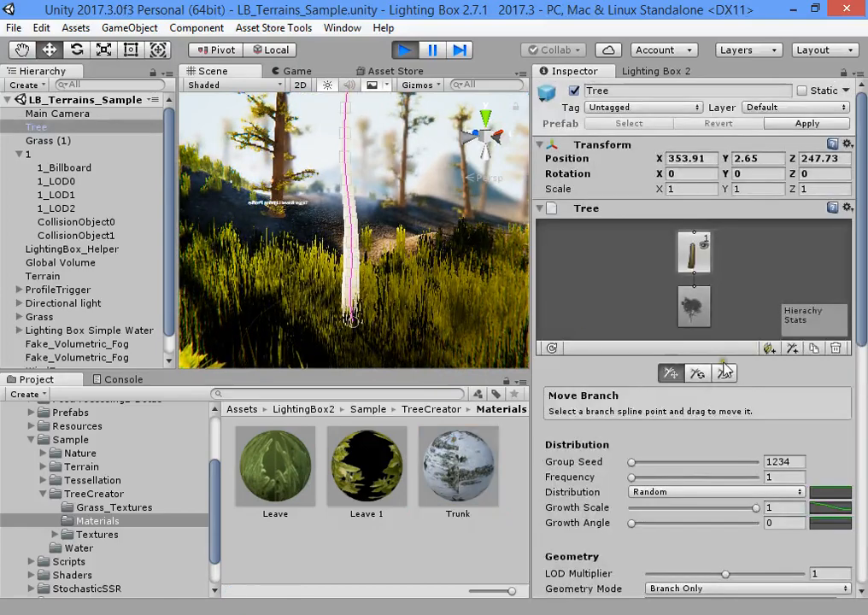
{"action": "scroll", "coordinate": [718, 355], "scroll_direction": "down", "scroll_amount": 8}
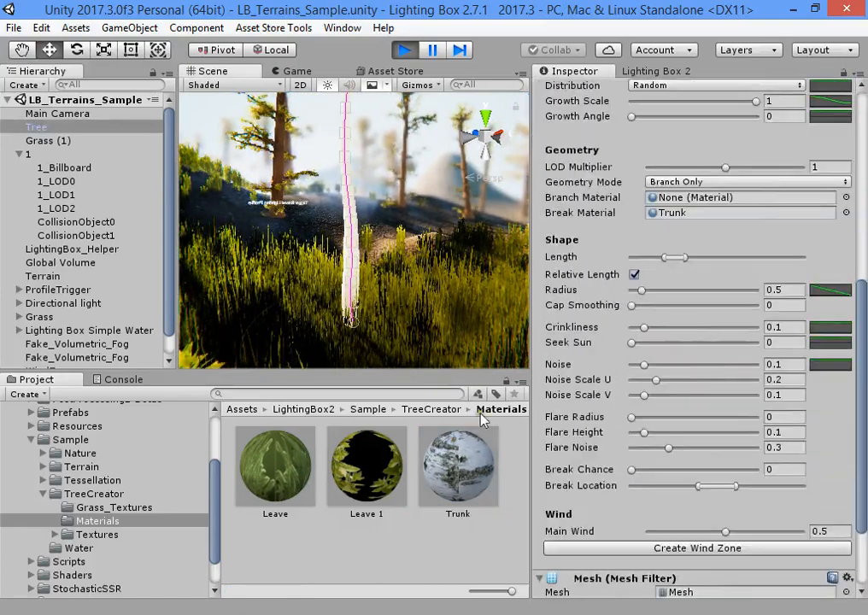
{"action": "left_click_drag", "start_coordinate": [483, 419], "coordinate": [664, 210]}
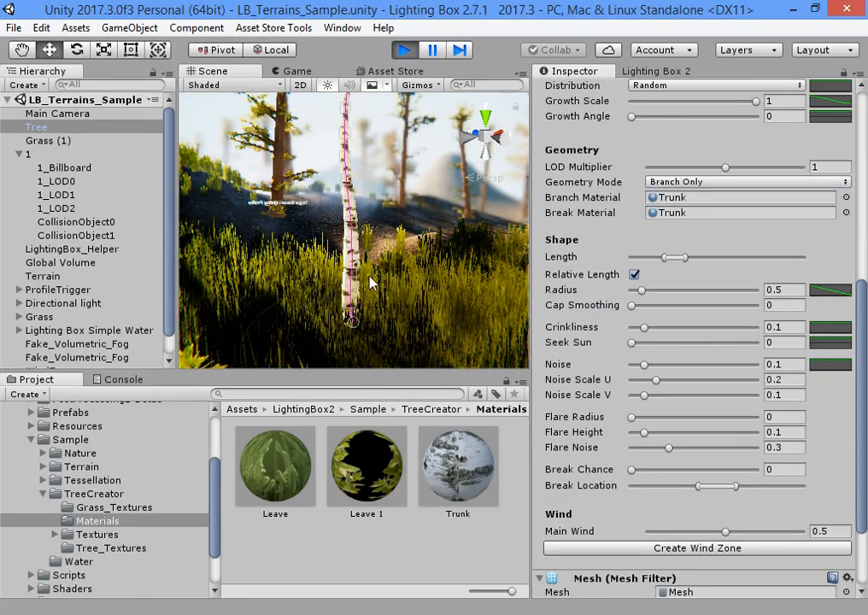
Try out the trunk's Frequency and Growth Angle settings, returning them to 1 and 0
{"action": "scroll", "coordinate": [368, 286], "scroll_direction": "up", "scroll_amount": 6}
{"action": "scroll", "coordinate": [368, 275], "scroll_direction": "down", "scroll_amount": 5}
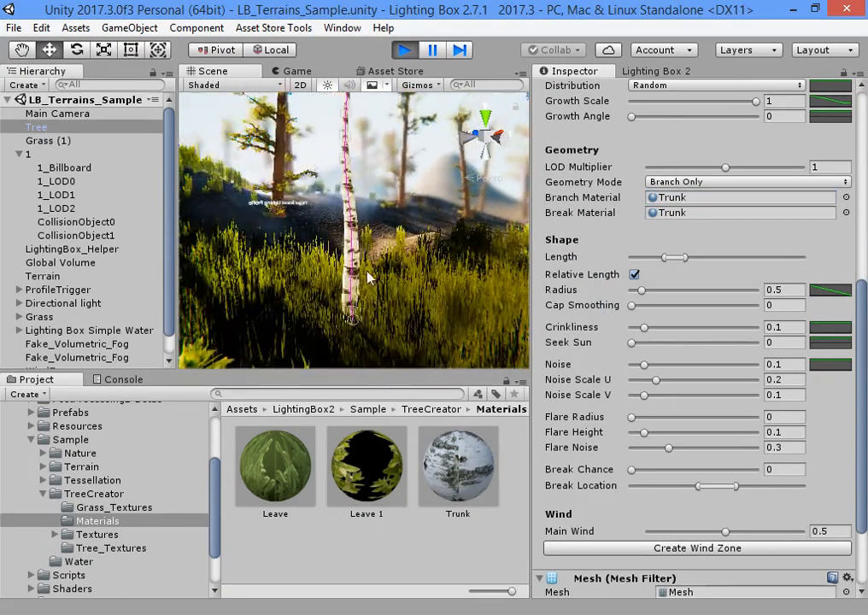
{"action": "scroll", "coordinate": [781, 310], "scroll_direction": "up", "scroll_amount": 1}
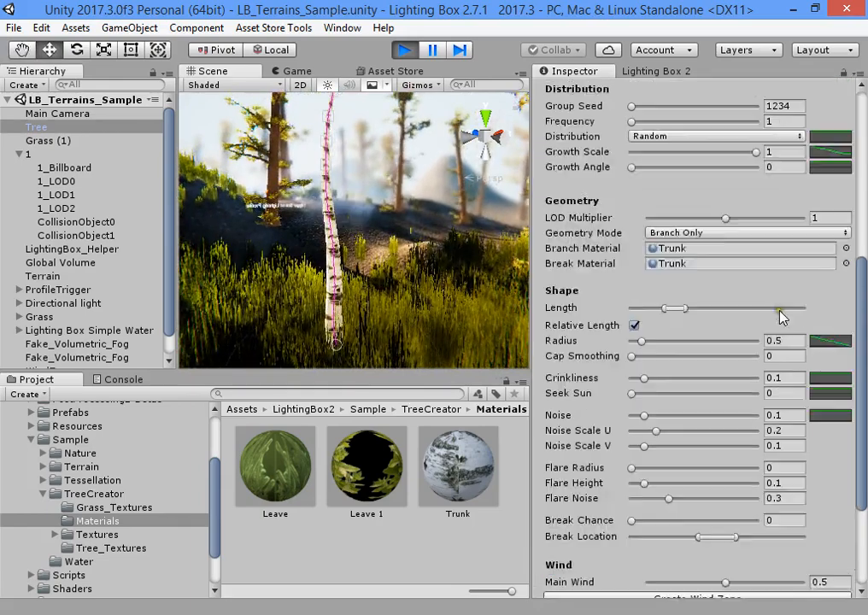
{"action": "scroll", "coordinate": [746, 306], "scroll_direction": "up", "scroll_amount": 5}
{"action": "scroll", "coordinate": [653, 319], "scroll_direction": "down", "scroll_amount": 5}
{"action": "scroll", "coordinate": [653, 319], "scroll_direction": "up", "scroll_amount": 6}
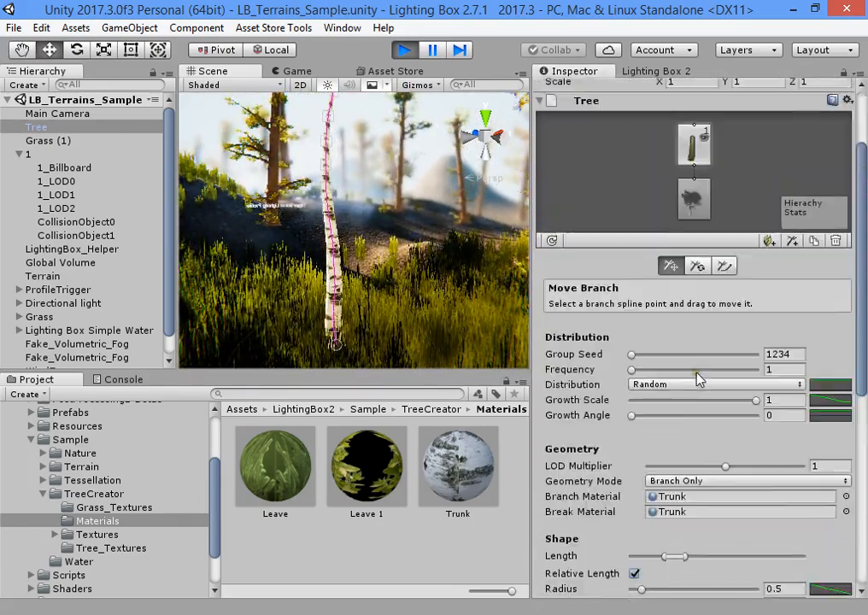
{"action": "scroll", "coordinate": [695, 374], "scroll_direction": "down", "scroll_amount": 4}
{"action": "left_click_drag", "start_coordinate": [649, 218], "coordinate": [610, 217]}
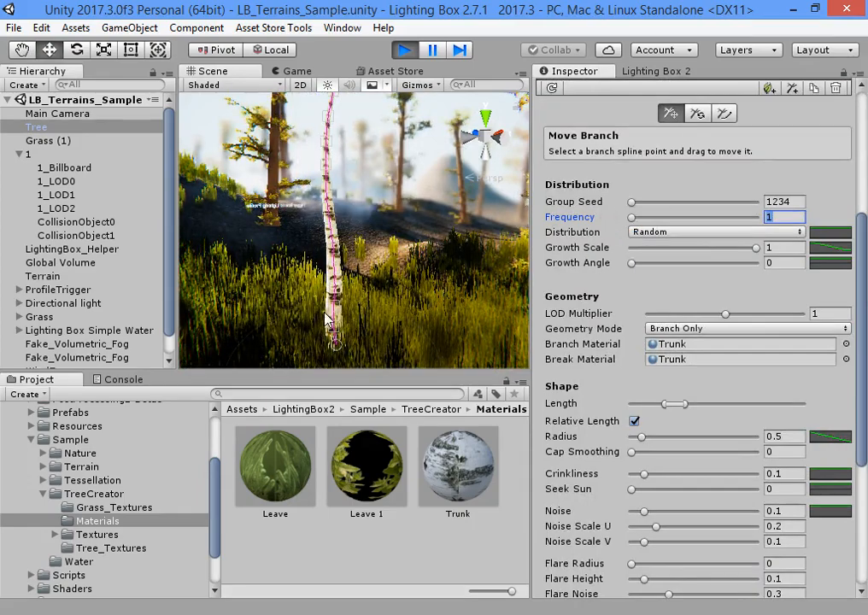
{"action": "middle_click_drag", "start_coordinate": [447, 185], "coordinate": [410, 190]}
{"action": "scroll", "coordinate": [405, 196], "scroll_direction": "down", "scroll_amount": 2}
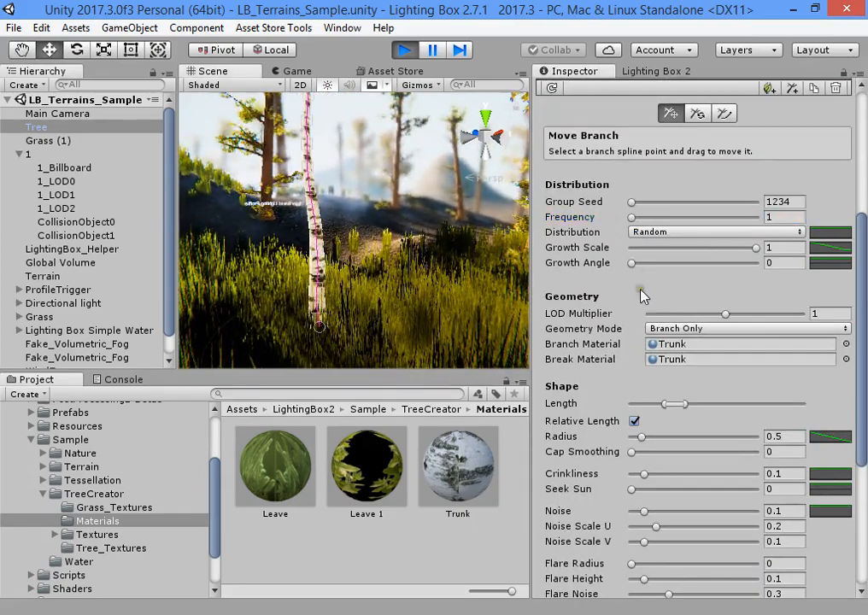
{"action": "mouse_move", "coordinate": [637, 263]}
{"action": "left_mouse_down"}
{"action": "mouse_move", "coordinate": [694, 263]}
{"action": "mouse_move", "coordinate": [639, 261]}
{"action": "mouse_move", "coordinate": [798, 281]}
{"action": "mouse_move", "coordinate": [634, 263]}
{"action": "left_mouse_up"}
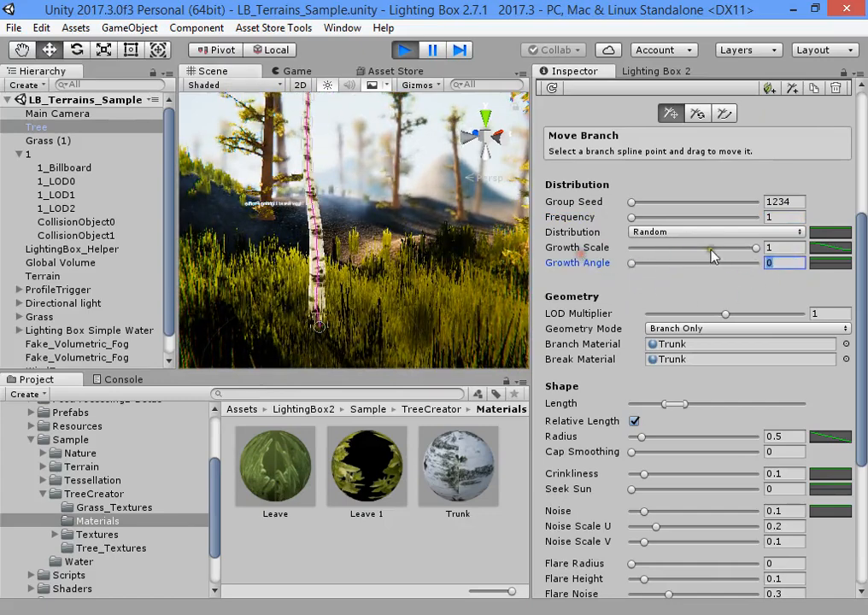
Adjust the Growth Scale curve of the trunk branch group
{"action": "left_click", "coordinate": [828, 254]}
{"action": "mouse_move", "coordinate": [740, 177]}
{"action": "left_mouse_down"}
{"action": "mouse_move", "coordinate": [742, 89]}
{"action": "mouse_move", "coordinate": [733, 199]}
{"action": "mouse_move", "coordinate": [736, 164]}
{"action": "left_mouse_up"}
{"action": "left_click", "coordinate": [865, 250]}
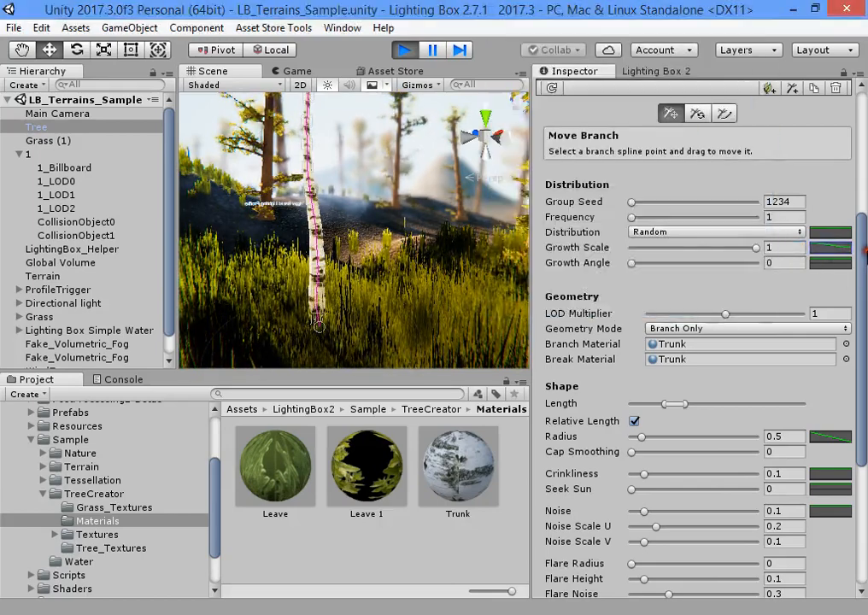
Test a longer trunk, finishing with the upper limit of the Length range raised only slightly
{"action": "scroll", "coordinate": [761, 248], "scroll_direction": "down", "scroll_amount": 3}
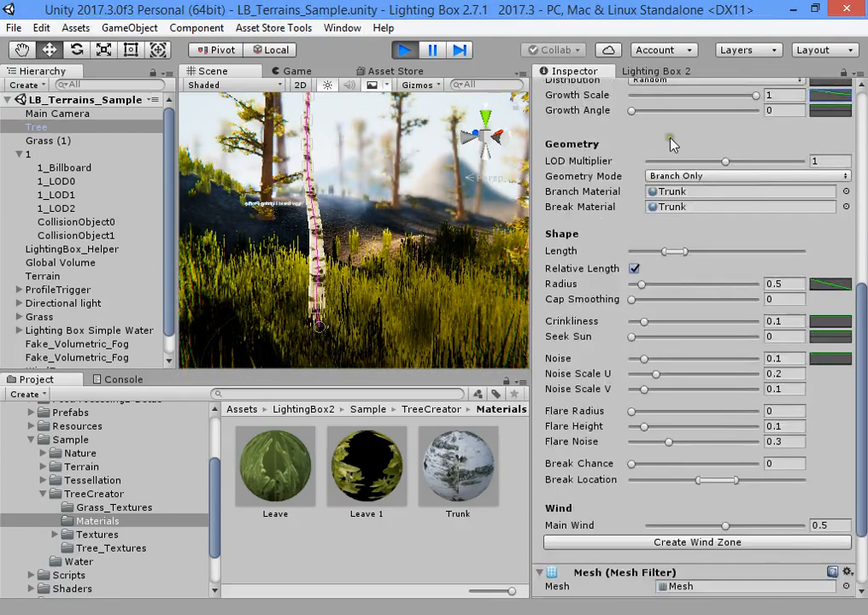
{"action": "scroll", "coordinate": [604, 306], "scroll_direction": "down", "scroll_amount": 2}
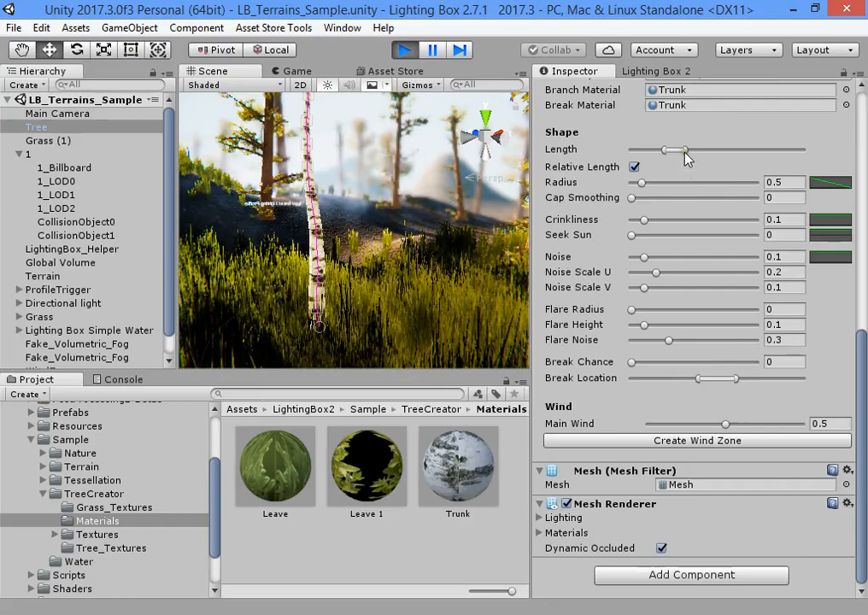
{"action": "left_click_drag", "start_coordinate": [685, 150], "coordinate": [745, 151]}
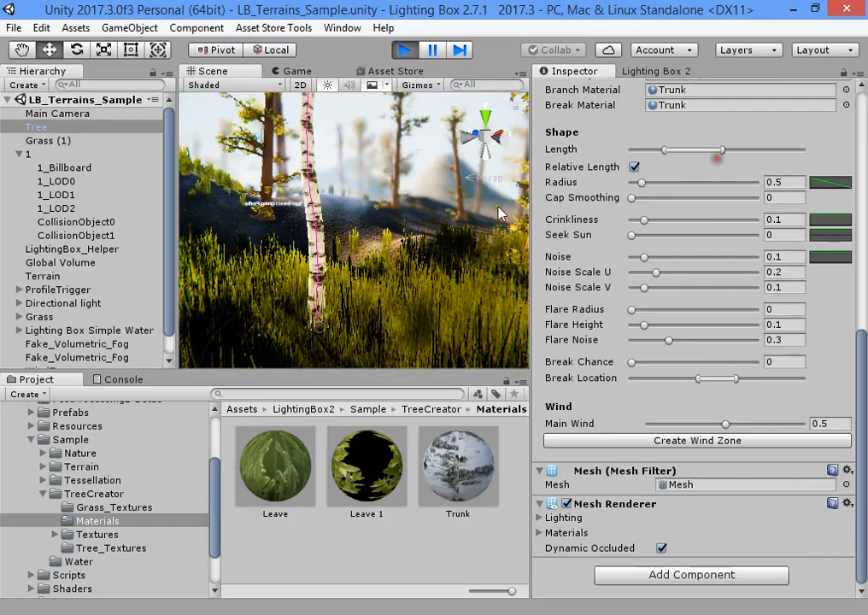
{"action": "scroll", "coordinate": [393, 243], "scroll_direction": "down", "scroll_amount": 5}
{"action": "right_click_drag", "start_coordinate": [393, 243], "coordinate": [444, 209]}
{"action": "left_click_drag", "start_coordinate": [725, 154], "coordinate": [693, 159]}
Thicken the trunk by setting its Radius to 1.83 and view the whole trunk
{"action": "key", "text": "w"}
{"action": "right_click_drag", "start_coordinate": [370, 289], "coordinate": [384, 359]}
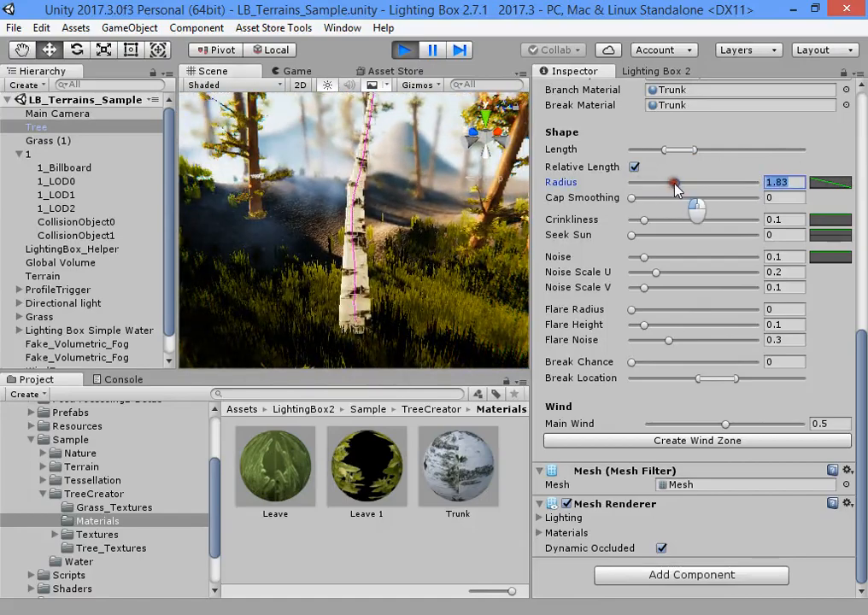
{"action": "mouse_move", "coordinate": [675, 184]}
{"action": "left_mouse_down"}
{"action": "mouse_move", "coordinate": [645, 188]}
{"action": "mouse_move", "coordinate": [676, 189]}
{"action": "left_mouse_up"}
{"action": "right_click_drag", "start_coordinate": [414, 195], "coordinate": [402, 221]}
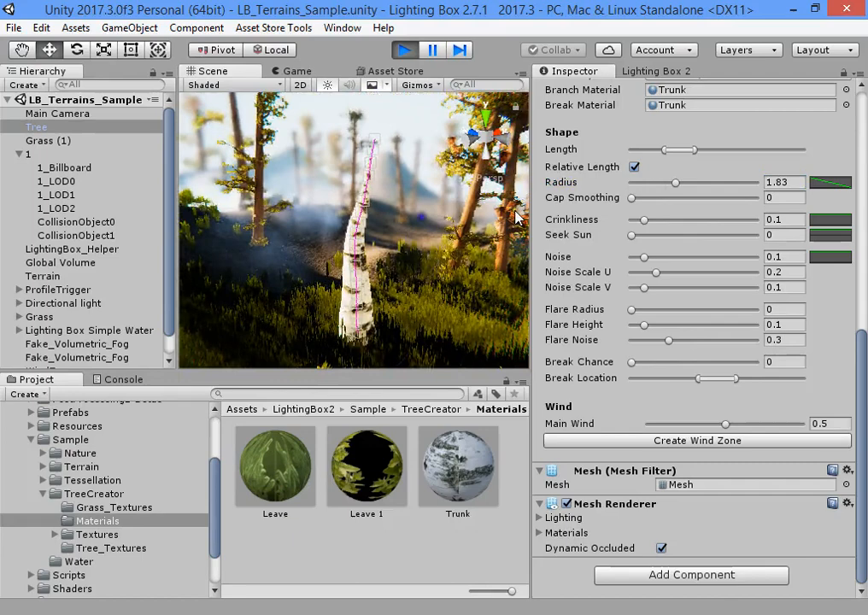
Reshape the trunk's Radius curve into an almost flat line at about 0.3, dipping slightly towards its end
{"action": "left_click", "coordinate": [818, 186]}
{"action": "left_click_drag", "start_coordinate": [732, 243], "coordinate": [728, 101]}
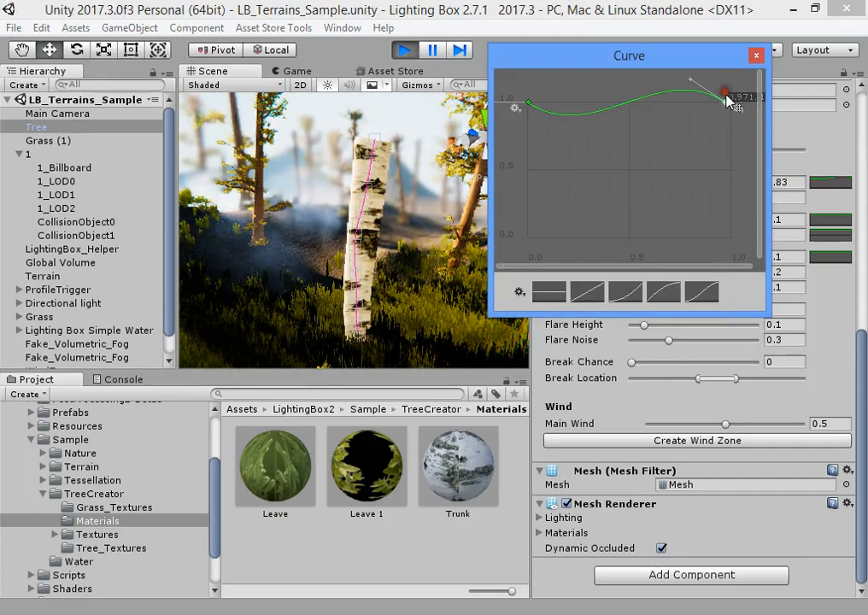
{"action": "left_click", "coordinate": [550, 294]}
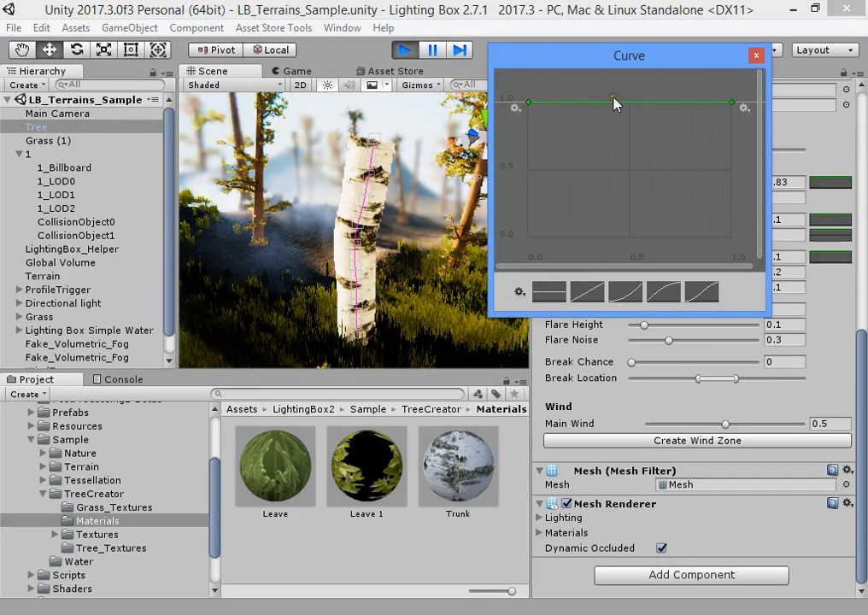
{"action": "left_click_drag", "start_coordinate": [615, 103], "coordinate": [624, 188]}
{"action": "mouse_move", "coordinate": [734, 198]}
{"action": "left_mouse_down"}
{"action": "mouse_move", "coordinate": [735, 216]}
{"action": "mouse_move", "coordinate": [733, 204]}
{"action": "left_mouse_up"}
{"action": "left_click", "coordinate": [756, 56]}
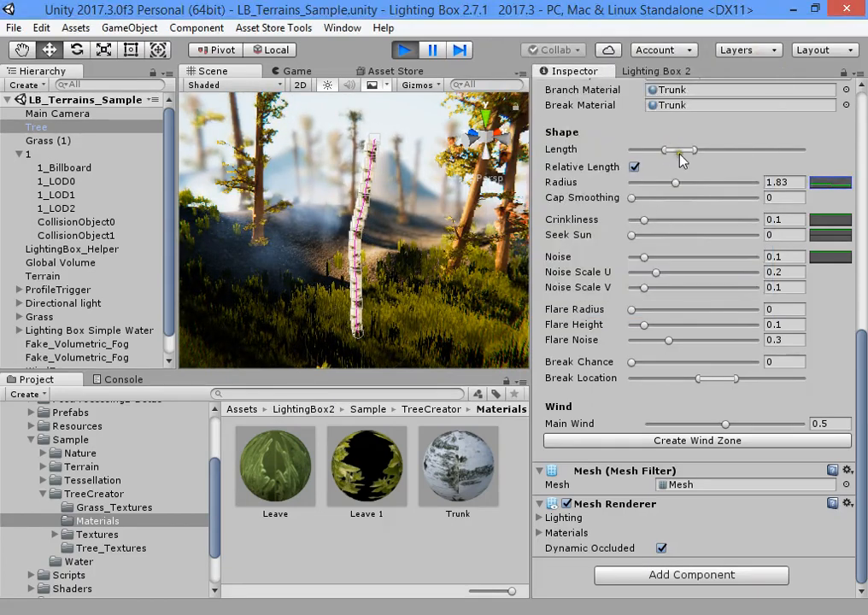
Shift the trunk's Length range slightly higher to make the trunk a bit taller
{"action": "mouse_move", "coordinate": [682, 154]}
{"action": "left_mouse_down"}
{"action": "mouse_move", "coordinate": [718, 151]}
{"action": "mouse_move", "coordinate": [649, 152]}
{"action": "mouse_move", "coordinate": [716, 161]}
{"action": "mouse_move", "coordinate": [667, 155]}
{"action": "mouse_move", "coordinate": [694, 152]}
{"action": "left_mouse_up"}
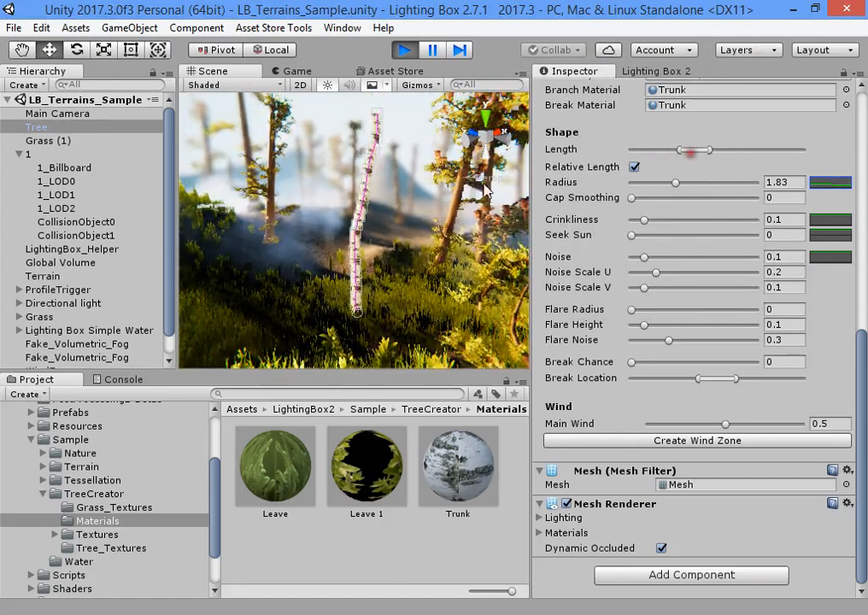
{"action": "middle_click_drag", "start_coordinate": [369, 242], "coordinate": [422, 207]}
{"action": "scroll", "coordinate": [351, 252], "scroll_direction": "up", "scroll_amount": 5}
{"action": "mouse_move", "coordinate": [694, 151]}
{"action": "left_mouse_down"}
{"action": "mouse_move", "coordinate": [719, 152]}
{"action": "mouse_move", "coordinate": [683, 155]}
{"action": "mouse_move", "coordinate": [690, 157]}
{"action": "left_mouse_up"}
Straighten and smooth the trunk by setting Crinkliness to 0.027 and both Noise and Noise Scale U to 0
{"action": "left_click_drag", "start_coordinate": [645, 222], "coordinate": [625, 219]}
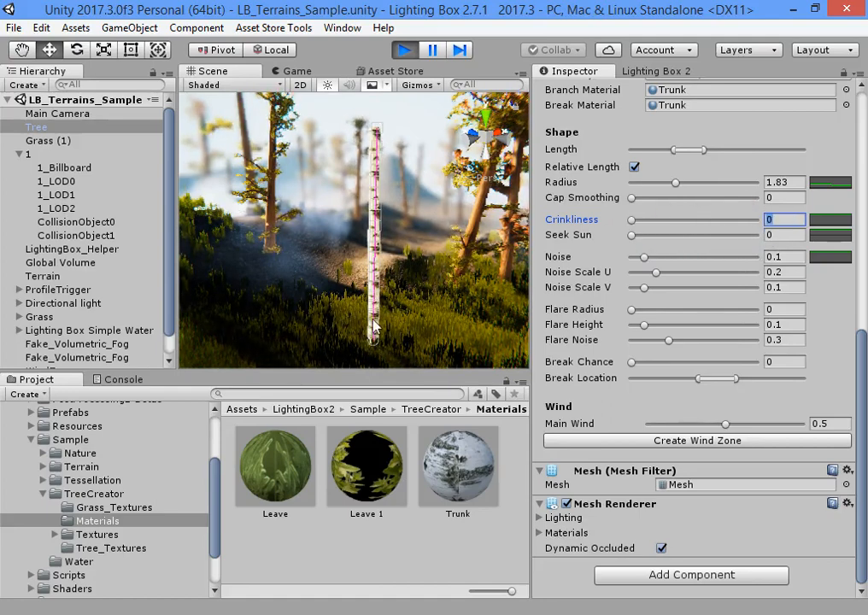
{"action": "left_click_drag", "start_coordinate": [632, 221], "coordinate": [591, 224]}
{"action": "scroll", "coordinate": [382, 254], "scroll_direction": "up", "scroll_amount": 4}
{"action": "scroll", "coordinate": [382, 253], "scroll_direction": "down", "scroll_amount": 3}
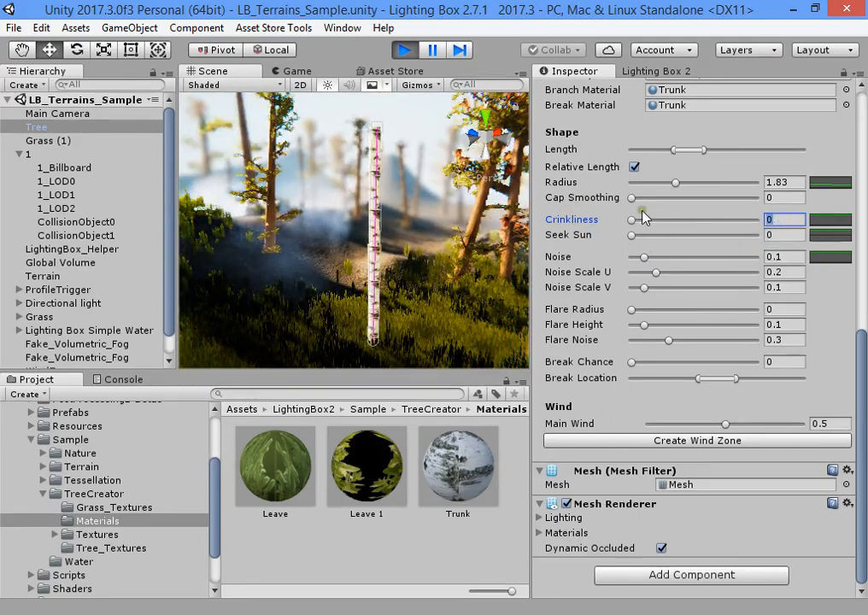
{"action": "mouse_move", "coordinate": [631, 224]}
{"action": "left_mouse_down"}
{"action": "mouse_move", "coordinate": [706, 255]}
{"action": "mouse_move", "coordinate": [603, 255]}
{"action": "mouse_move", "coordinate": [680, 293]}
{"action": "mouse_move", "coordinate": [638, 345]}
{"action": "left_mouse_up"}
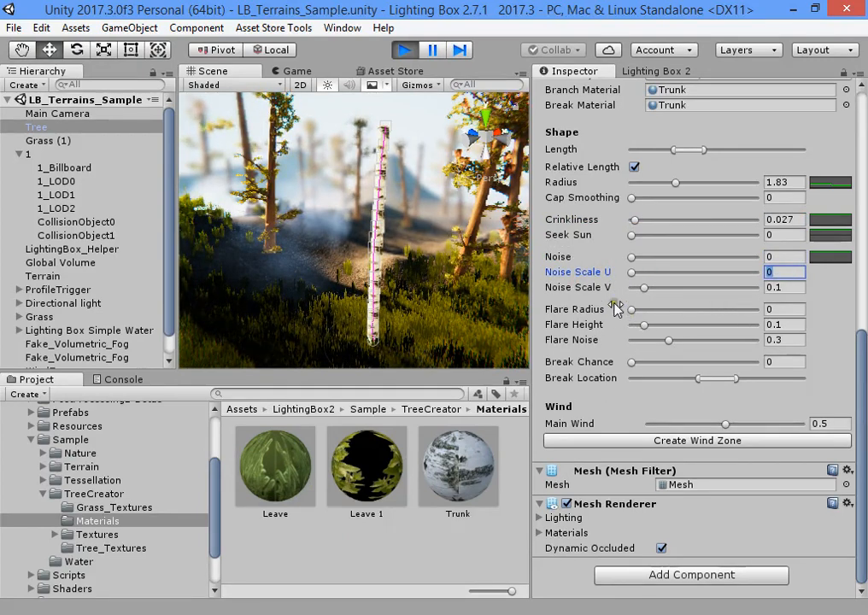
Flare the trunk base with Flare Radius 5 and Flare Height 0.195, and set Crinkliness to 0.068
{"action": "right_click_drag", "start_coordinate": [399, 181], "coordinate": [382, 301]}
{"action": "key", "text": "w"}
{"action": "key", "text": "s"}
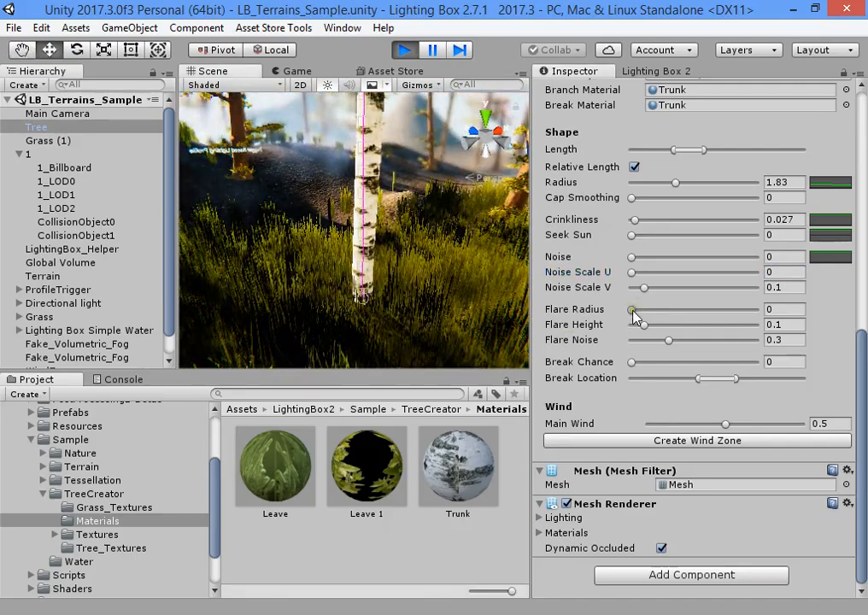
{"action": "left_click_drag", "start_coordinate": [632, 310], "coordinate": [656, 325]}
{"action": "mouse_move", "coordinate": [639, 221]}
{"action": "left_mouse_down"}
{"action": "mouse_move", "coordinate": [654, 225]}
{"action": "mouse_move", "coordinate": [640, 225]}
{"action": "left_mouse_up"}
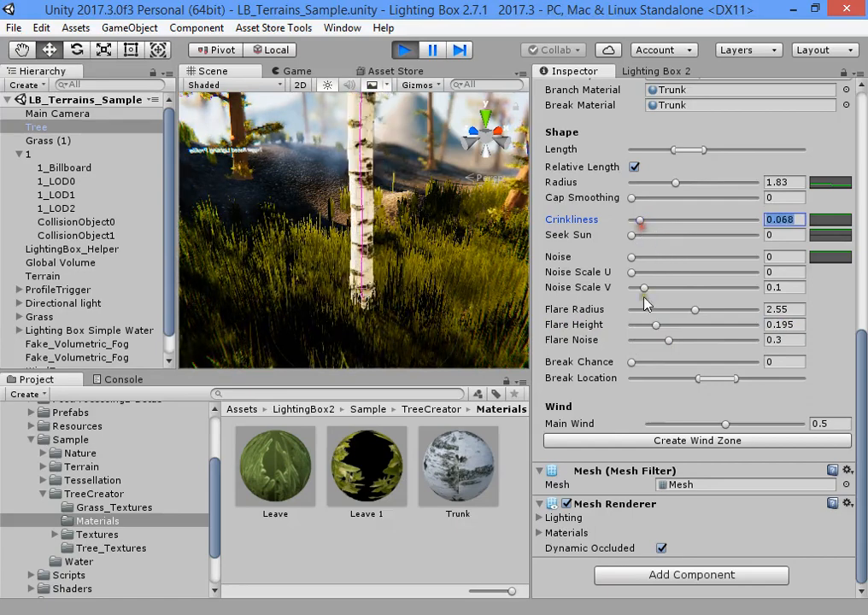
{"action": "left_click_drag", "start_coordinate": [699, 309], "coordinate": [783, 304]}
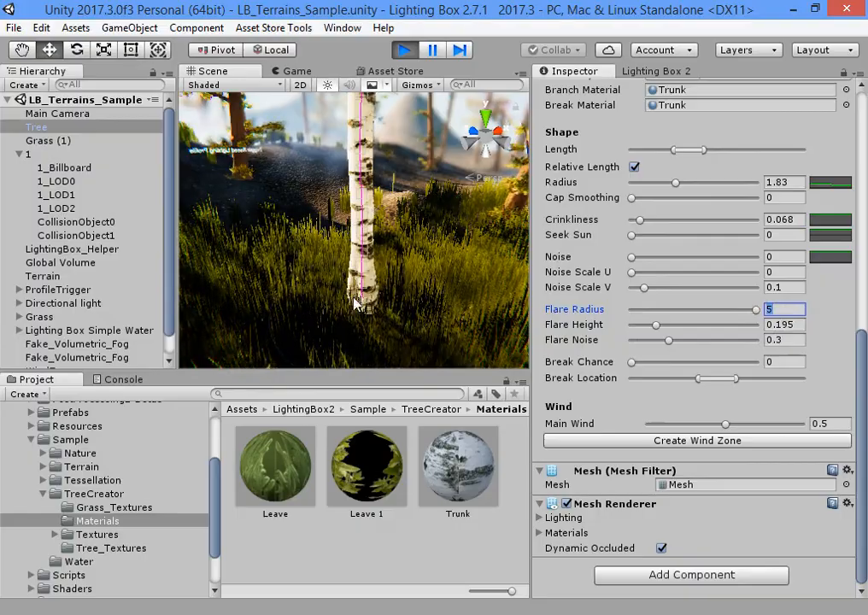
Set the trunk base's Flare Noise to 0.415 and Flare Height to 0.426, viewing the base up close
{"action": "key", "text": "w"}
{"action": "right_click_drag", "start_coordinate": [389, 240], "coordinate": [278, 250]}
{"action": "key", "text": "s"}
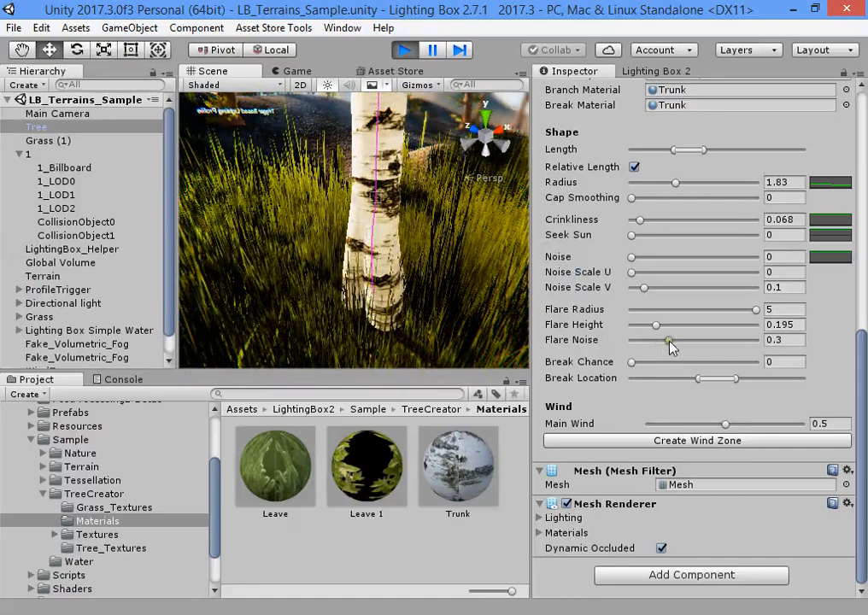
{"action": "left_click_drag", "start_coordinate": [669, 340], "coordinate": [723, 347]}
{"action": "left_click_drag", "start_coordinate": [649, 344], "coordinate": [704, 345]}
{"action": "scroll", "coordinate": [420, 260], "scroll_direction": "down", "scroll_amount": 8}
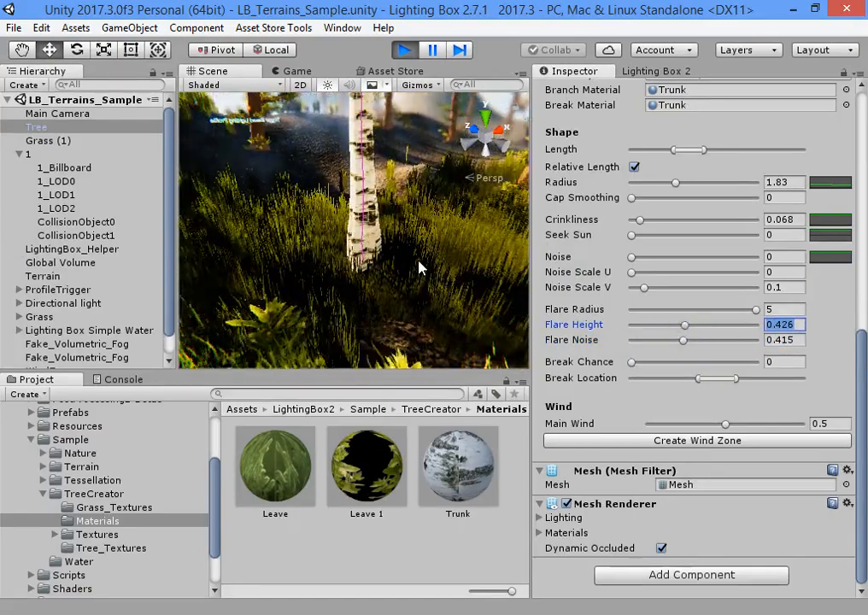
{"action": "scroll", "coordinate": [420, 266], "scroll_direction": "up", "scroll_amount": 3}
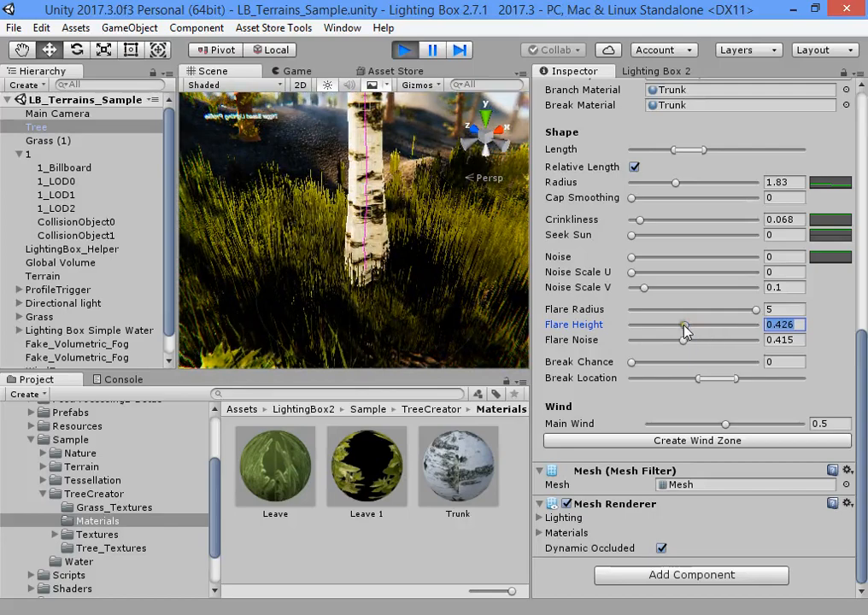
Try Flare Height values of 0.065 and 0.667 on the trunk base, settling on 0.333 with Flare Radius at 5
{"action": "left_click_drag", "start_coordinate": [684, 330], "coordinate": [641, 341]}
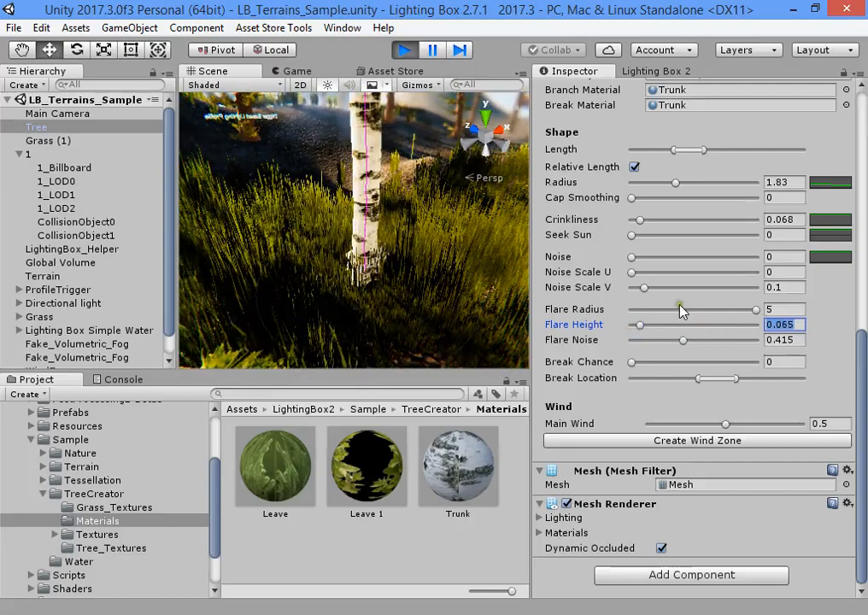
{"action": "left_click_drag", "start_coordinate": [755, 310], "coordinate": [809, 296]}
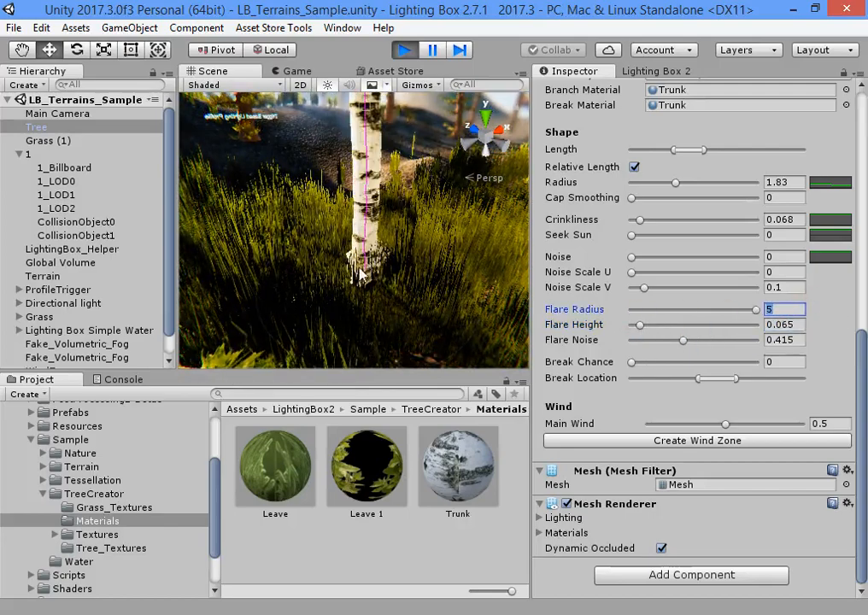
{"action": "left_click_drag", "start_coordinate": [640, 324], "coordinate": [715, 326]}
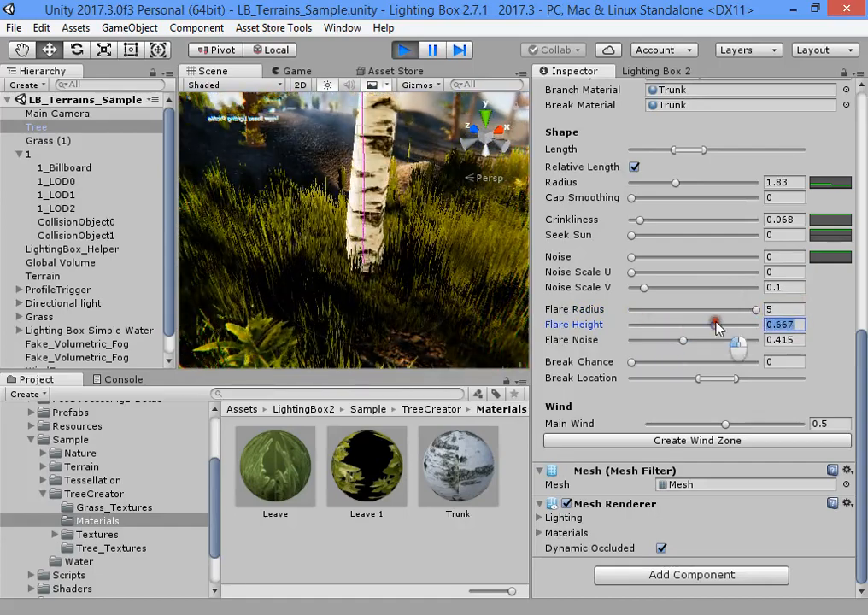
{"action": "mouse_move", "coordinate": [377, 173]}
{"action": "middle_mouse_down"}
{"action": "mouse_move", "coordinate": [368, 215]}
{"action": "mouse_move", "coordinate": [375, 174]}
{"action": "middle_mouse_up"}
{"action": "scroll", "coordinate": [384, 230], "scroll_direction": "up", "scroll_amount": 3}
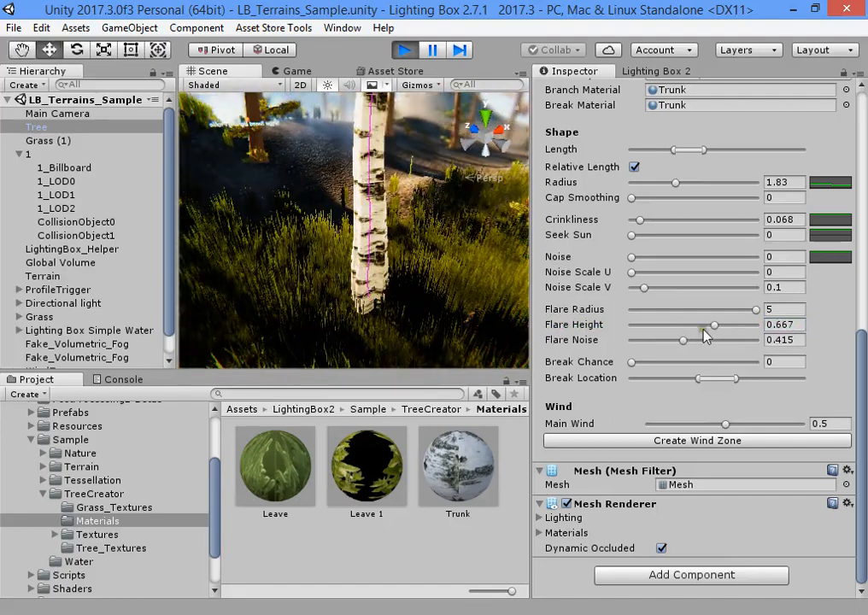
{"action": "left_click_drag", "start_coordinate": [709, 332], "coordinate": [673, 330]}
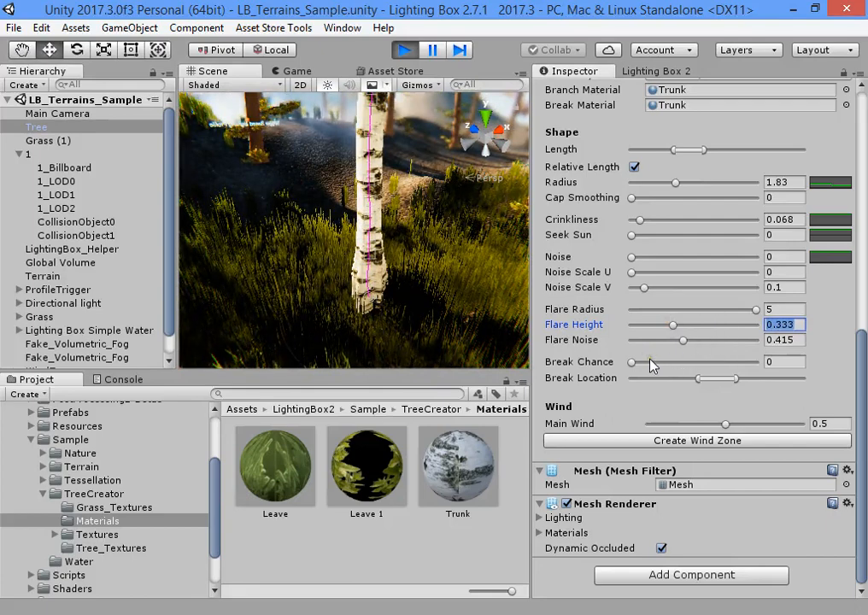
Raise the trunk's whole Radius curve to a flat line at 1.0
{"action": "scroll", "coordinate": [650, 362], "scroll_direction": "up", "scroll_amount": 3}
{"action": "left_click", "coordinate": [824, 285]}
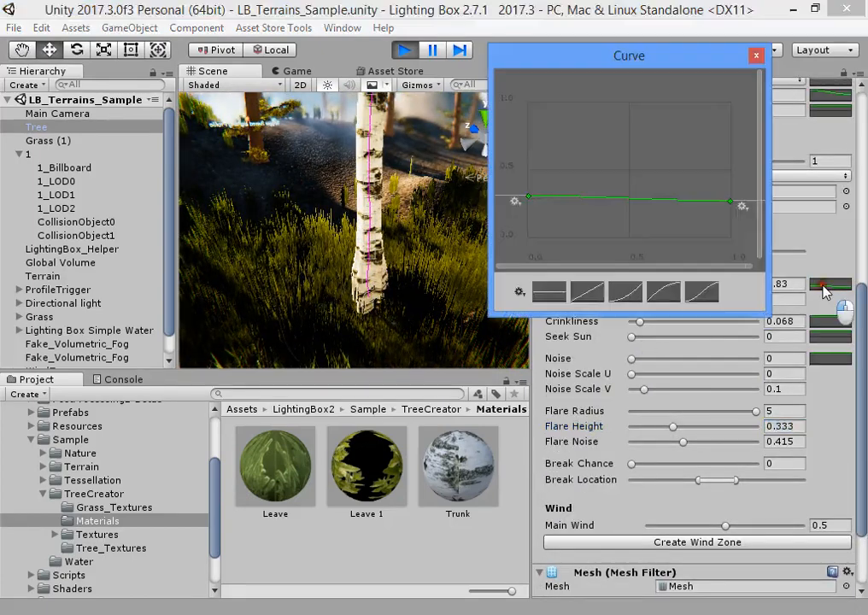
{"action": "left_click_drag", "start_coordinate": [633, 209], "coordinate": [634, 74]}
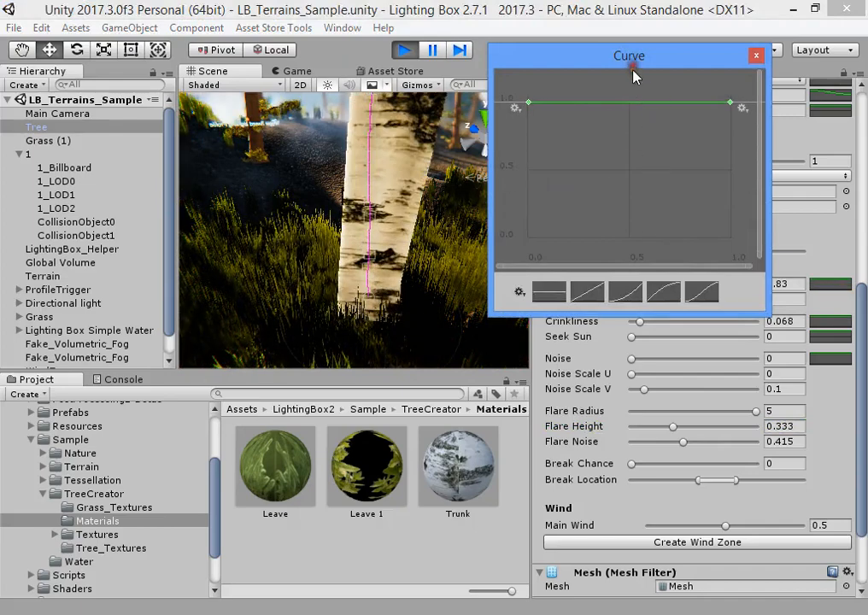
{"action": "left_click", "coordinate": [866, 326]}
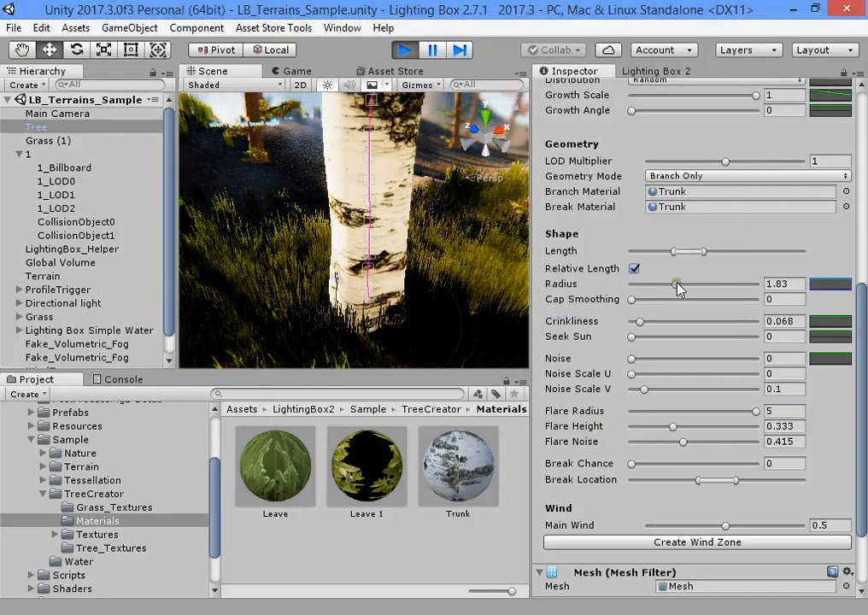
Thin the trunk by reducing its Radius to 0.5, keeping Flare Radius at 5, and inspect its base
{"action": "left_click_drag", "start_coordinate": [677, 286], "coordinate": [644, 285]}
{"action": "scroll", "coordinate": [368, 271], "scroll_direction": "down", "scroll_amount": 6}
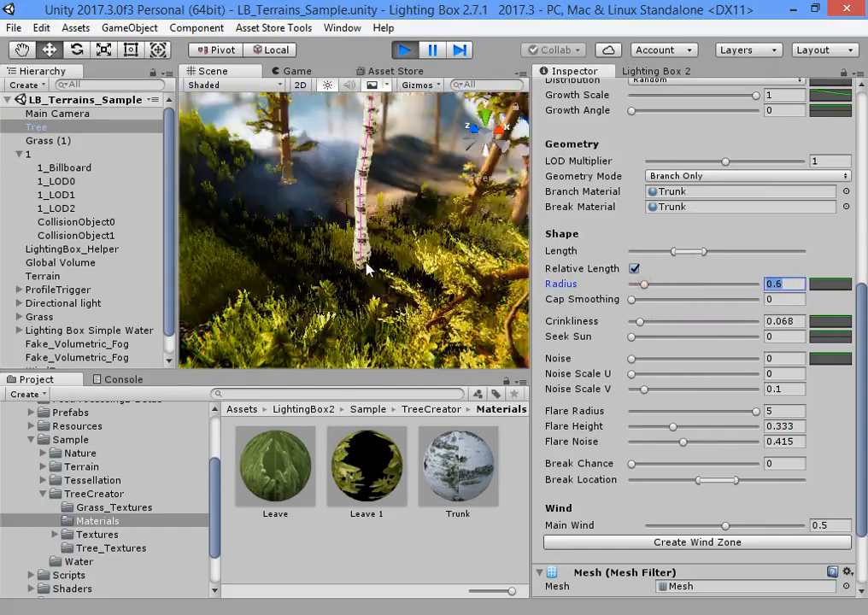
{"action": "scroll", "coordinate": [367, 267], "scroll_direction": "up", "scroll_amount": 6}
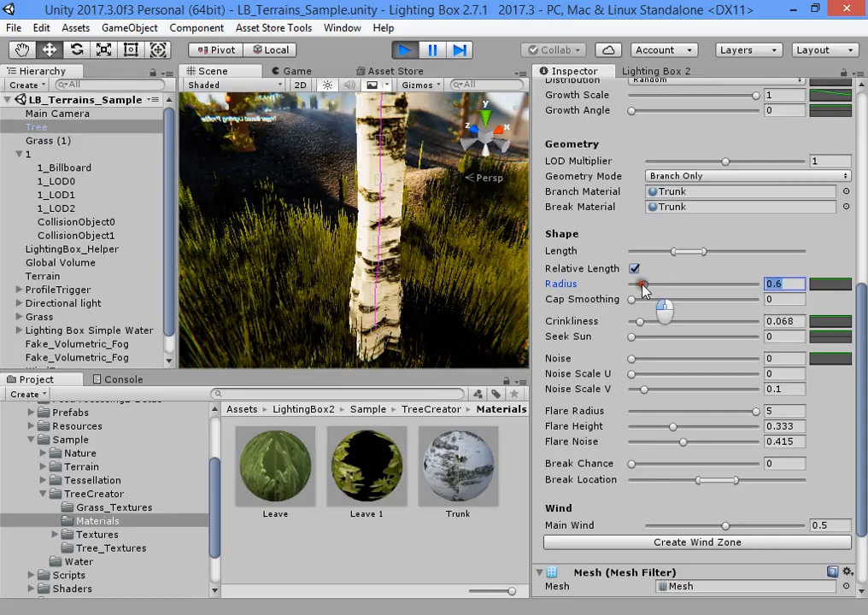
{"action": "left_click_drag", "start_coordinate": [642, 285], "coordinate": [641, 286]}
{"action": "middle_click_drag", "start_coordinate": [465, 326], "coordinate": [432, 283]}
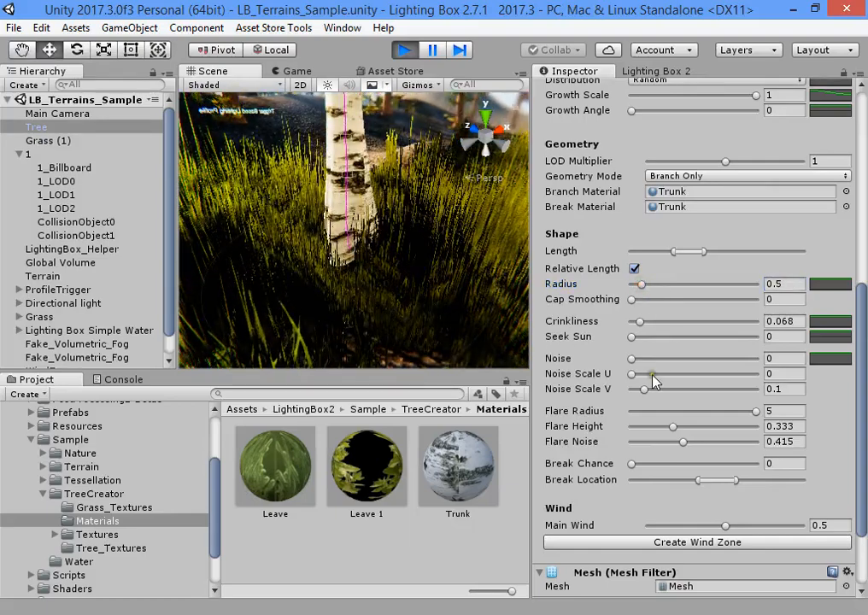
{"action": "left_click_drag", "start_coordinate": [755, 411], "coordinate": [855, 368]}
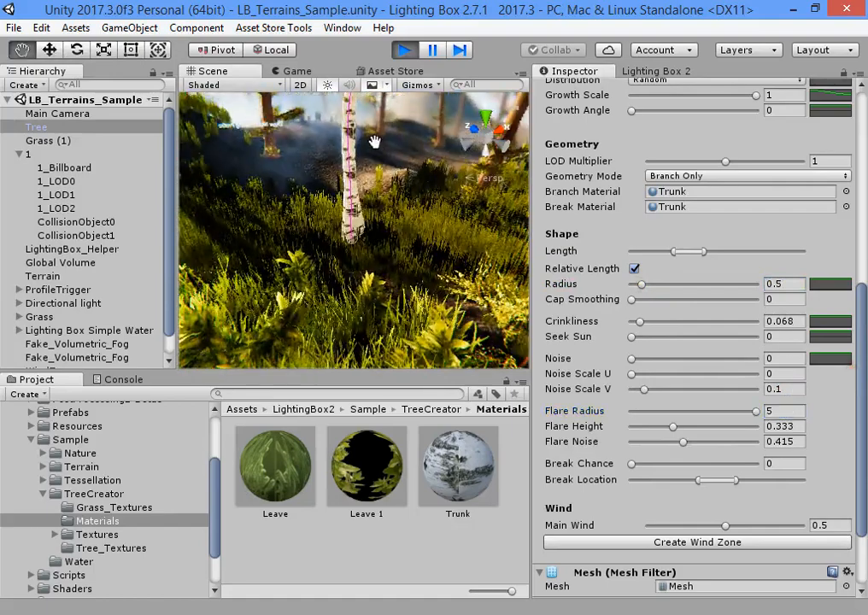
{"action": "middle_click_drag", "start_coordinate": [374, 141], "coordinate": [376, 201]}
{"action": "left_click_drag", "start_coordinate": [651, 285], "coordinate": [652, 303]}
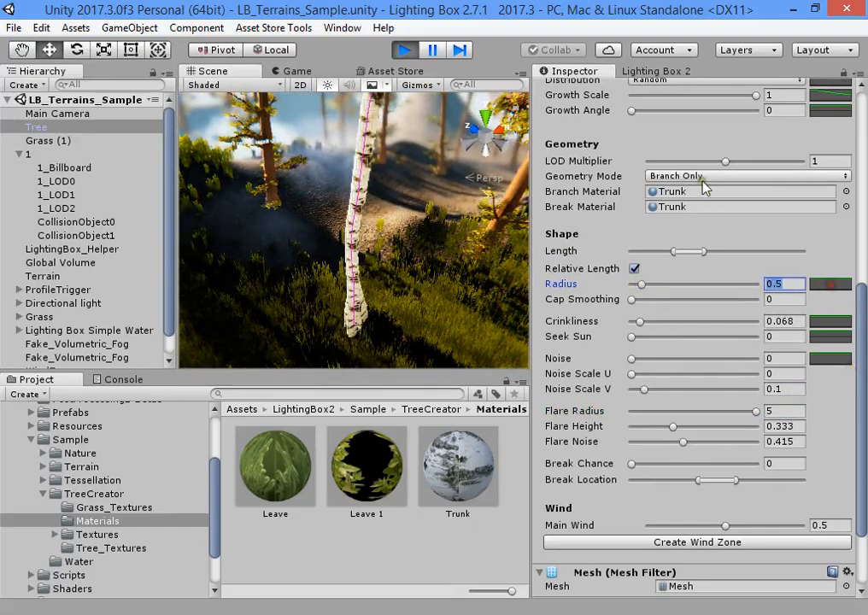
Taper the trunk by lowering the end point of its Radius curve to about 0.85
{"action": "left_click", "coordinate": [828, 287]}
{"action": "left_click_drag", "start_coordinate": [735, 103], "coordinate": [738, 120]}
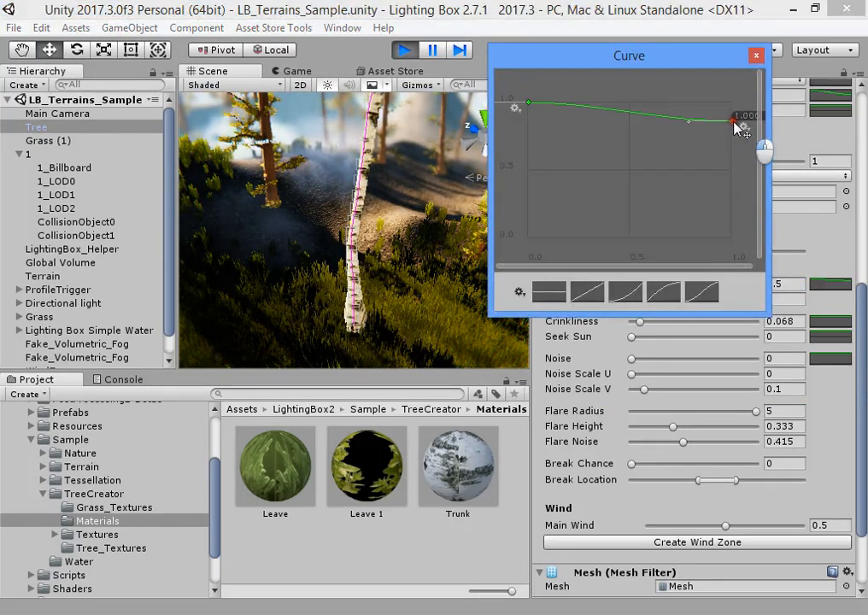
{"action": "left_click", "coordinate": [370, 200]}
{"action": "middle_click_drag", "start_coordinate": [369, 200], "coordinate": [366, 166]}
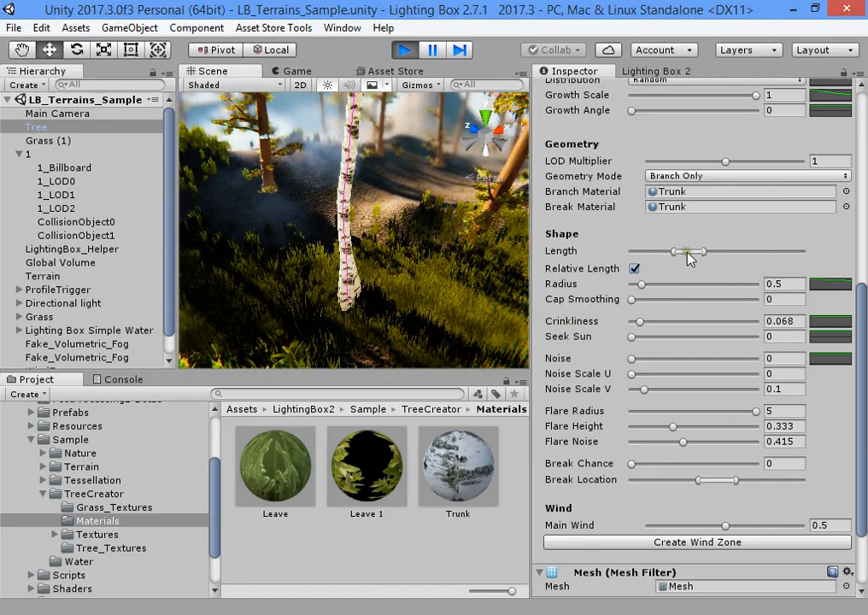
Lengthen the trunk by shifting its Length range higher, and straighten it by setting Crinkliness to 0
{"action": "left_click_drag", "start_coordinate": [688, 252], "coordinate": [706, 252]}
{"action": "left_click_drag", "start_coordinate": [640, 321], "coordinate": [632, 320]}
{"action": "scroll", "coordinate": [388, 197], "scroll_direction": "down", "scroll_amount": 3}
{"action": "scroll", "coordinate": [376, 203], "scroll_direction": "down", "scroll_amount": 3}
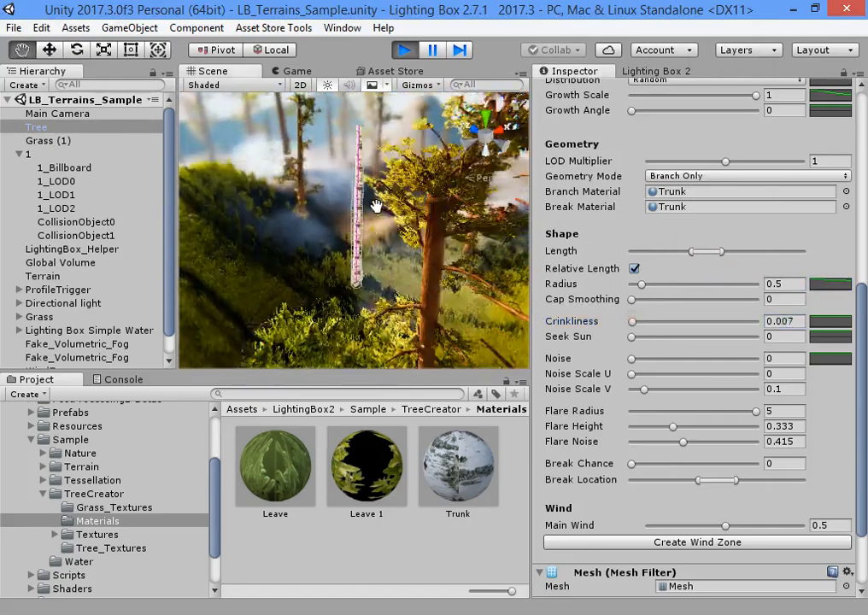
{"action": "scroll", "coordinate": [366, 214], "scroll_direction": "up", "scroll_amount": 4}
{"action": "right_click_drag", "start_coordinate": [365, 216], "coordinate": [349, 200]}
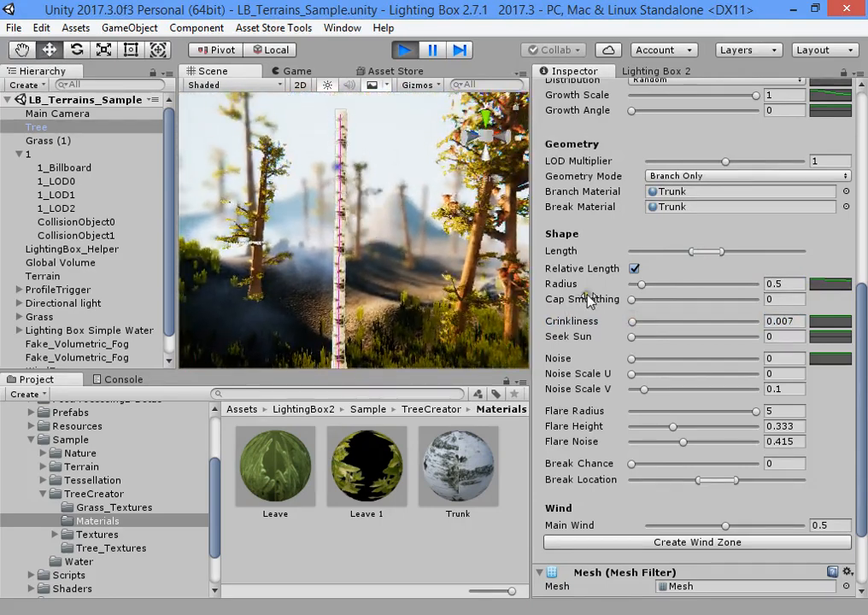
{"action": "mouse_move", "coordinate": [633, 322]}
{"action": "left_mouse_down"}
{"action": "mouse_move", "coordinate": [679, 321]}
{"action": "mouse_move", "coordinate": [635, 314]}
{"action": "left_mouse_up"}
Try out Break Chance on the trunk with 0.694 and other values, returning it to 0
{"action": "right_click_drag", "start_coordinate": [350, 169], "coordinate": [359, 214]}
{"action": "scroll", "coordinate": [342, 203], "scroll_direction": "up", "scroll_amount": 3}
{"action": "left_click_drag", "start_coordinate": [632, 464], "coordinate": [717, 464]}
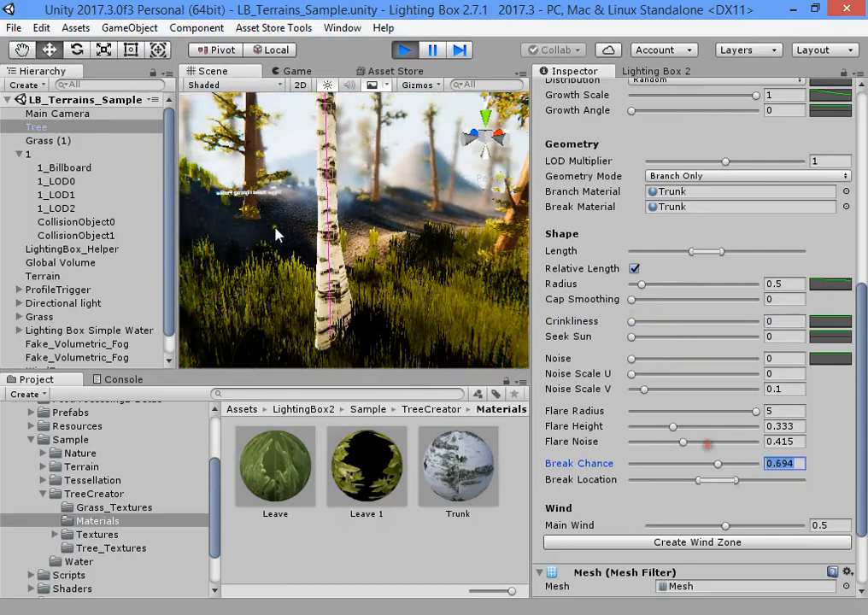
{"action": "middle_click_drag", "start_coordinate": [275, 232], "coordinate": [311, 212]}
{"action": "scroll", "coordinate": [311, 212], "scroll_direction": "up", "scroll_amount": 3}
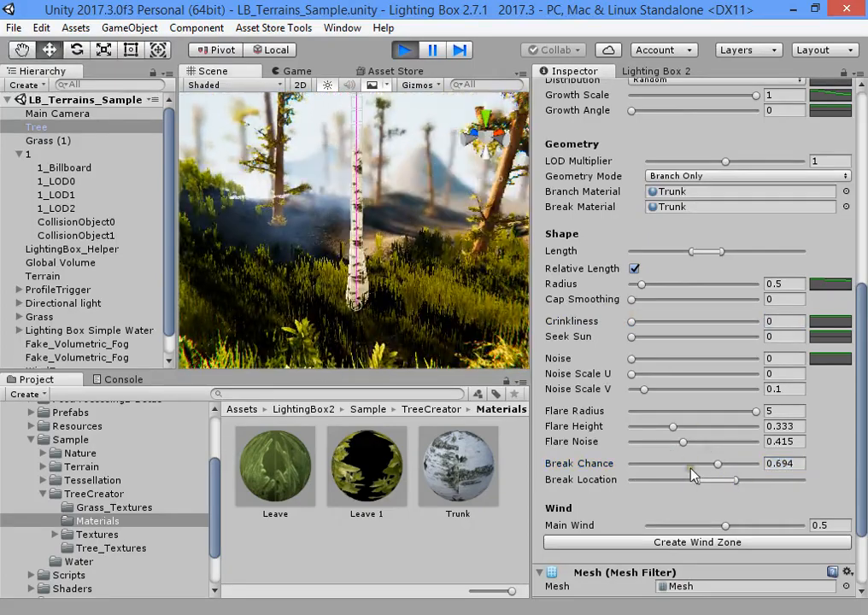
{"action": "left_click_drag", "start_coordinate": [716, 465], "coordinate": [748, 451]}
{"action": "scroll", "coordinate": [368, 196], "scroll_direction": "up", "scroll_amount": 2}
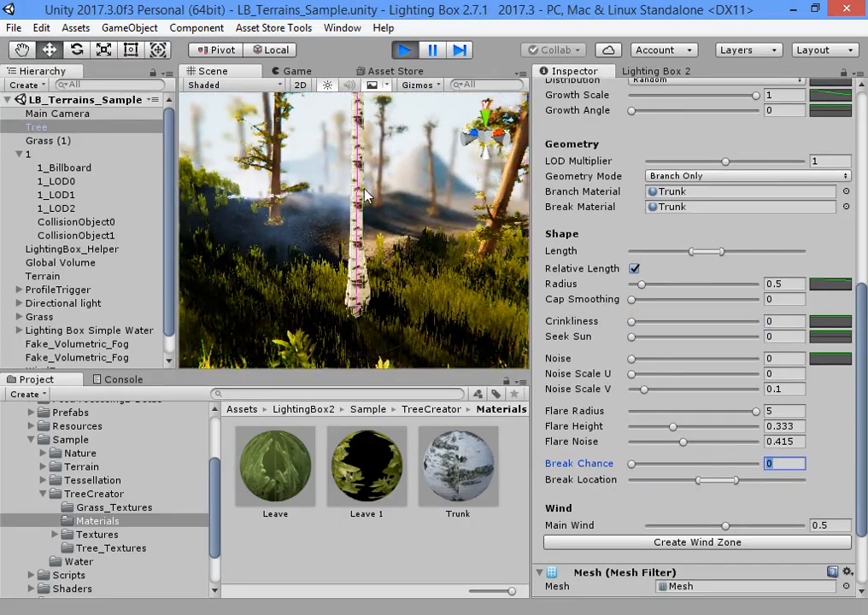
{"action": "scroll", "coordinate": [360, 246], "scroll_direction": "down", "scroll_amount": 5}
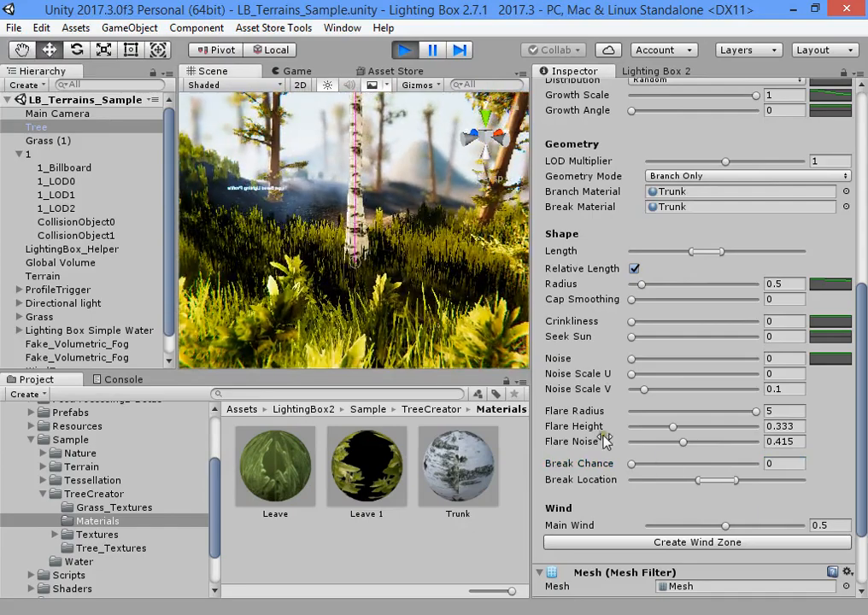
{"action": "scroll", "coordinate": [718, 466], "scroll_direction": "up", "scroll_amount": 2}
{"action": "scroll", "coordinate": [711, 465], "scroll_direction": "down", "scroll_amount": 5}
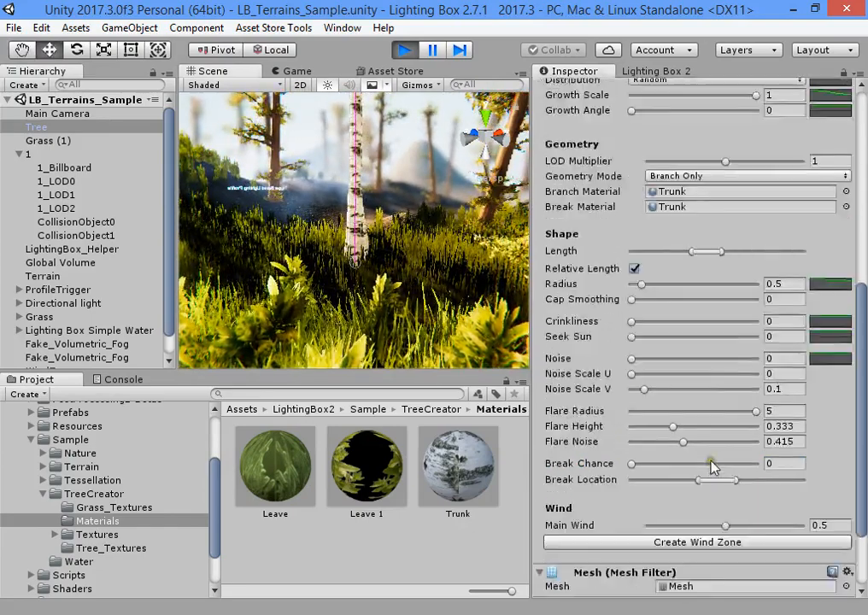
Add a child branch group to the trunk in the tree's node hierarchy
{"action": "scroll", "coordinate": [641, 376], "scroll_direction": "up", "scroll_amount": 8}
{"action": "left_click", "coordinate": [696, 250]}
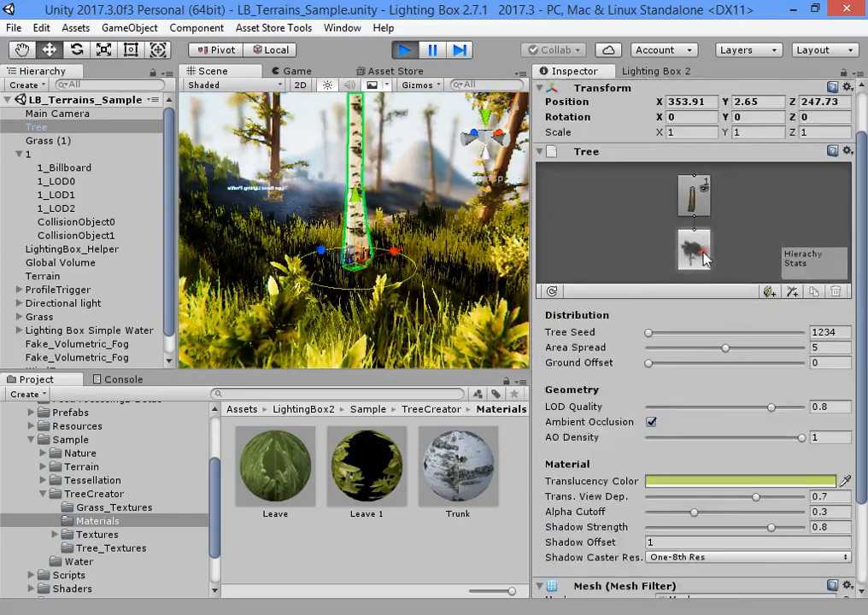
{"action": "left_click", "coordinate": [693, 197]}
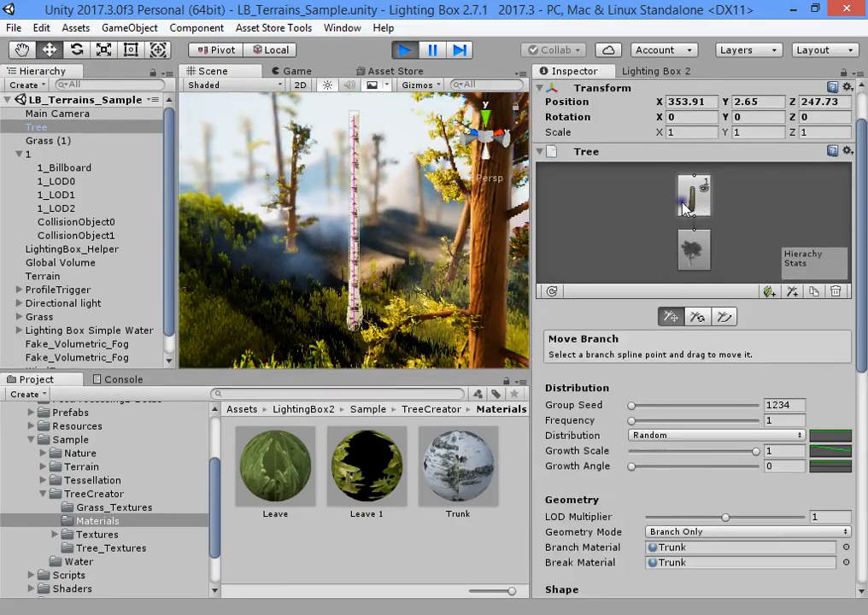
{"action": "left_click", "coordinate": [796, 292]}
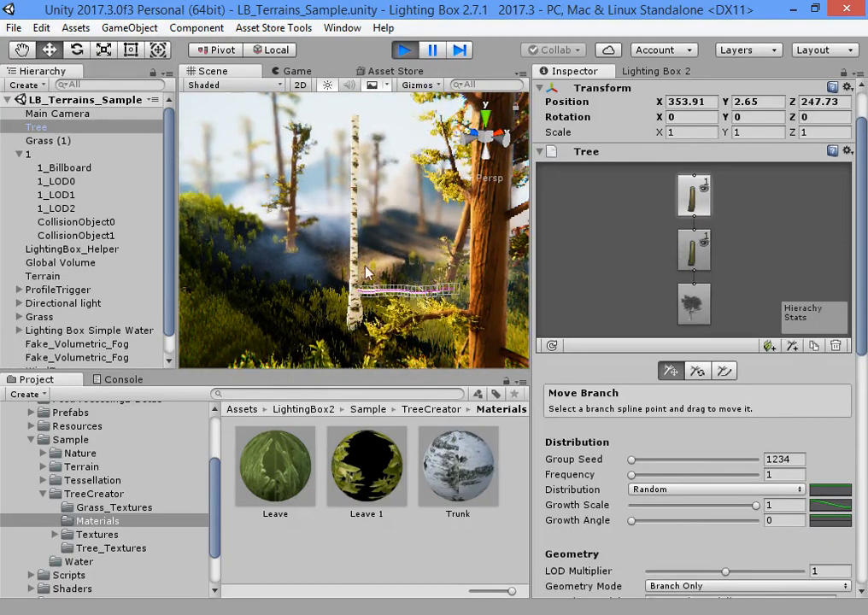
Select the new branch group above the trunk and set its Frequency to 18
{"action": "double_click", "coordinate": [683, 205]}
{"action": "middle_click_drag", "start_coordinate": [272, 212], "coordinate": [459, 260]}
{"action": "left_click", "coordinate": [681, 254]}
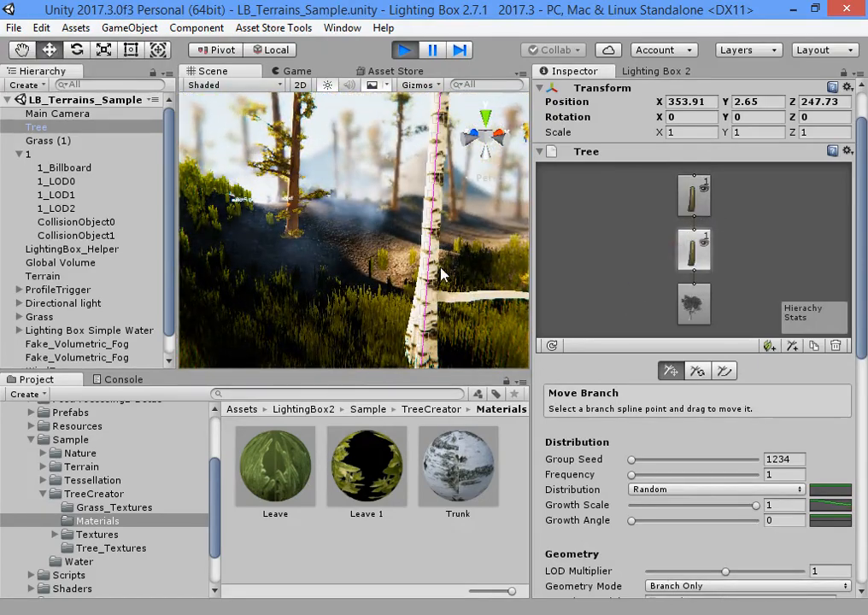
{"action": "left_click", "coordinate": [693, 194]}
{"action": "scroll", "coordinate": [688, 393], "scroll_direction": "down", "scroll_amount": 3}
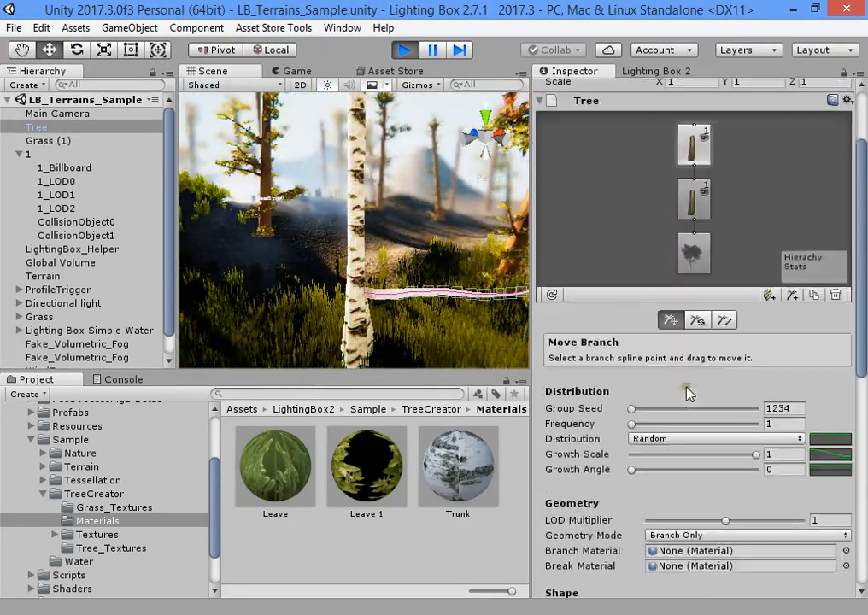
{"action": "scroll", "coordinate": [687, 393], "scroll_direction": "down", "scroll_amount": 6}
{"action": "mouse_move", "coordinate": [642, 272]}
{"action": "left_mouse_down"}
{"action": "mouse_move", "coordinate": [689, 274]}
{"action": "mouse_move", "coordinate": [635, 273]}
{"action": "mouse_move", "coordinate": [684, 295]}
{"action": "mouse_move", "coordinate": [628, 272]}
{"action": "mouse_move", "coordinate": [668, 293]}
{"action": "mouse_move", "coordinate": [656, 274]}
{"action": "left_mouse_up"}
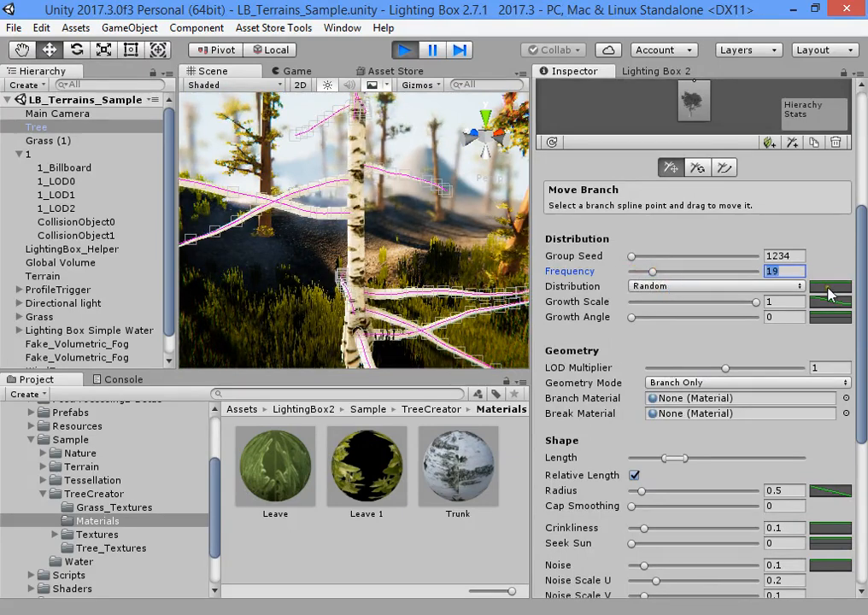
Reshape the branch group's Distribution curve into an S-curve rising from about 0 at its start to about 1 at its end
{"action": "left_click", "coordinate": [829, 289]}
{"action": "mouse_move", "coordinate": [733, 117]}
{"action": "left_mouse_down"}
{"action": "mouse_move", "coordinate": [730, 226]}
{"action": "mouse_move", "coordinate": [739, 229]}
{"action": "mouse_move", "coordinate": [745, 104]}
{"action": "left_mouse_up"}
{"action": "left_click_drag", "start_coordinate": [528, 106], "coordinate": [530, 234]}
{"action": "scroll", "coordinate": [374, 228], "scroll_direction": "down", "scroll_amount": 5}
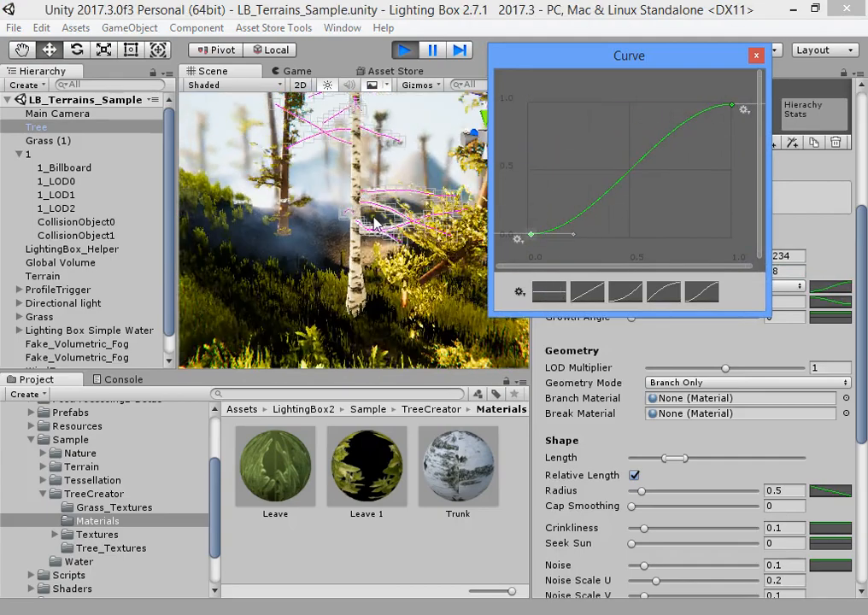
{"action": "right_click_drag", "start_coordinate": [328, 147], "coordinate": [411, 172]}
Try other end heights on the Distribution curve, returning its start point to 0 and its end point to 1
{"action": "left_click", "coordinate": [833, 295]}
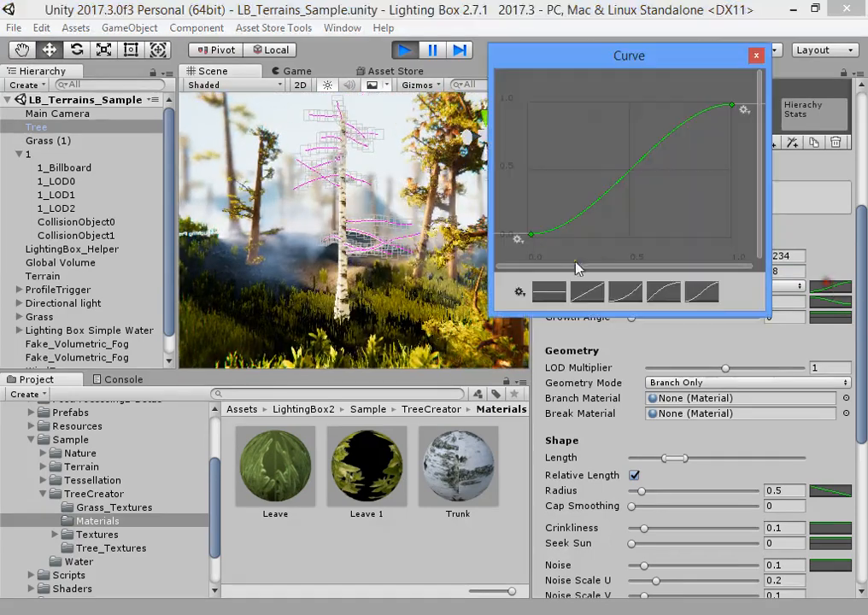
{"action": "mouse_move", "coordinate": [530, 237]}
{"action": "left_mouse_down"}
{"action": "mouse_move", "coordinate": [523, 184]}
{"action": "mouse_move", "coordinate": [518, 210]}
{"action": "mouse_move", "coordinate": [528, 220]}
{"action": "left_mouse_up"}
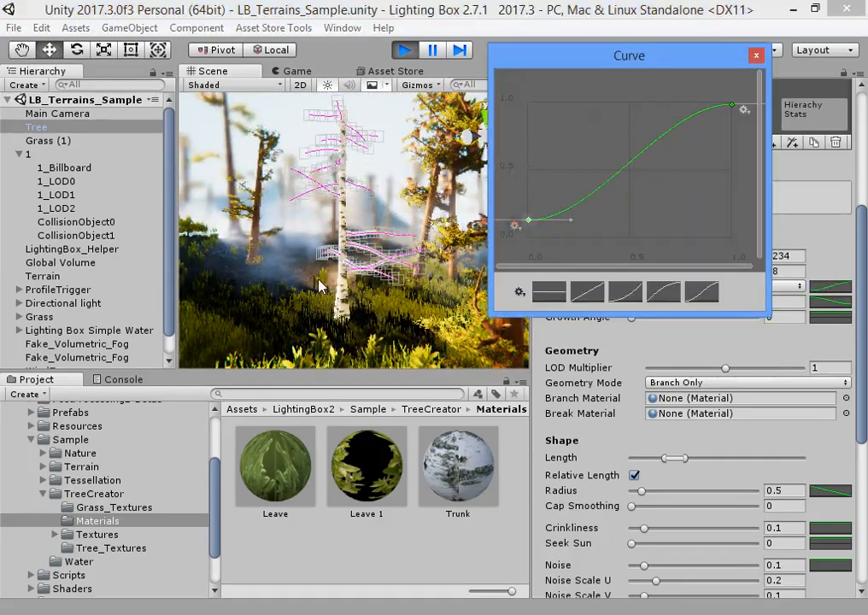
{"action": "left_click_drag", "start_coordinate": [735, 106], "coordinate": [722, 136]}
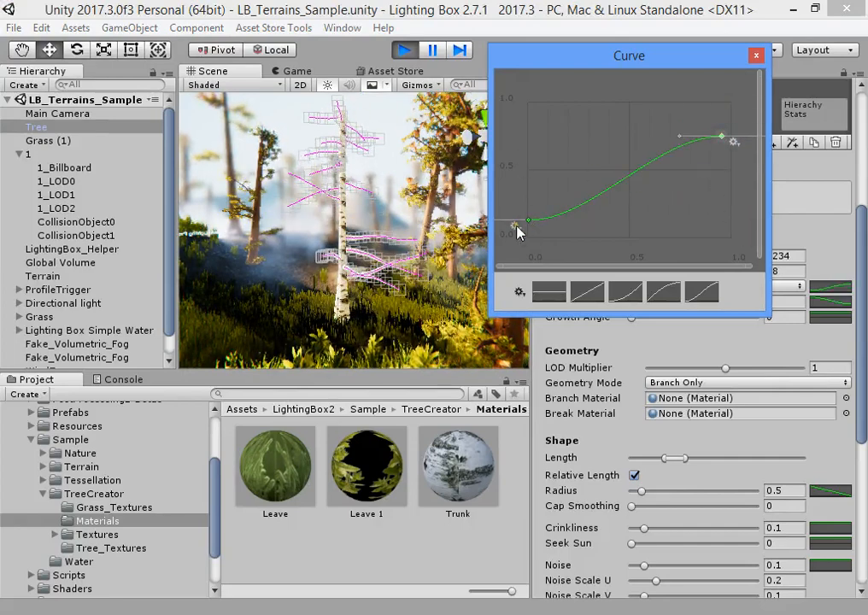
{"action": "left_click_drag", "start_coordinate": [529, 224], "coordinate": [541, 257]}
{"action": "left_click_drag", "start_coordinate": [724, 136], "coordinate": [724, 102]}
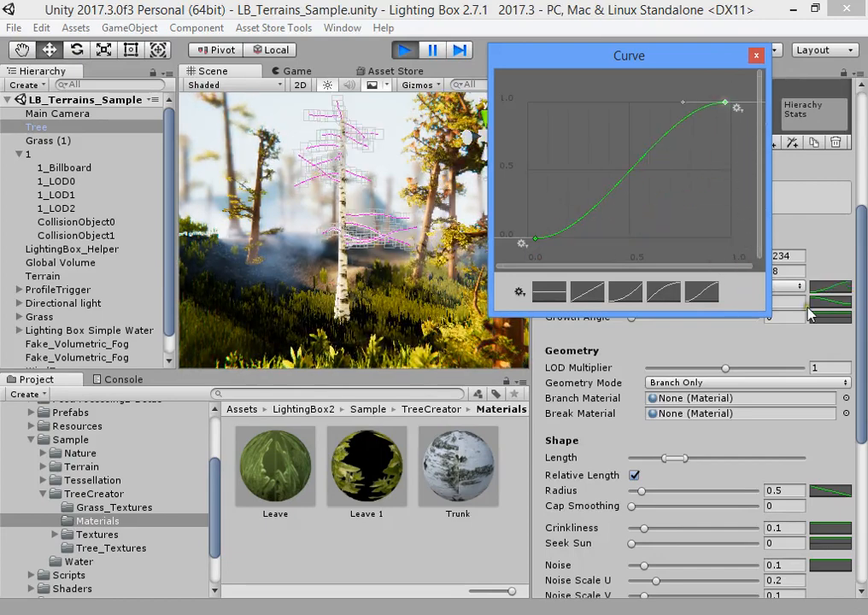
{"action": "left_click", "coordinate": [851, 312]}
Switch the branch Distribution to Whorled and raise its curve's start to about 0.2, moving the end point to about 0.917 along the trunk
{"action": "left_click", "coordinate": [752, 284]}
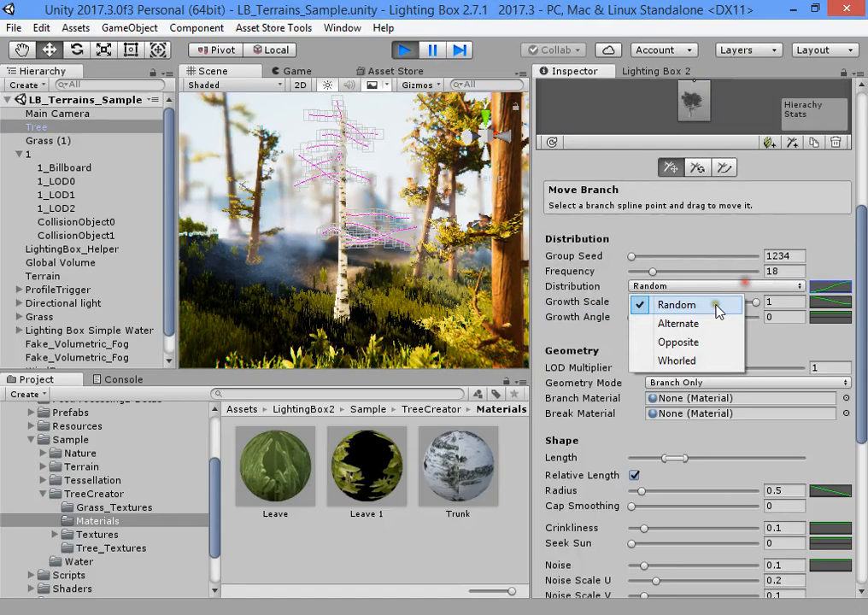
{"action": "left_click", "coordinate": [693, 361]}
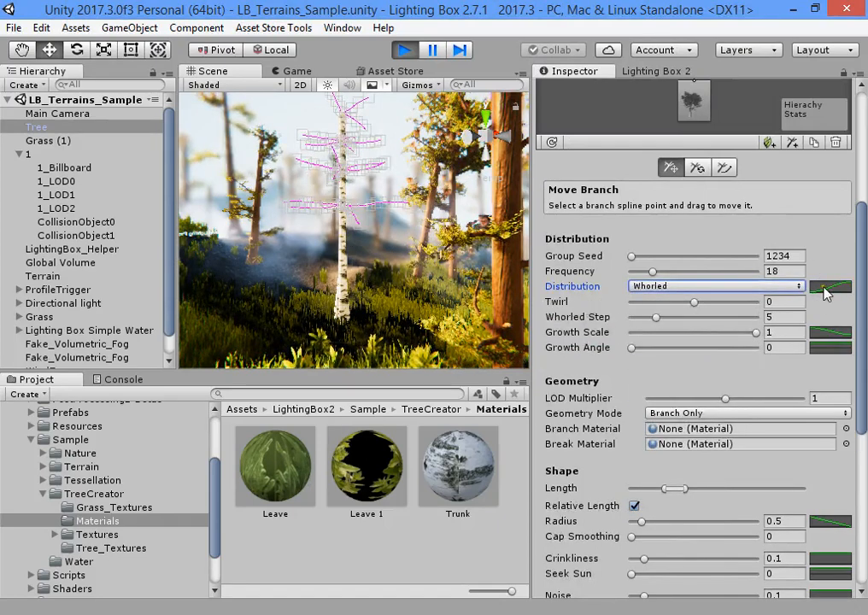
{"action": "left_click", "coordinate": [825, 288]}
{"action": "left_click_drag", "start_coordinate": [536, 241], "coordinate": [524, 220]}
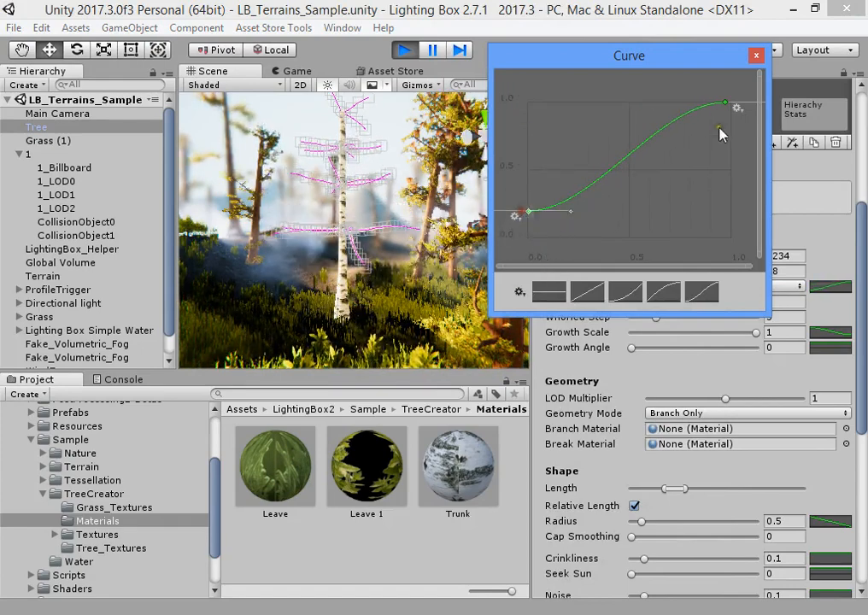
{"action": "mouse_move", "coordinate": [727, 112]}
{"action": "left_mouse_down"}
{"action": "mouse_move", "coordinate": [713, 242]}
{"action": "mouse_move", "coordinate": [722, 115]}
{"action": "left_mouse_up"}
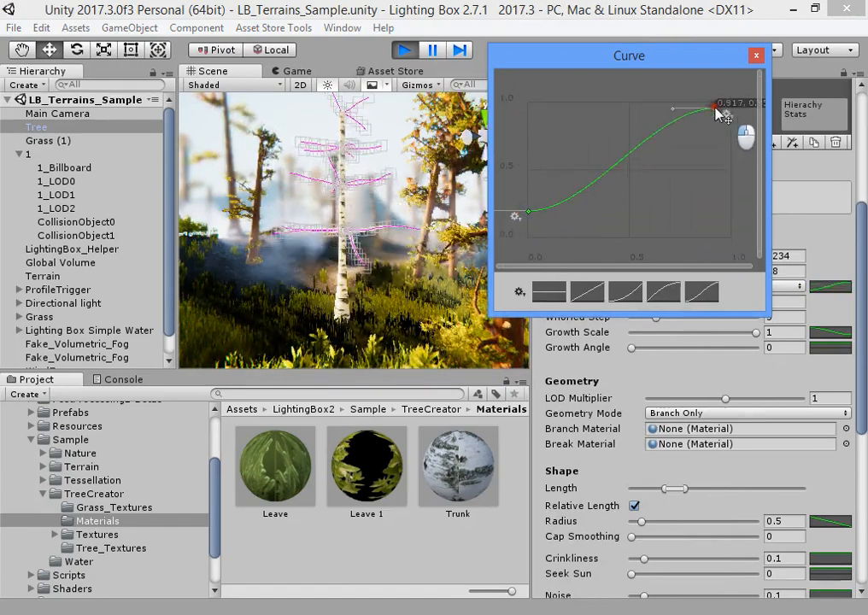
{"action": "left_click", "coordinate": [867, 304]}
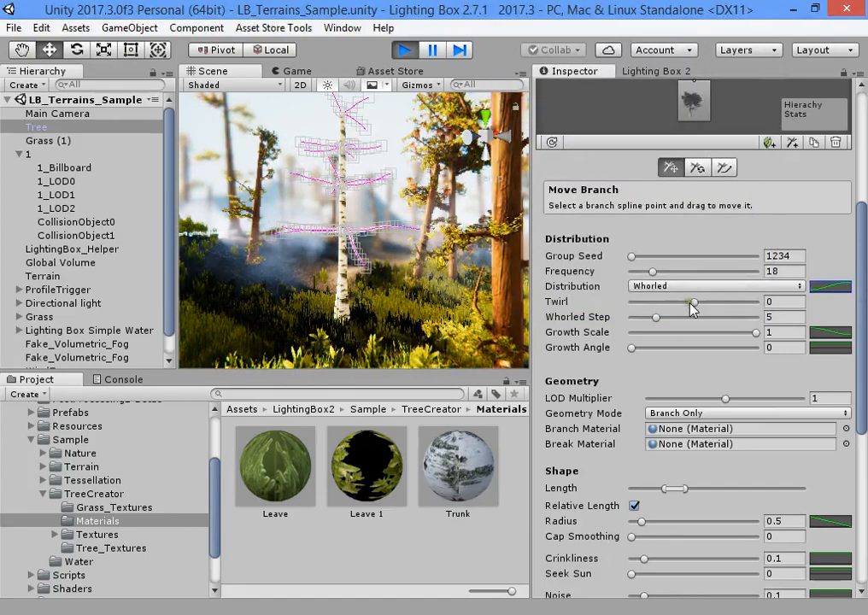
Set the branches' Twirl to -0.22, Whorled Step to 3 and Growth Angle to 0.544
{"action": "left_click_drag", "start_coordinate": [690, 303], "coordinate": [633, 322]}
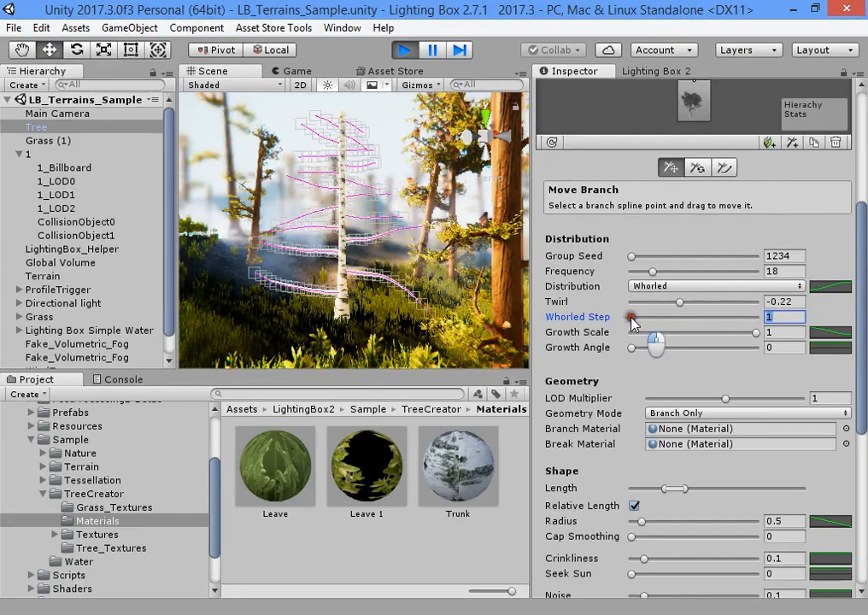
{"action": "right_click_drag", "start_coordinate": [269, 165], "coordinate": [257, 215]}
{"action": "key", "text": "w"}
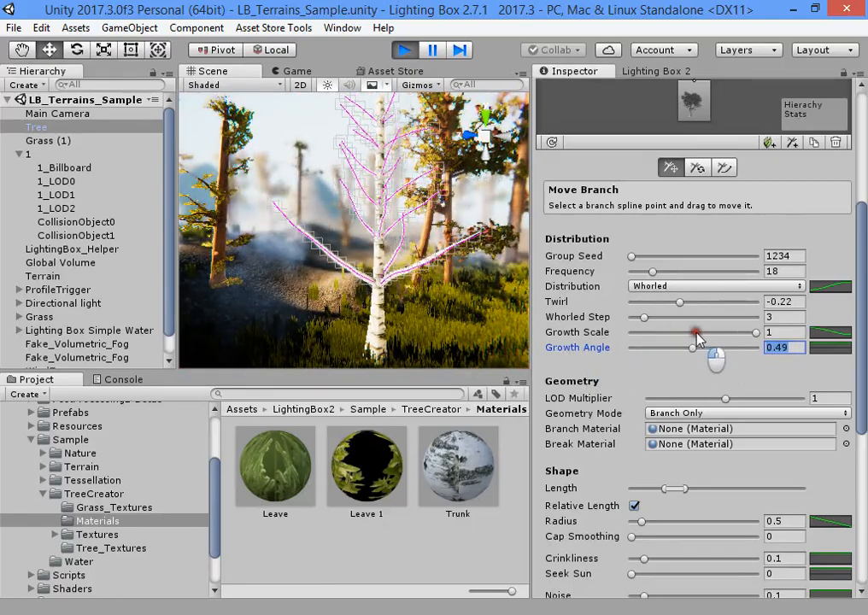
{"action": "right_click_drag", "start_coordinate": [404, 255], "coordinate": [314, 254]}
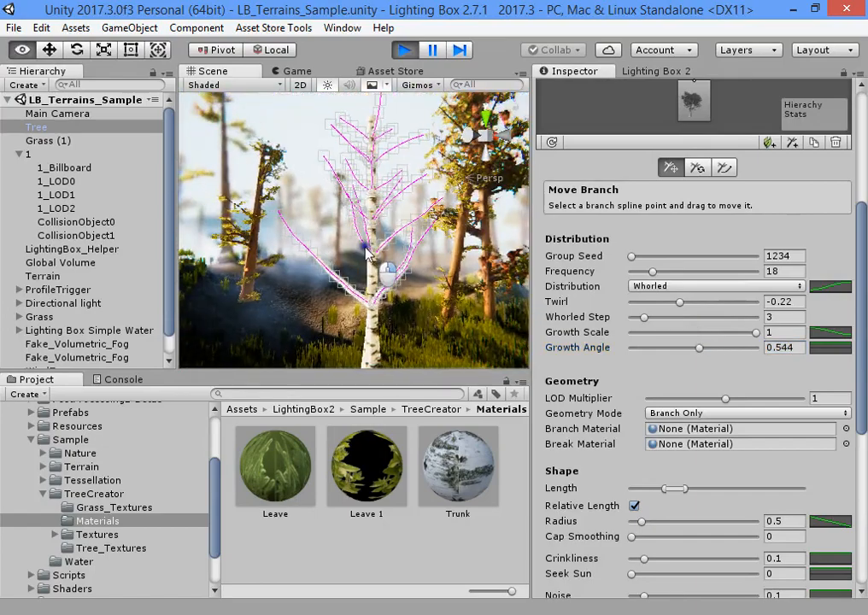
Widen the branches' Length range towards longer values and raise their Frequency to 21
{"action": "scroll", "coordinate": [646, 317], "scroll_direction": "down", "scroll_amount": 4}
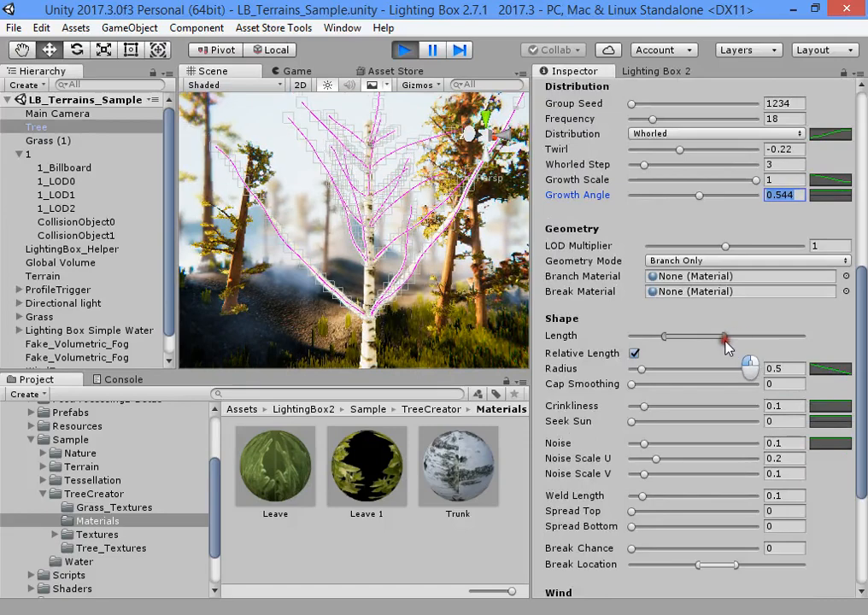
{"action": "left_click_drag", "start_coordinate": [753, 345], "coordinate": [681, 349]}
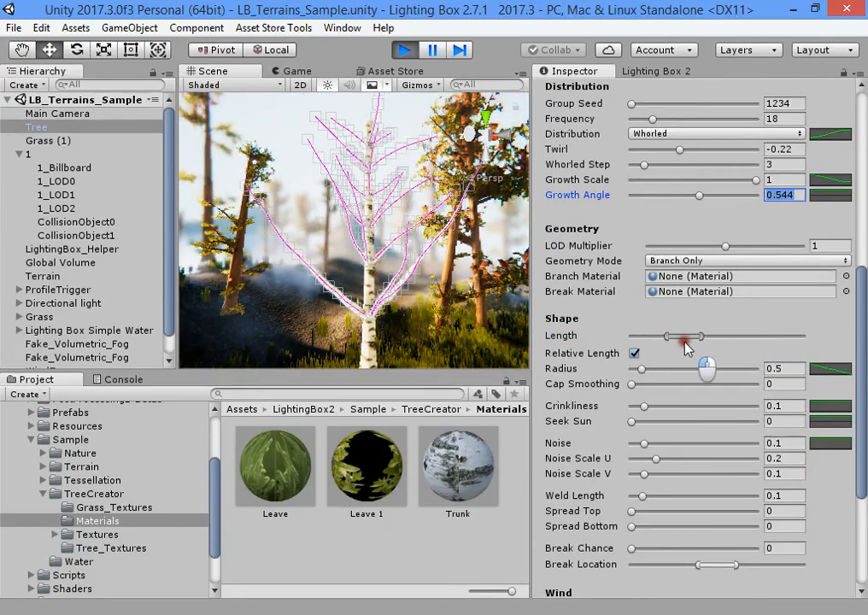
{"action": "scroll", "coordinate": [675, 231], "scroll_direction": "up", "scroll_amount": 5}
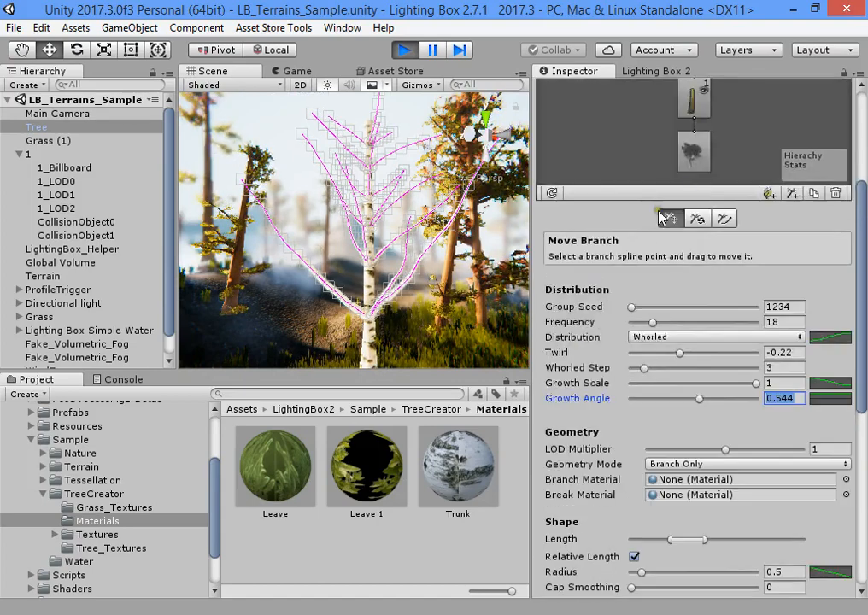
{"action": "mouse_move", "coordinate": [655, 325]}
{"action": "left_mouse_down"}
{"action": "mouse_move", "coordinate": [680, 340]}
{"action": "mouse_move", "coordinate": [661, 346]}
{"action": "left_mouse_up"}
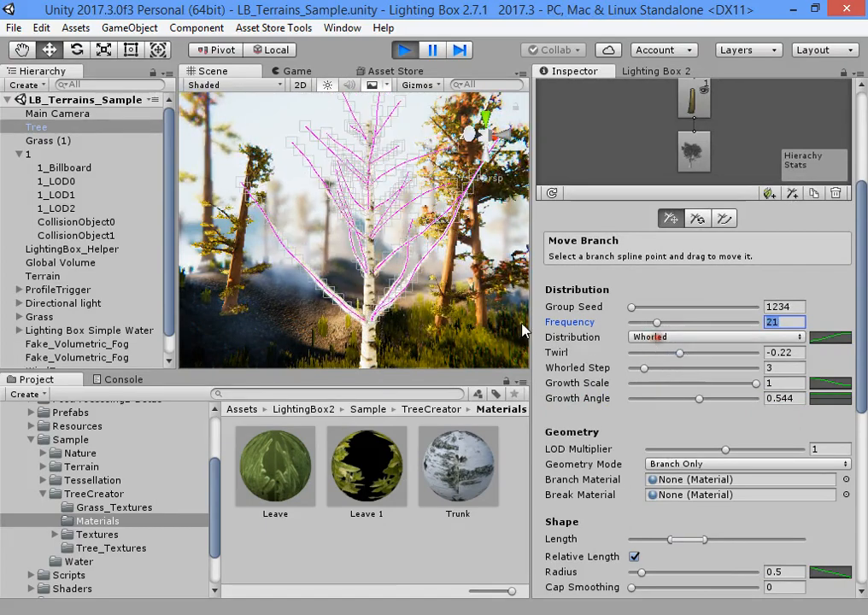
Assign the Trunk material as the branch group's Branch Material and check the bark on the branches
{"action": "scroll", "coordinate": [637, 388], "scroll_direction": "down", "scroll_amount": 6}
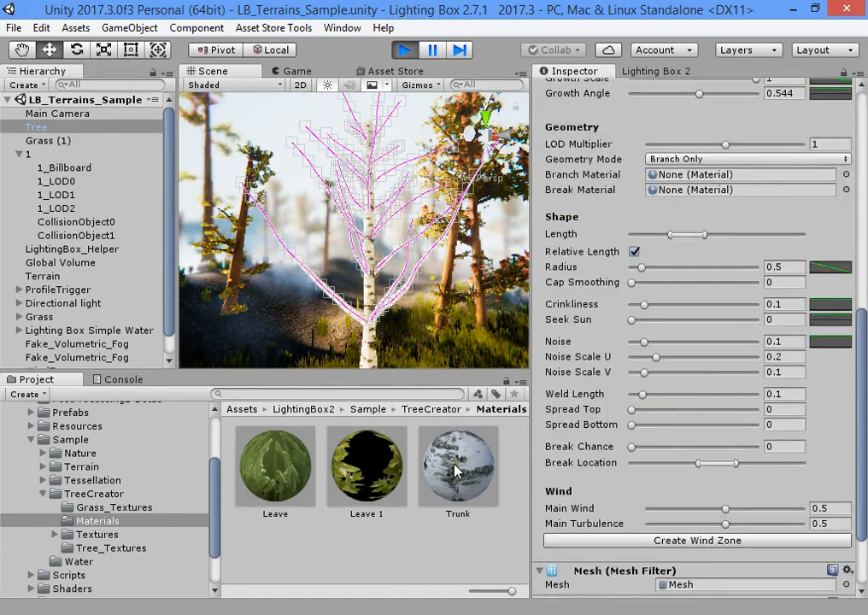
{"action": "left_click_drag", "start_coordinate": [457, 470], "coordinate": [637, 237]}
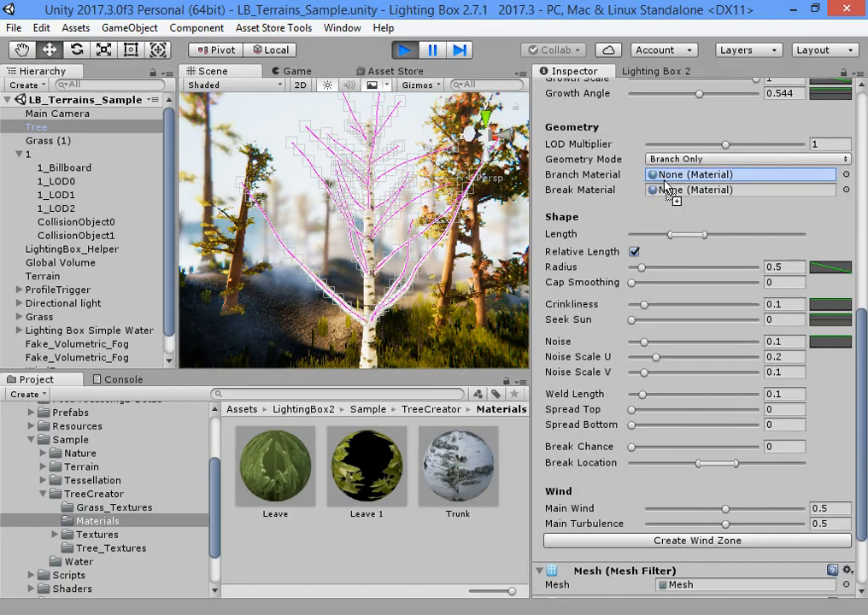
{"action": "scroll", "coordinate": [410, 318], "scroll_direction": "up", "scroll_amount": 4}
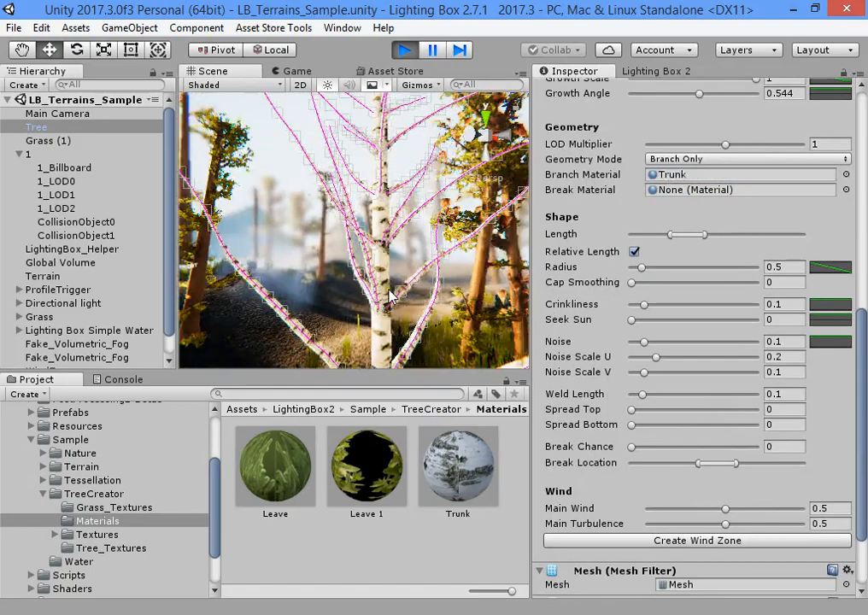
{"action": "scroll", "coordinate": [380, 296], "scroll_direction": "down", "scroll_amount": 2}
{"action": "scroll", "coordinate": [380, 296], "scroll_direction": "down", "scroll_amount": 4}
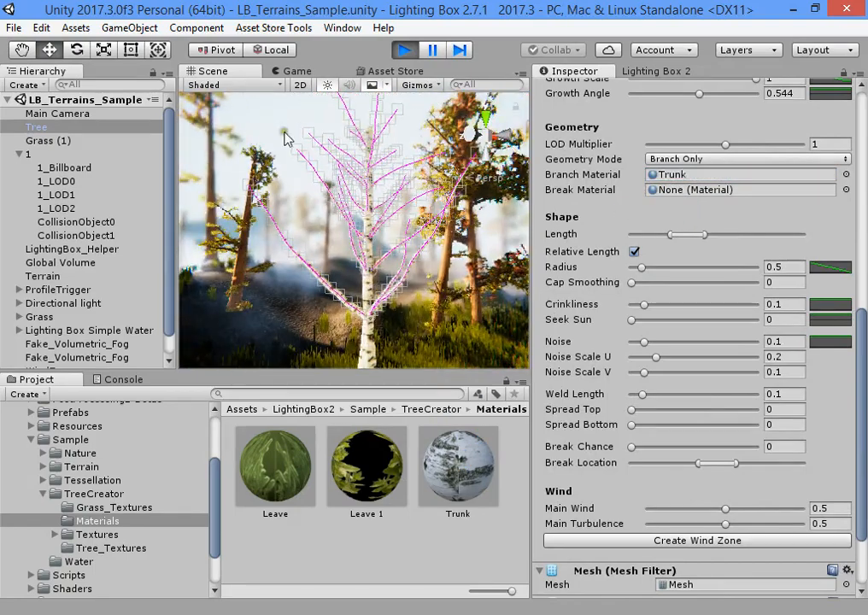
Deselect the tree to examine its branches without spline overlays, and reselect and frame it
{"action": "left_click", "coordinate": [285, 136]}
{"action": "middle_click_drag", "start_coordinate": [345, 220], "coordinate": [300, 233]}
{"action": "right_click_drag", "start_coordinate": [300, 232], "coordinate": [372, 248]}
{"action": "scroll", "coordinate": [389, 329], "scroll_direction": "up", "scroll_amount": 2}
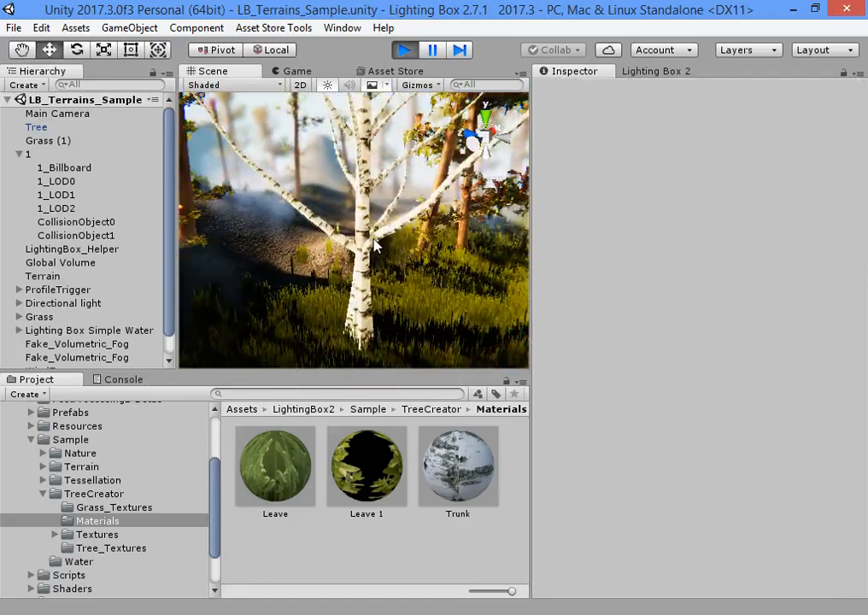
{"action": "left_click", "coordinate": [368, 241]}
{"action": "key", "text": "f"}
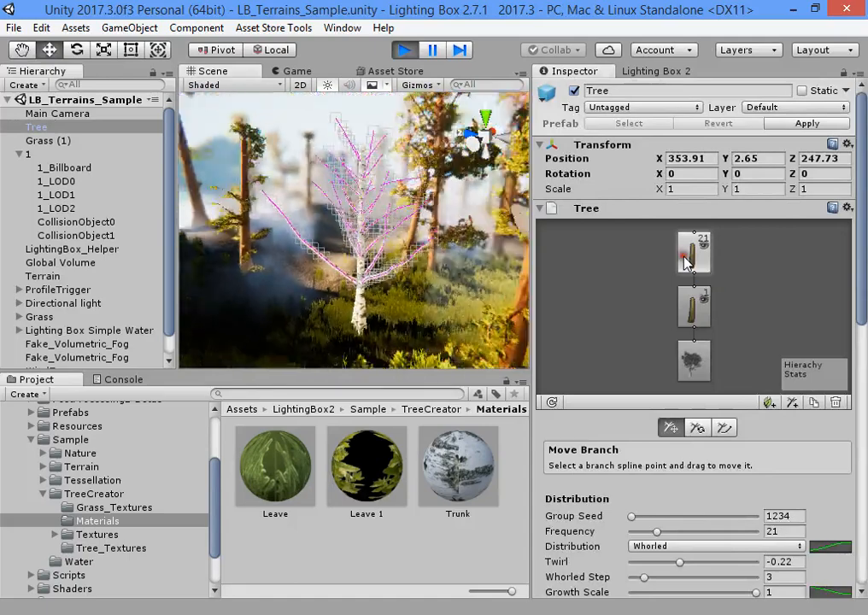
Inspect the trunk base and lower branch joints up close, switching from the branch group to the trunk group
{"action": "scroll", "coordinate": [381, 299], "scroll_direction": "up", "scroll_amount": 5}
{"action": "middle_click_drag", "start_coordinate": [380, 299], "coordinate": [366, 237]}
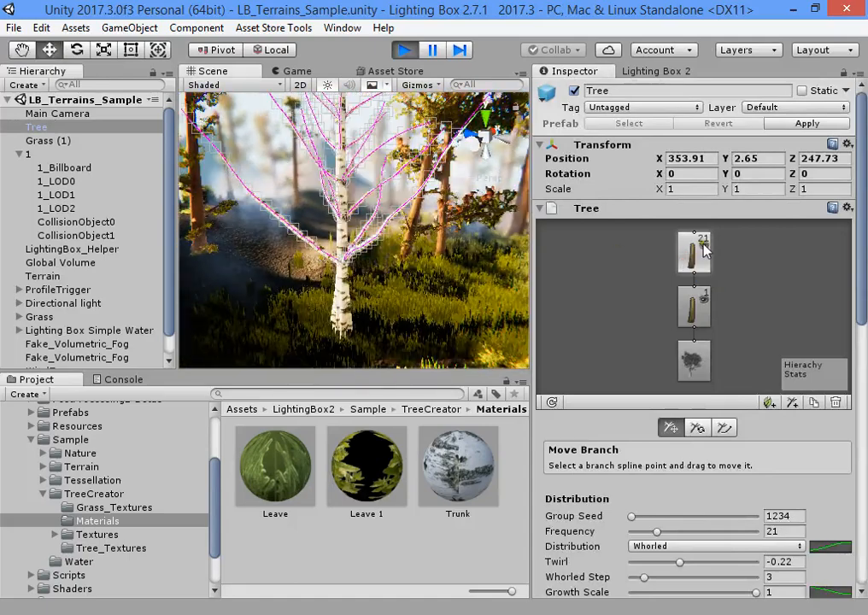
{"action": "double_click", "coordinate": [702, 258]}
{"action": "scroll", "coordinate": [373, 316], "scroll_direction": "up", "scroll_amount": 3}
{"action": "middle_click_drag", "start_coordinate": [372, 316], "coordinate": [393, 214]}
{"action": "left_click", "coordinate": [694, 307]}
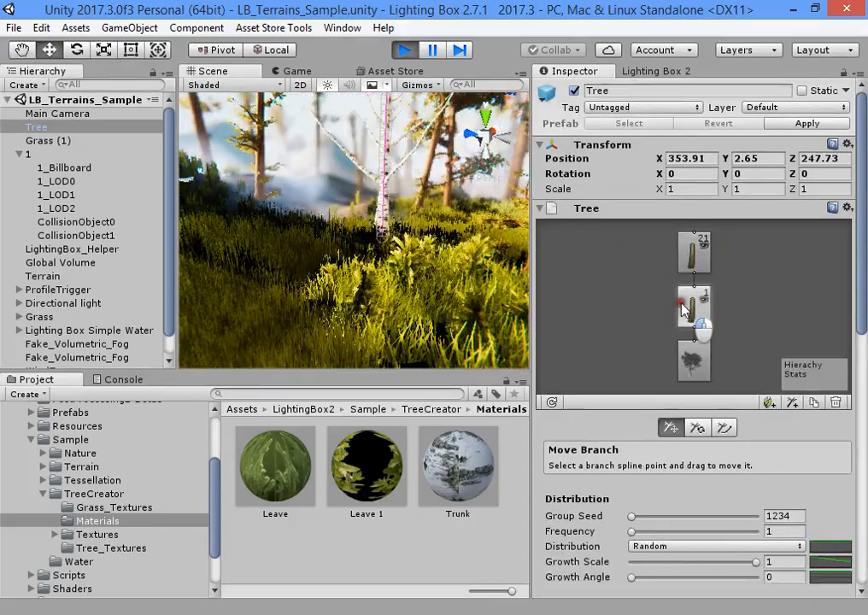
{"action": "middle_click_drag", "start_coordinate": [437, 167], "coordinate": [411, 237]}
{"action": "scroll", "coordinate": [382, 240], "scroll_direction": "up", "scroll_amount": 3}
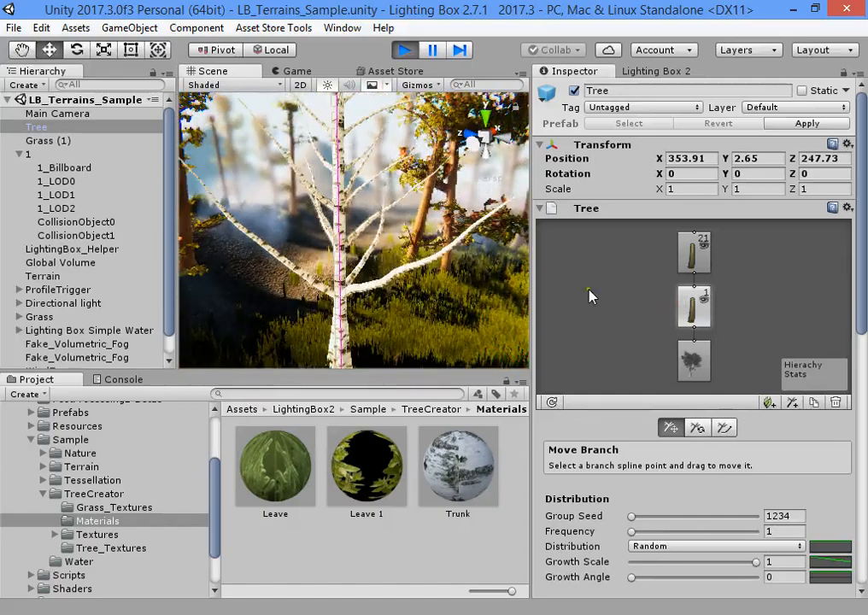
Set the branch group's Crinkliness to 0.122 and try out Break Chance, leaving it at 0
{"action": "left_click", "coordinate": [694, 252]}
{"action": "scroll", "coordinate": [688, 436], "scroll_direction": "down", "scroll_amount": 10}
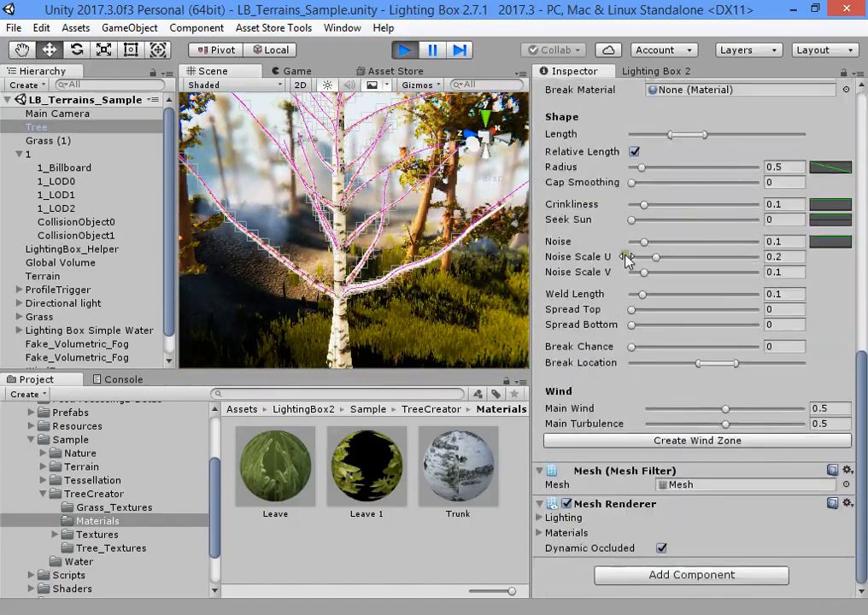
{"action": "mouse_move", "coordinate": [644, 205]}
{"action": "left_mouse_down"}
{"action": "mouse_move", "coordinate": [684, 206]}
{"action": "mouse_move", "coordinate": [639, 208]}
{"action": "mouse_move", "coordinate": [656, 208]}
{"action": "mouse_move", "coordinate": [649, 215]}
{"action": "left_mouse_up"}
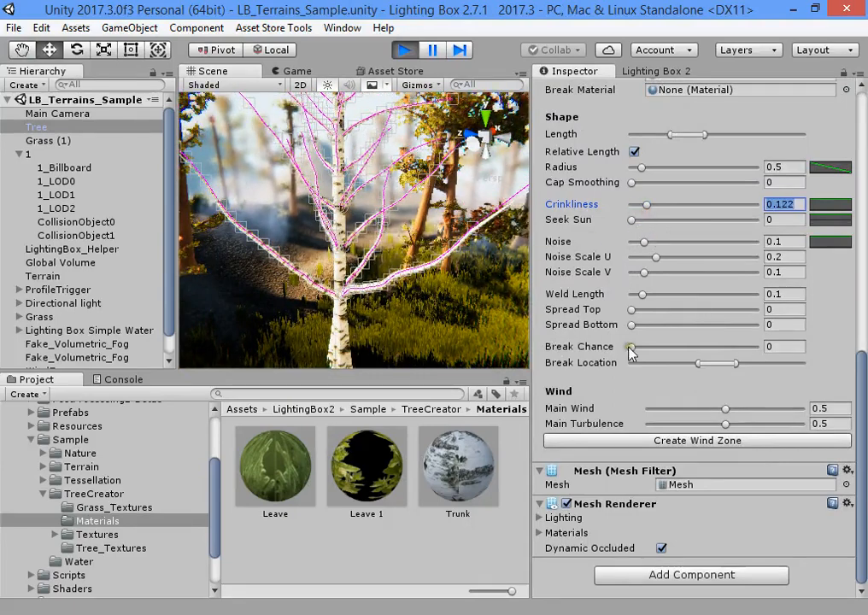
{"action": "left_click_drag", "start_coordinate": [631, 347], "coordinate": [549, 345]}
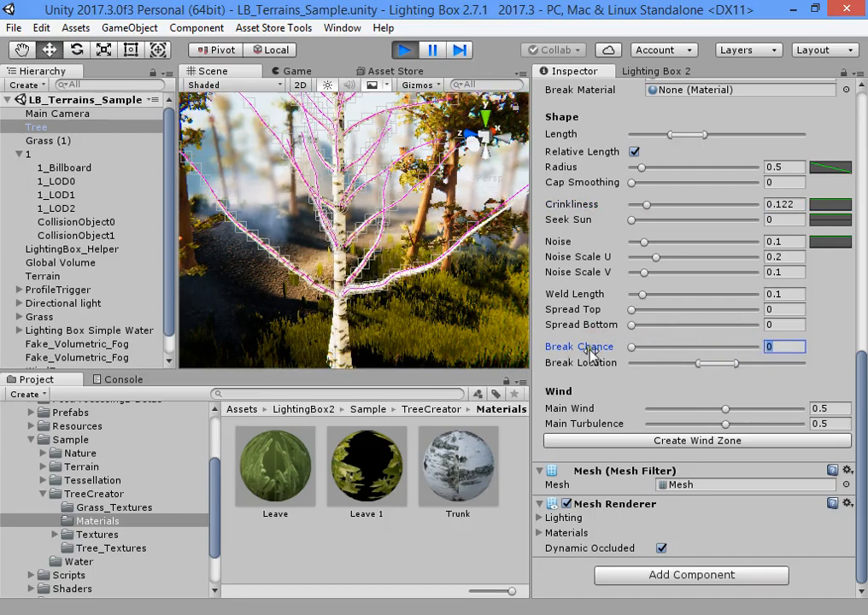
Try the branch group's Weld Length at 0.01 and set it to 0.071, checking the branch joints
{"action": "scroll", "coordinate": [609, 312], "scroll_direction": "up", "scroll_amount": 3}
{"action": "scroll", "coordinate": [609, 311], "scroll_direction": "up", "scroll_amount": 3}
{"action": "left_click_drag", "start_coordinate": [642, 396], "coordinate": [579, 396]}
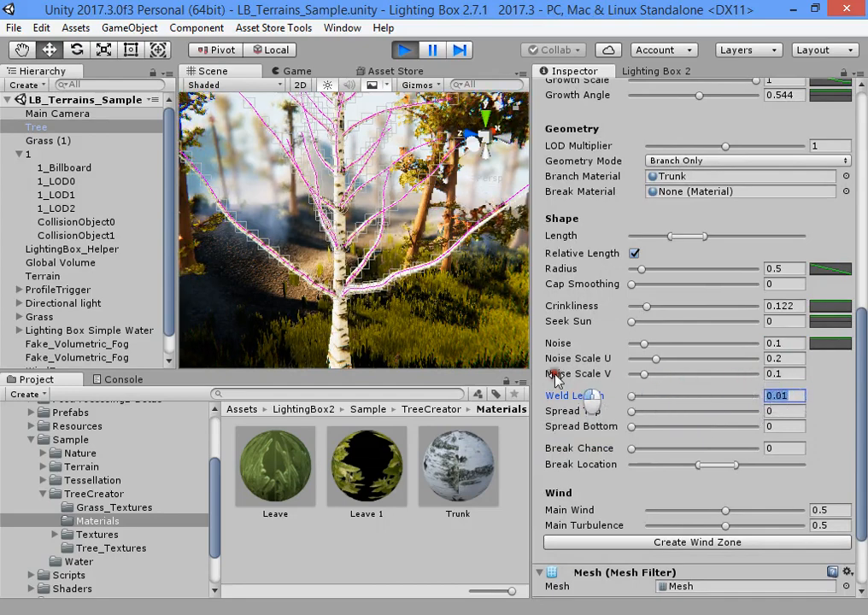
{"action": "scroll", "coordinate": [668, 362], "scroll_direction": "up", "scroll_amount": 20}
{"action": "scroll", "coordinate": [669, 357], "scroll_direction": "down", "scroll_amount": 20}
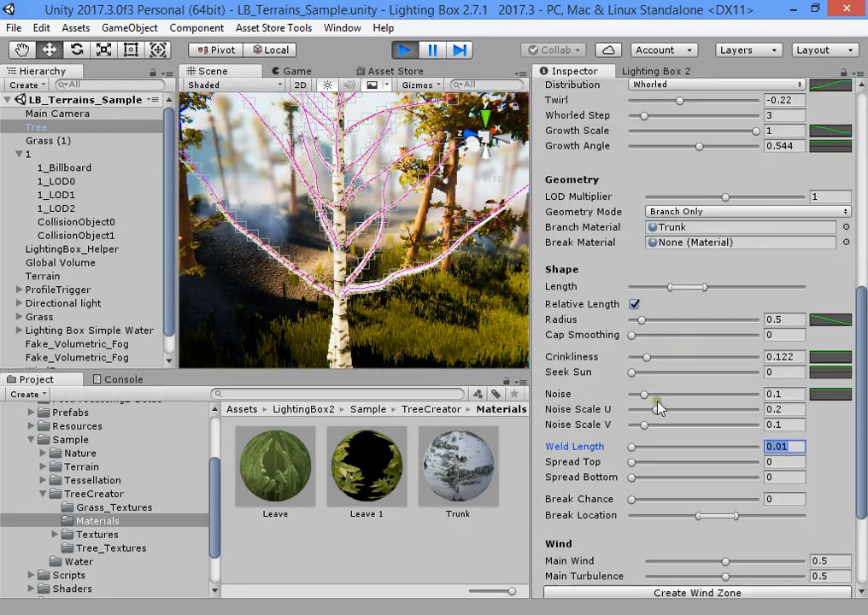
{"action": "left_click_drag", "start_coordinate": [634, 449], "coordinate": [627, 447]}
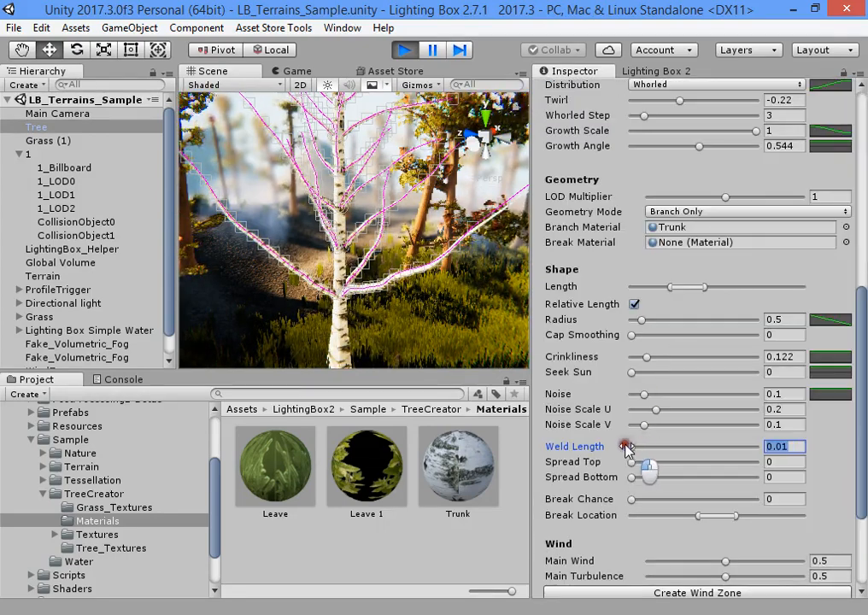
{"action": "scroll", "coordinate": [692, 382], "scroll_direction": "up", "scroll_amount": 20}
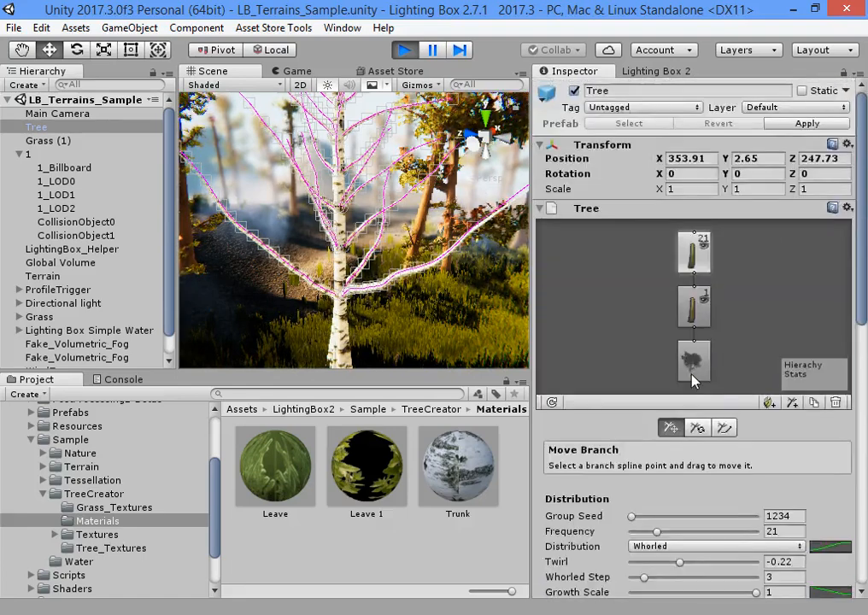
{"action": "middle_click_drag", "start_coordinate": [409, 299], "coordinate": [405, 259]}
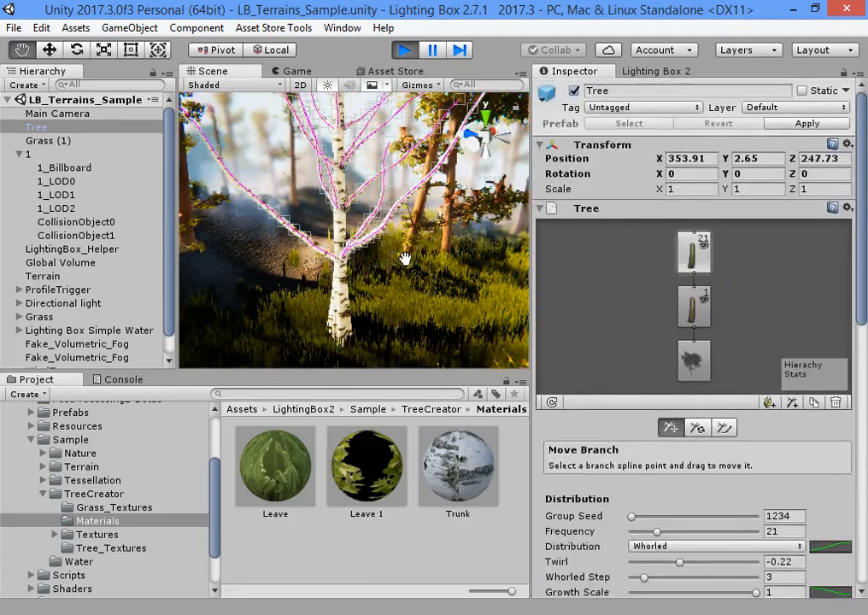
{"action": "scroll", "coordinate": [689, 462], "scroll_direction": "down", "scroll_amount": 20}
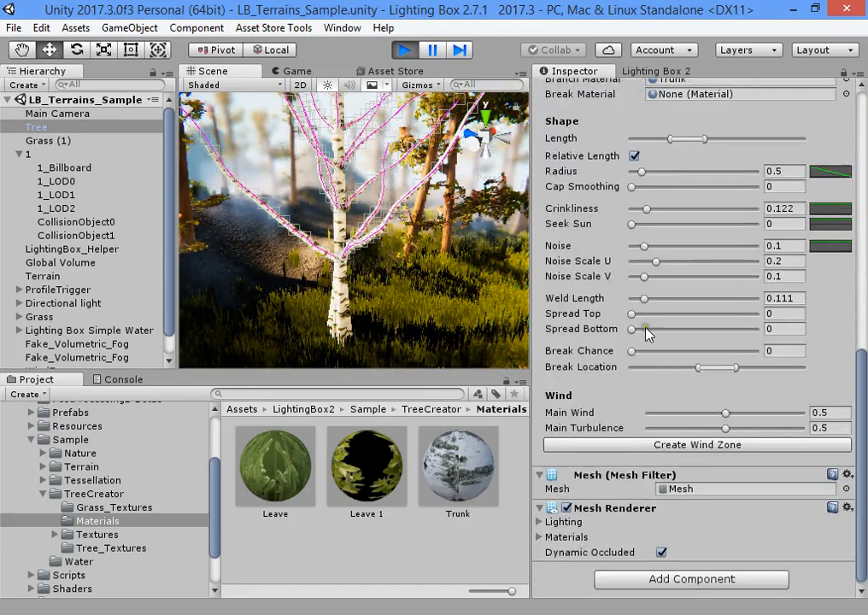
{"action": "mouse_move", "coordinate": [643, 298]}
{"action": "left_mouse_down"}
{"action": "mouse_move", "coordinate": [620, 299]}
{"action": "mouse_move", "coordinate": [639, 301]}
{"action": "left_mouse_up"}
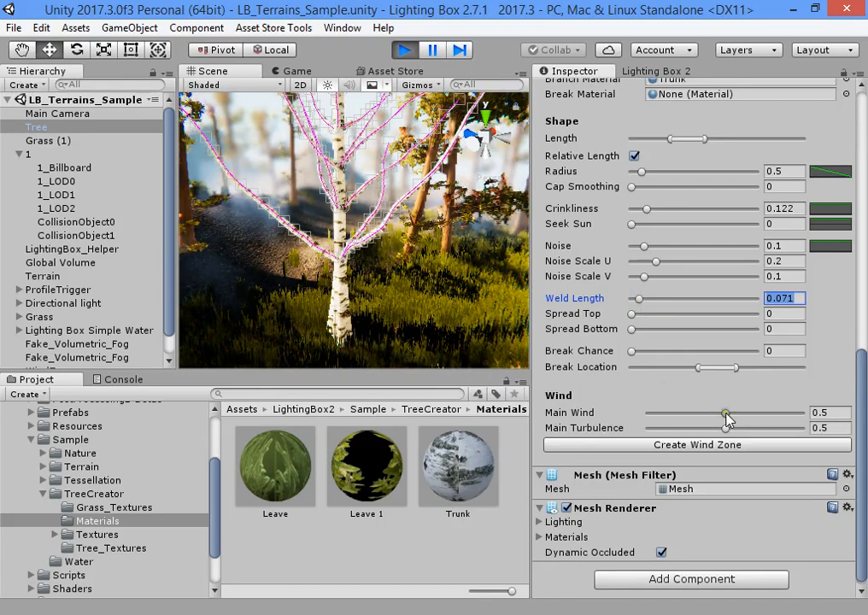
Adjust the branch group's wind Main Turbulence, trying 0.934
{"action": "left_click_drag", "start_coordinate": [725, 428], "coordinate": [794, 432]}
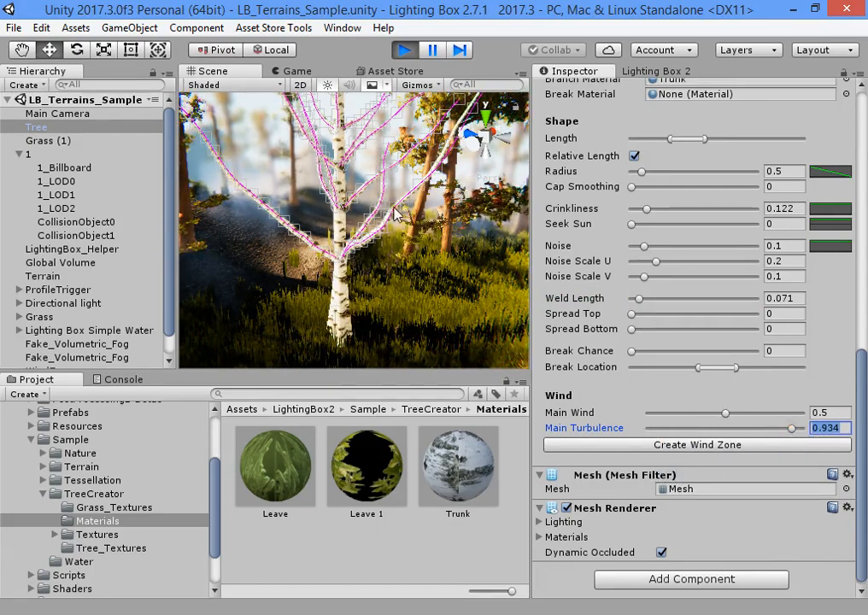
{"action": "left_click_drag", "start_coordinate": [762, 432], "coordinate": [709, 409]}
{"action": "scroll", "coordinate": [658, 476], "scroll_direction": "up", "scroll_amount": 5}
{"action": "scroll", "coordinate": [658, 475], "scroll_direction": "up", "scroll_amount": 8}
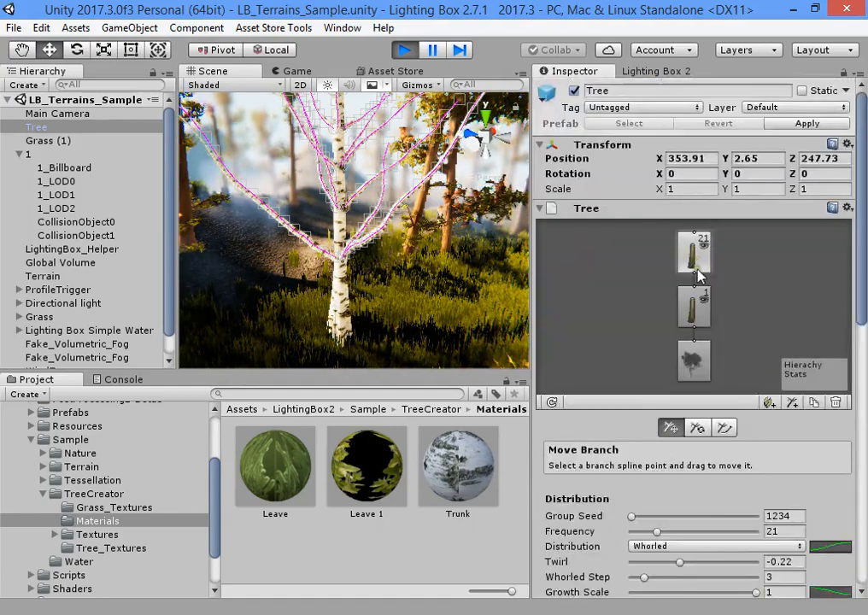
Frame the tree and add a leaf group on top of the branch group
{"action": "key", "text": "f"}
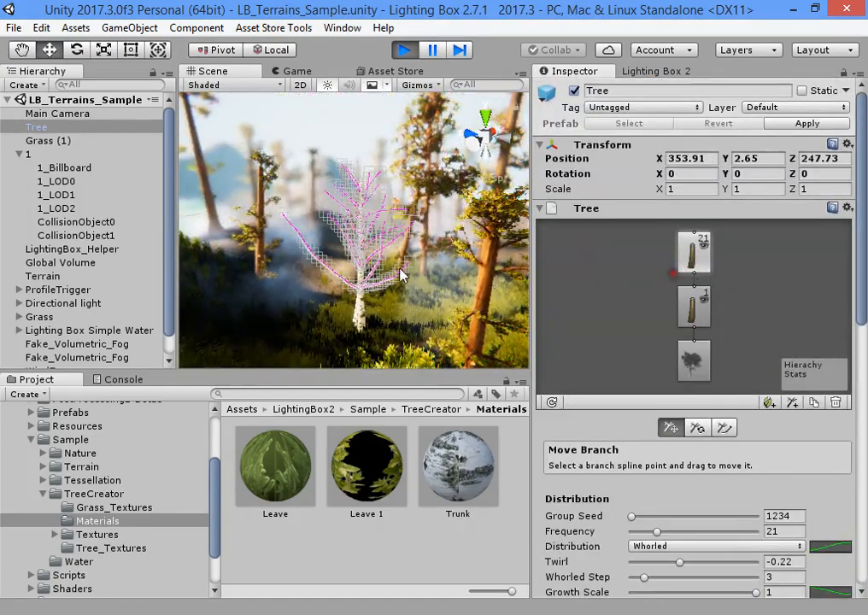
{"action": "scroll", "coordinate": [401, 275], "scroll_direction": "up", "scroll_amount": 4}
{"action": "left_click_drag", "start_coordinate": [402, 276], "coordinate": [401, 304], "text": "alt"}
{"action": "middle_click_drag", "start_coordinate": [401, 304], "coordinate": [393, 269]}
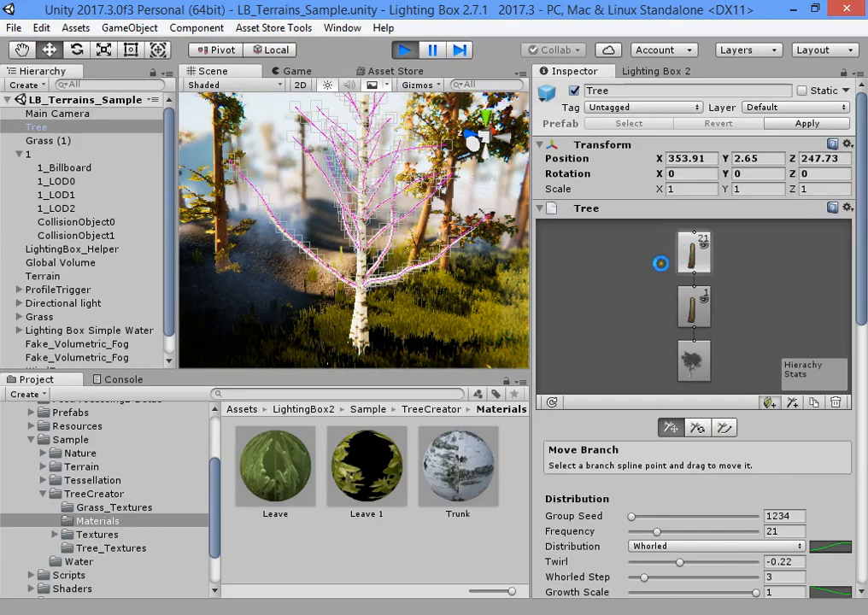
{"action": "left_click", "coordinate": [768, 402]}
{"action": "mouse_move", "coordinate": [694, 256]}
{"action": "left_mouse_down"}
{"action": "mouse_move", "coordinate": [717, 275]}
{"action": "mouse_move", "coordinate": [772, 268]}
{"action": "mouse_move", "coordinate": [702, 261]}
{"action": "left_mouse_up"}
Review the Geometry Mode options of the new leaf group, leaving it on Plane
{"action": "scroll", "coordinate": [374, 261], "scroll_direction": "up", "scroll_amount": 3}
{"action": "left_click_drag", "start_coordinate": [373, 261], "coordinate": [370, 313], "text": "alt"}
{"action": "middle_click_drag", "start_coordinate": [370, 313], "coordinate": [392, 222]}
{"action": "scroll", "coordinate": [691, 316], "scroll_direction": "down", "scroll_amount": 10}
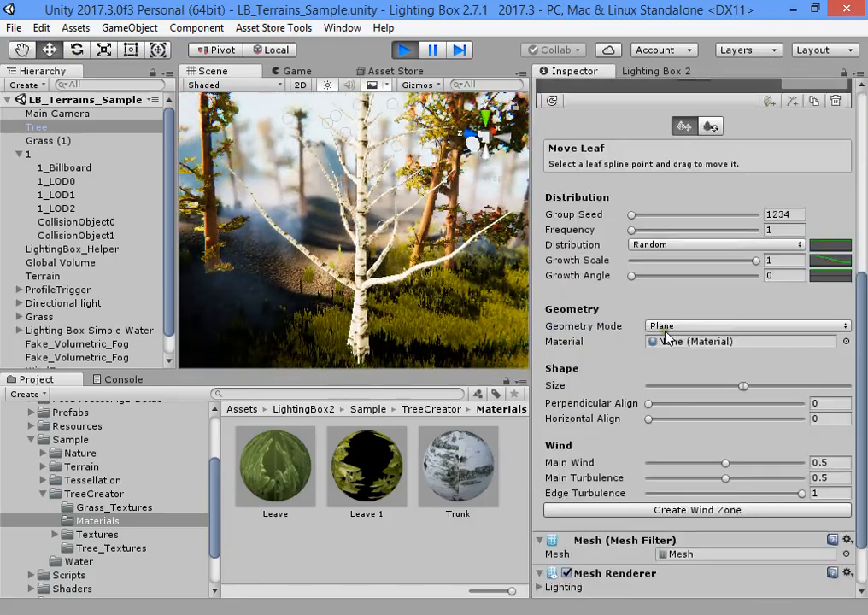
{"action": "left_click", "coordinate": [696, 257]}
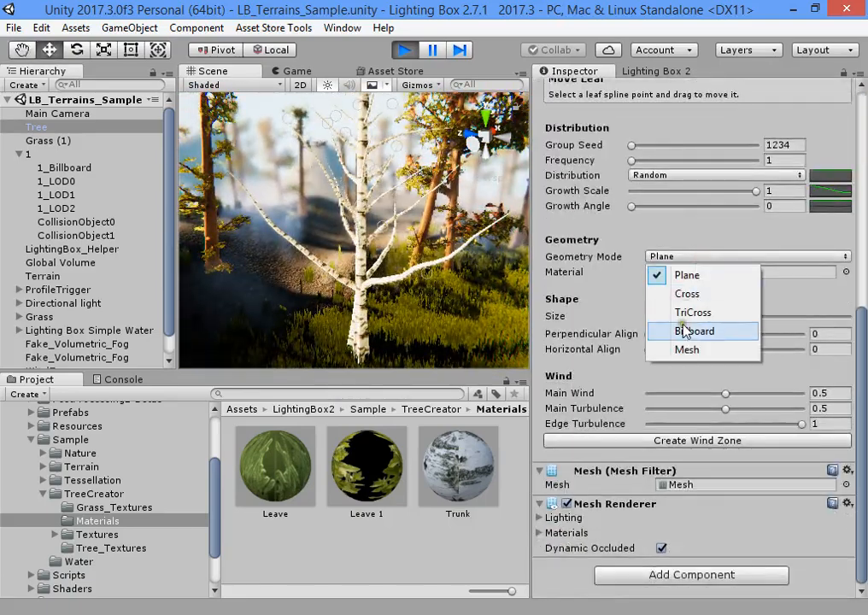
{"action": "left_click", "coordinate": [587, 295]}
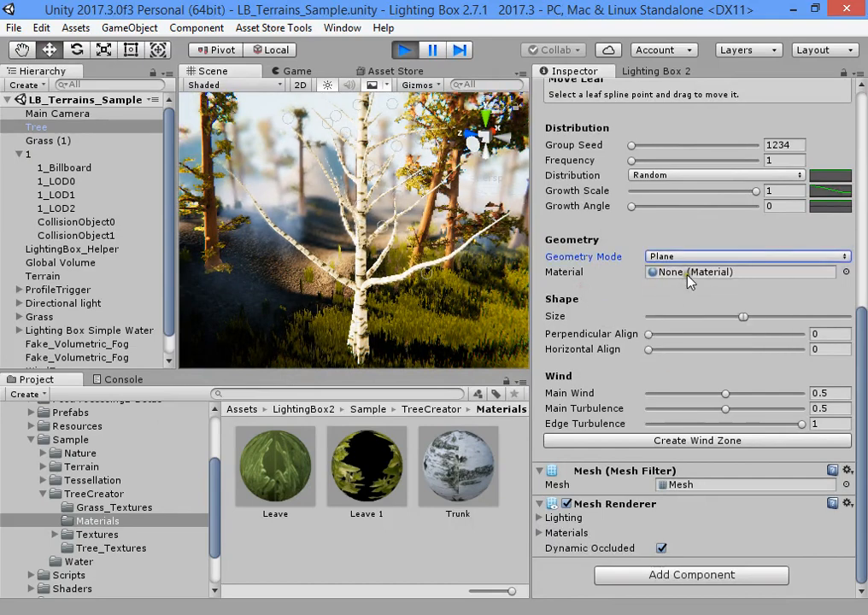
Duplicate the Leave 1 material as Leave 2 and assign the copy as the leaf group's Material
{"action": "left_click", "coordinate": [369, 484]}
{"action": "key", "text": "ctrl+d"}
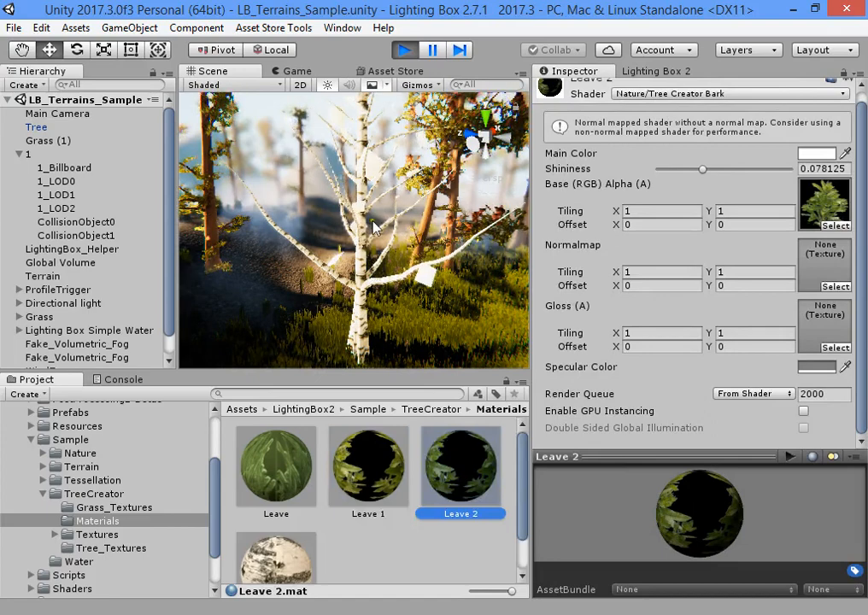
{"action": "left_click", "coordinate": [38, 127]}
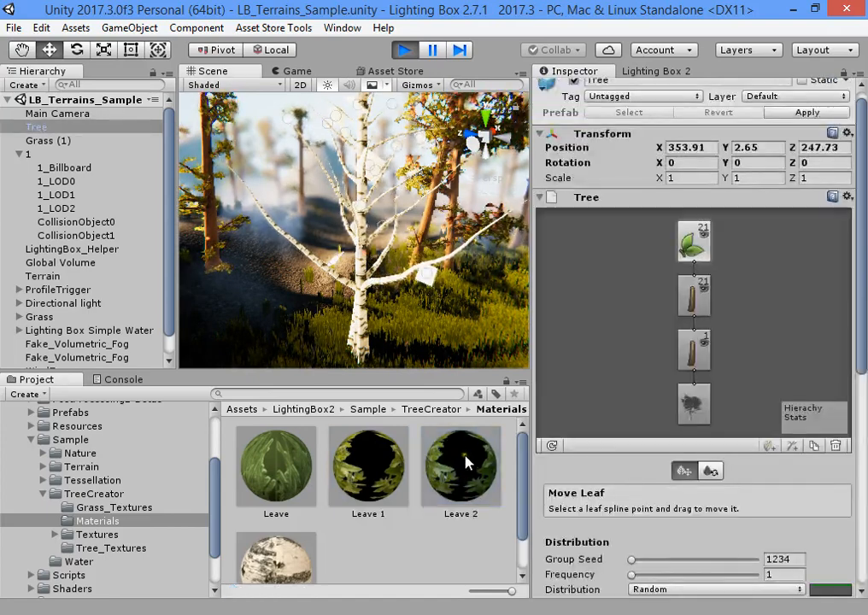
{"action": "scroll", "coordinate": [623, 445], "scroll_direction": "down", "scroll_amount": 5}
{"action": "left_click", "coordinate": [660, 433]}
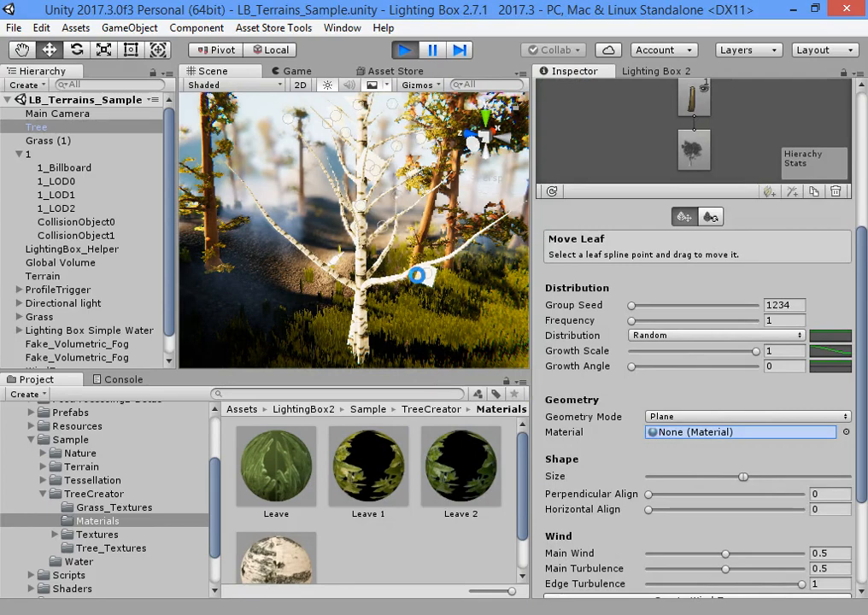
{"action": "left_click_drag", "start_coordinate": [660, 434], "coordinate": [660, 434]}
Replace Leave 2's Base (RGB) Alpha (A) texture with the yellow-red leafy twig from the Textures/Leaf folder
{"action": "left_click", "coordinate": [455, 466]}
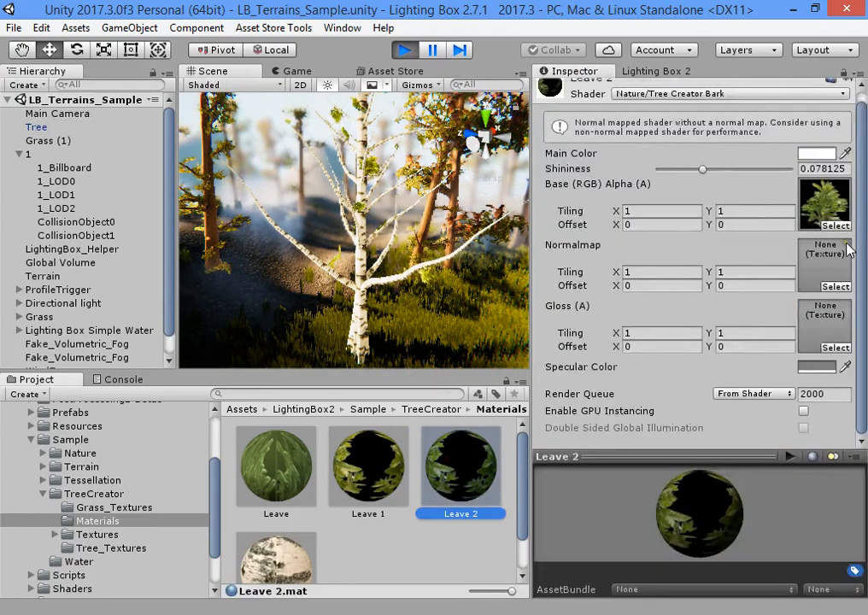
{"action": "left_click", "coordinate": [825, 205]}
{"action": "scroll", "coordinate": [462, 476], "scroll_direction": "up", "scroll_amount": 2}
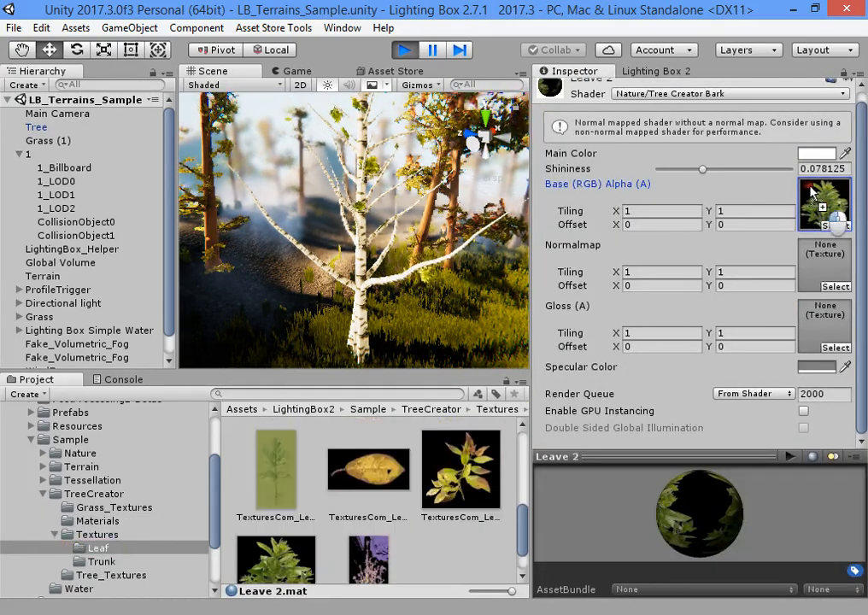
Reselect the tree, set the leaf group's Geometry Mode to Cross and view the leaves from another angle
{"action": "left_click", "coordinate": [365, 235]}
{"action": "scroll", "coordinate": [365, 235], "scroll_direction": "down", "scroll_amount": 5}
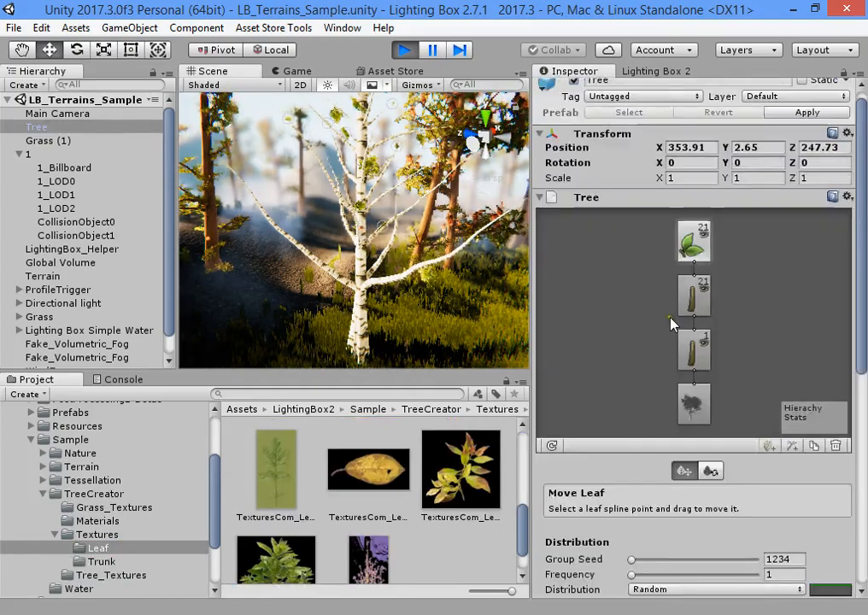
{"action": "scroll", "coordinate": [686, 276], "scroll_direction": "down", "scroll_amount": 8}
{"action": "middle_click_drag", "start_coordinate": [437, 277], "coordinate": [341, 225]}
{"action": "left_click", "coordinate": [696, 264]}
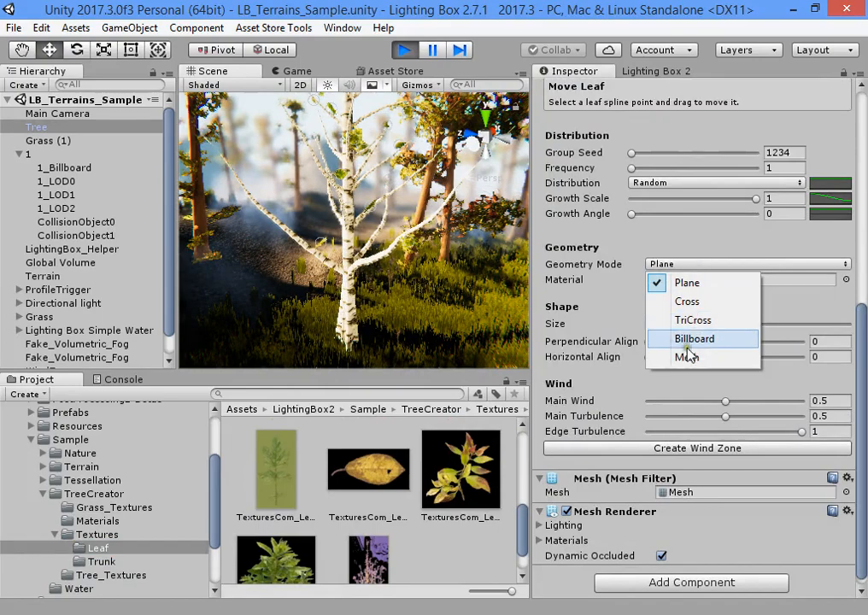
{"action": "left_click", "coordinate": [684, 303]}
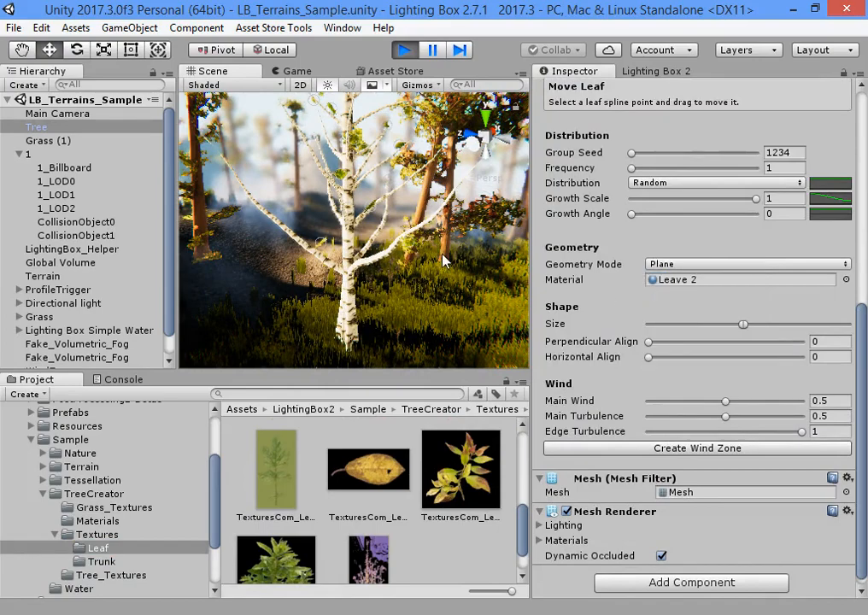
{"action": "left_click_drag", "start_coordinate": [443, 261], "coordinate": [405, 300], "text": "alt"}
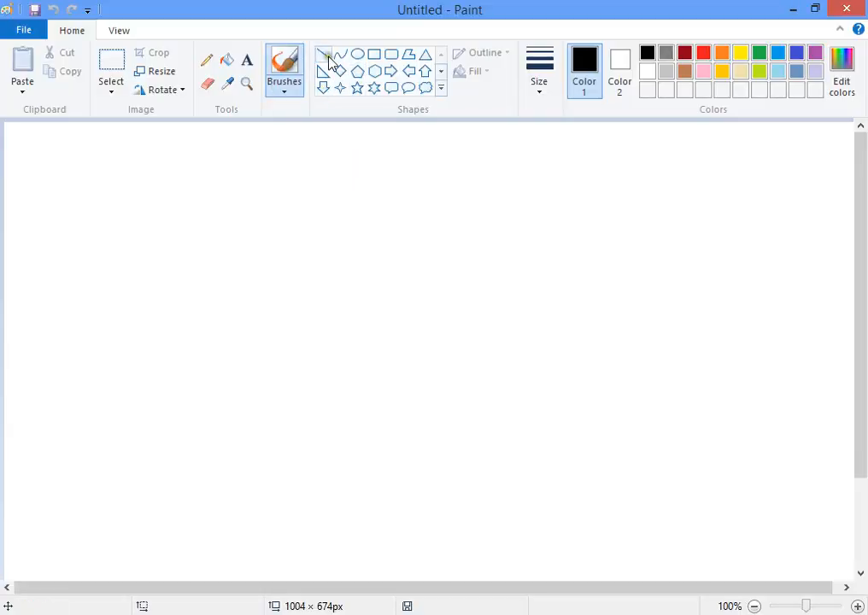
Sketch two crossed lines, a large near-square rectangle and a rectangle of about 211 × 119 px in Paint
{"action": "left_click", "coordinate": [325, 56]}
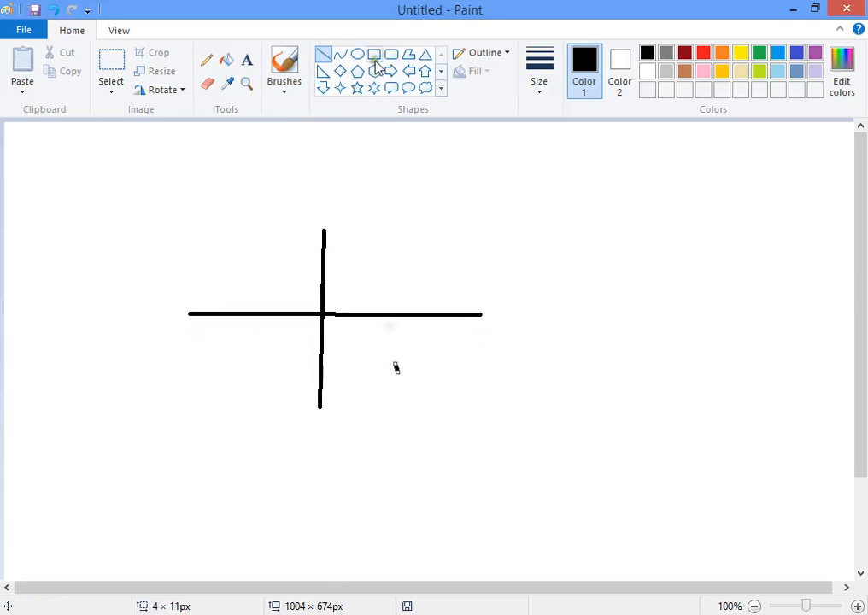
{"action": "mouse_move", "coordinate": [533, 200]}
{"action": "left_mouse_down"}
{"action": "mouse_move", "coordinate": [714, 394]}
{"action": "mouse_move", "coordinate": [737, 379]}
{"action": "left_mouse_up"}
{"action": "left_click", "coordinate": [722, 470]}
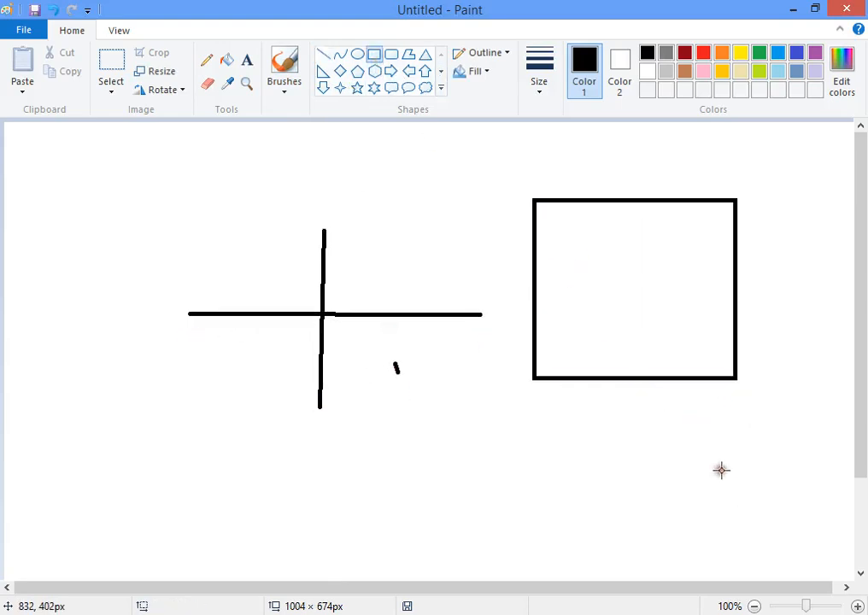
{"action": "left_click_drag", "start_coordinate": [89, 464], "coordinate": [270, 565]}
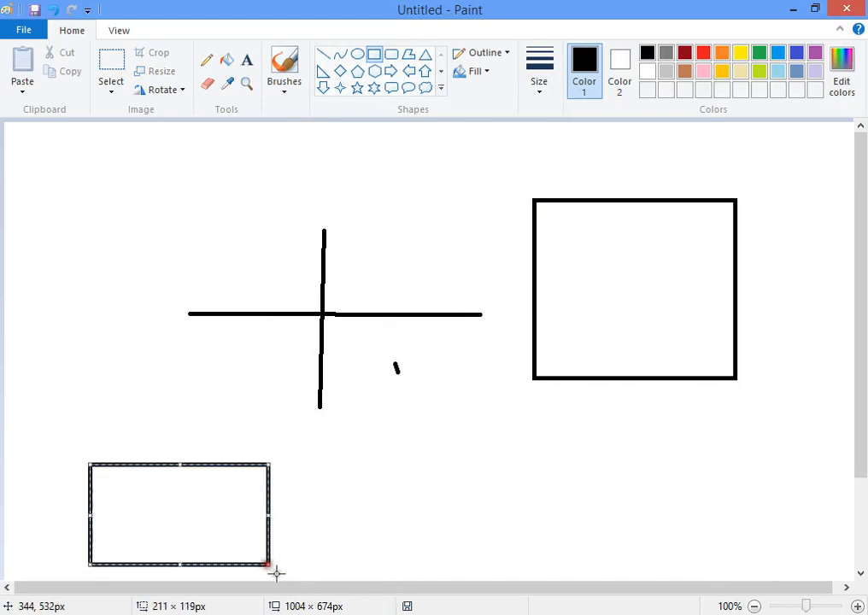
{"action": "left_click", "coordinate": [470, 440]}
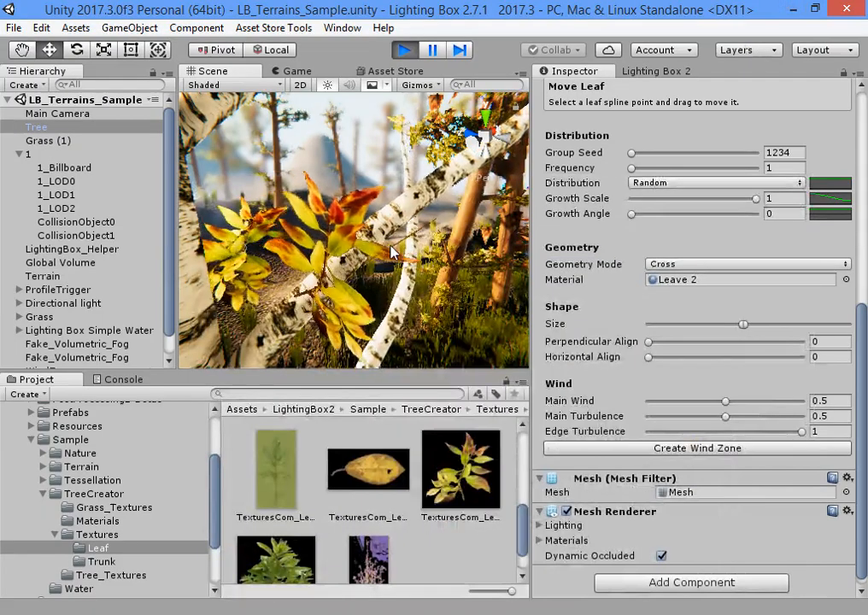
Compare the Plane, Cross and TriCross geometry modes on the leaf group in Unity
{"action": "left_click", "coordinate": [699, 263]}
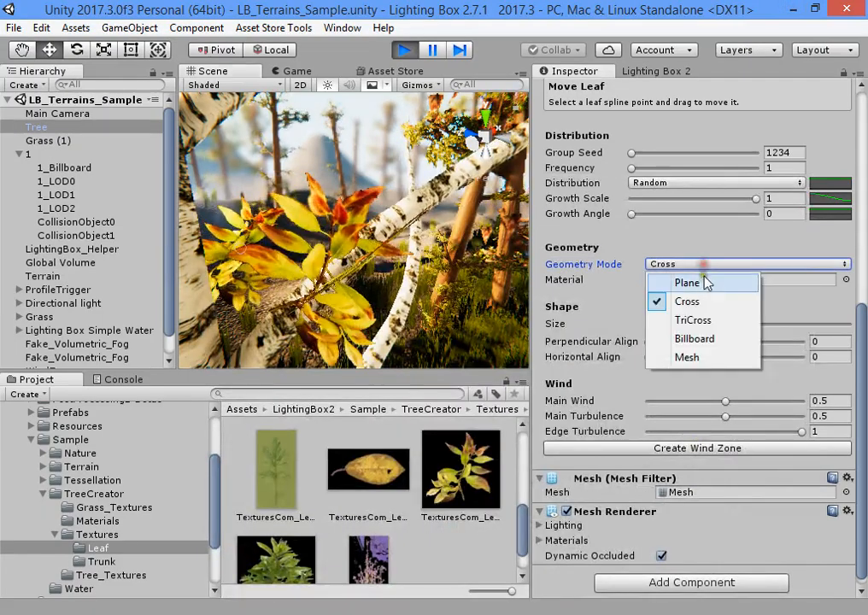
{"action": "left_click", "coordinate": [689, 281]}
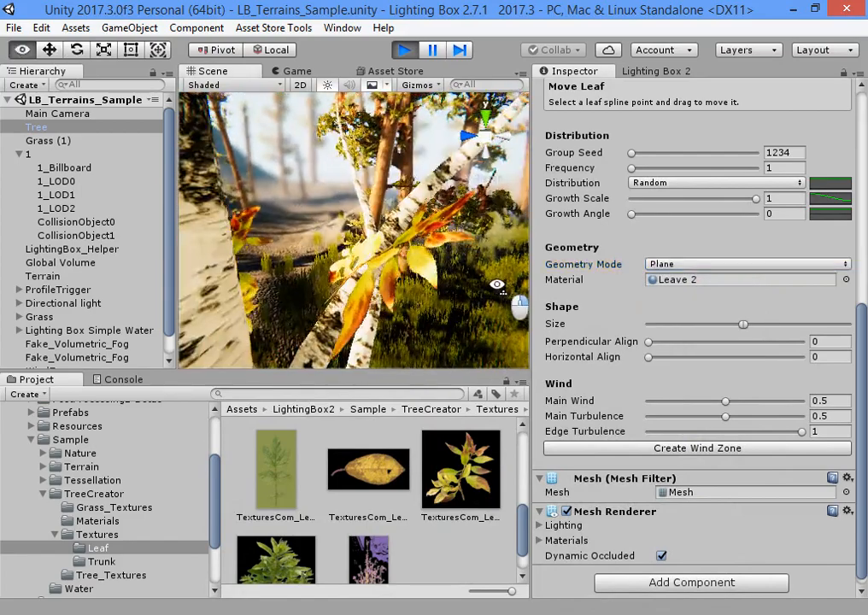
{"action": "left_click", "coordinate": [698, 264]}
{"action": "left_click", "coordinate": [701, 302]}
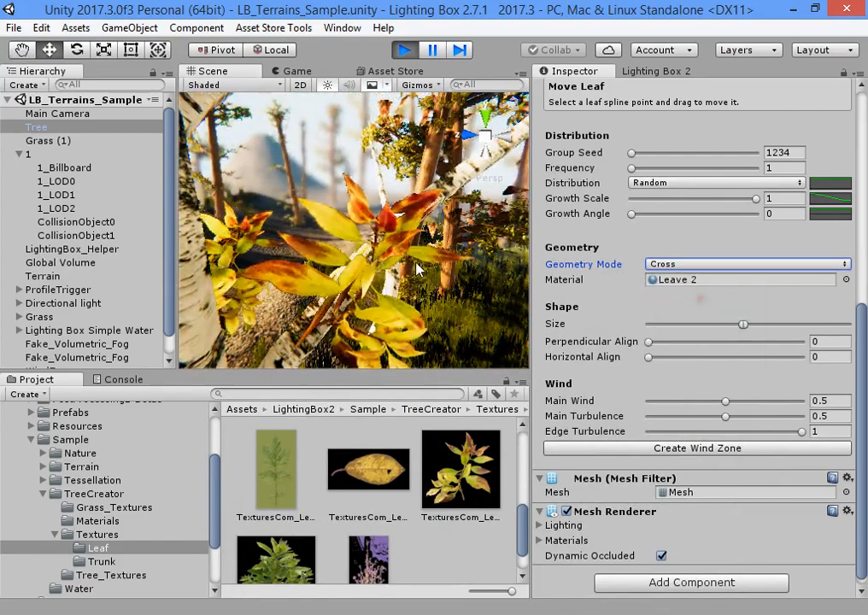
{"action": "left_click", "coordinate": [662, 264]}
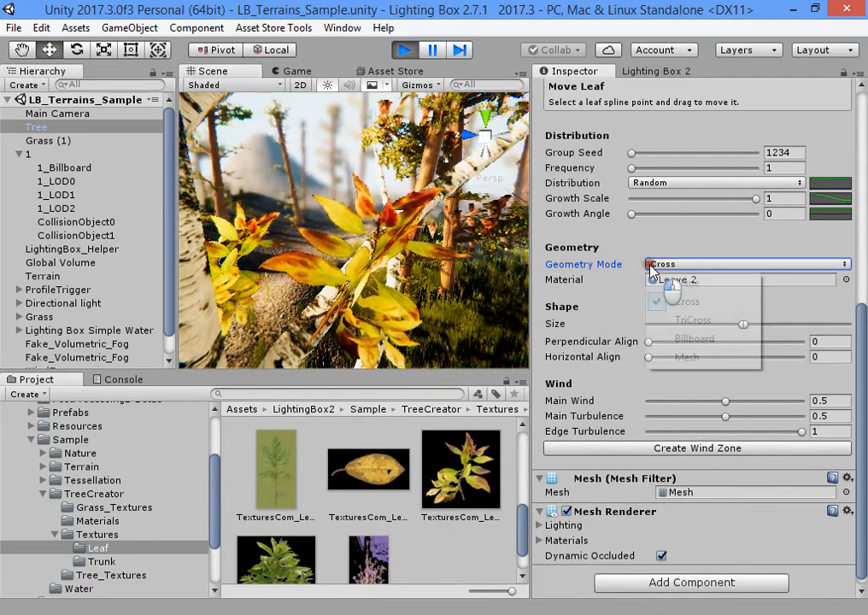
{"action": "left_click", "coordinate": [658, 321]}
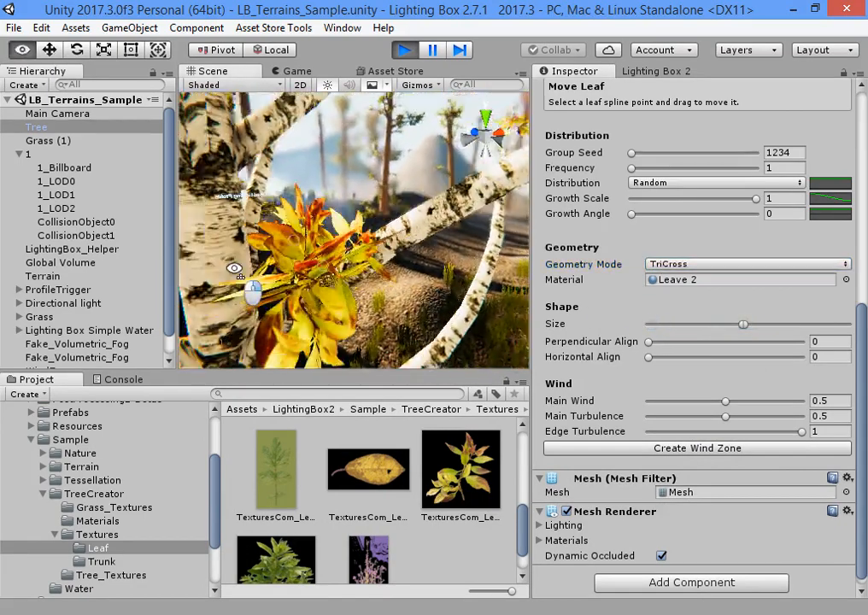
Set the leaf group's Geometry Mode to Billboard and look around the leaves
{"action": "left_click", "coordinate": [662, 264]}
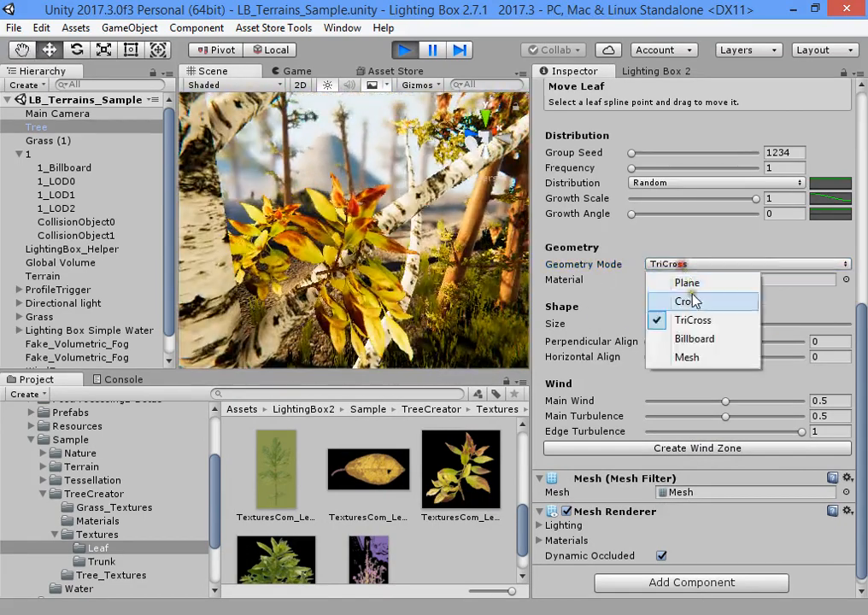
{"action": "left_click", "coordinate": [706, 338]}
{"action": "right_click_drag", "start_coordinate": [370, 251], "coordinate": [717, 247]}
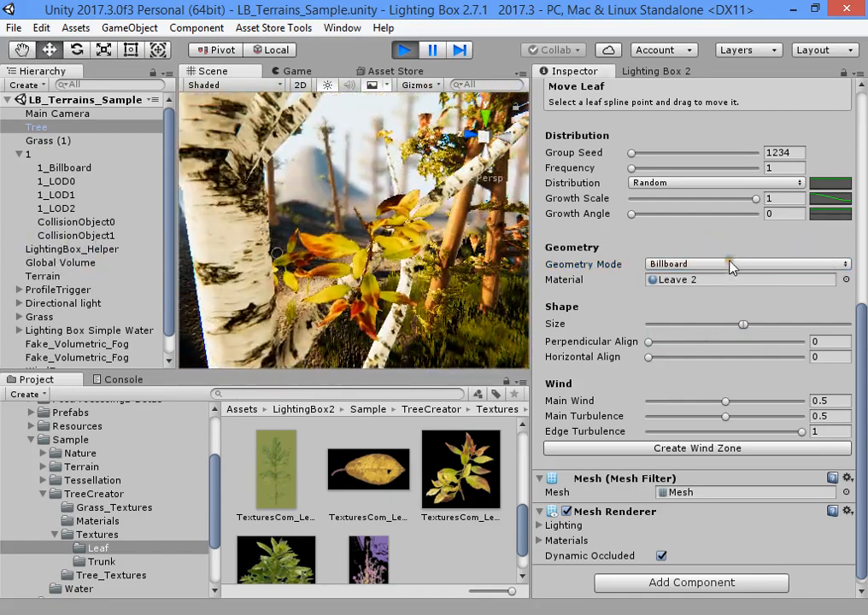
Switch the leaf group's Geometry Mode to Mesh
{"action": "left_click", "coordinate": [731, 265]}
{"action": "left_click", "coordinate": [714, 357]}
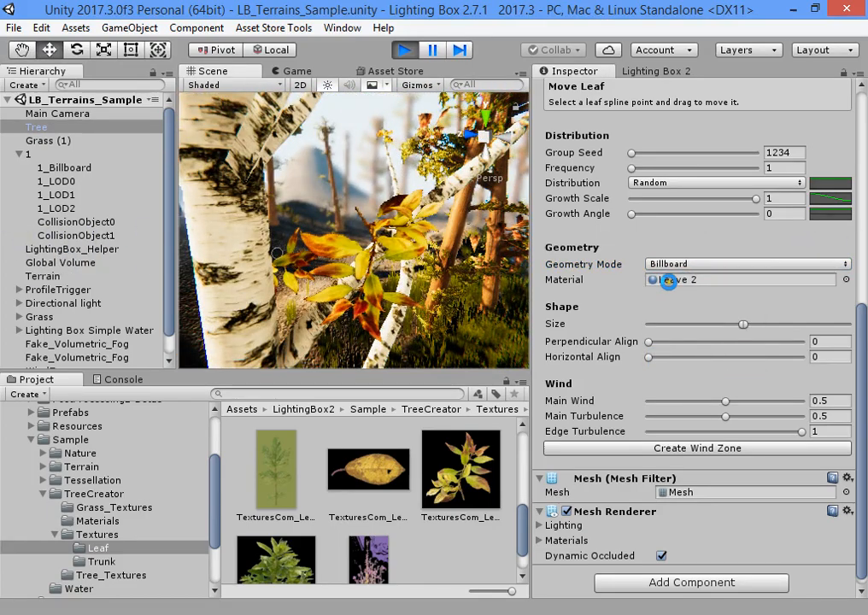
Set the leaf group's Geometry Mode to Cross and its Frequency to 10
{"action": "left_click", "coordinate": [693, 265]}
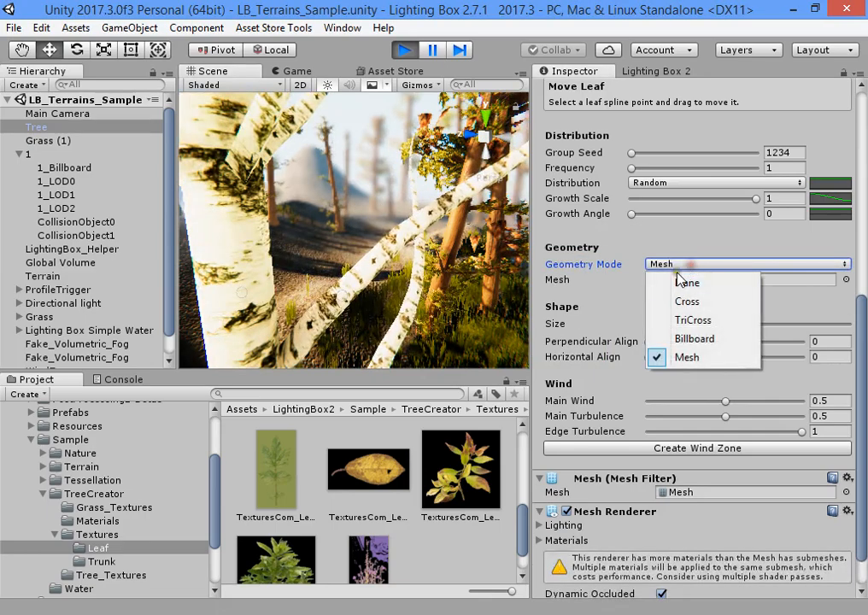
{"action": "left_click", "coordinate": [708, 303]}
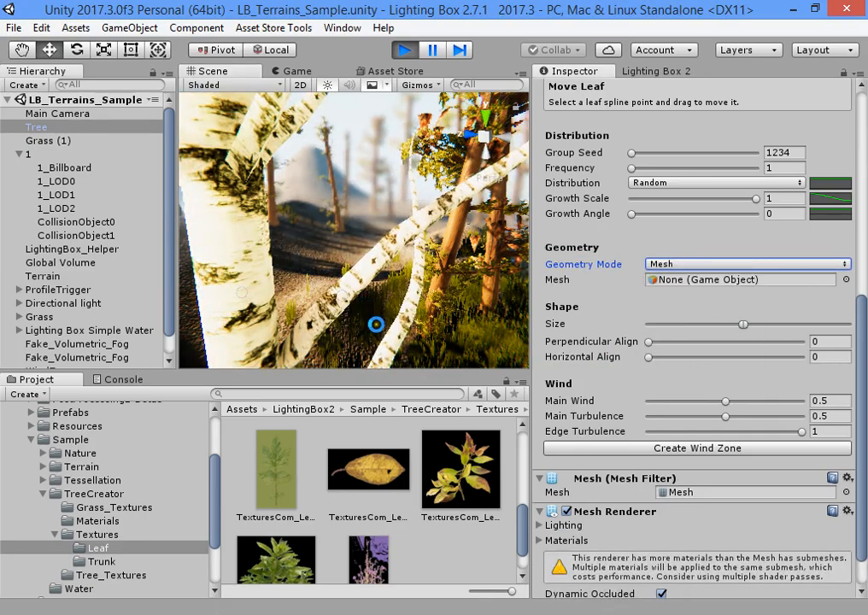
{"action": "scroll", "coordinate": [390, 295], "scroll_direction": "down", "scroll_amount": 6}
{"action": "mouse_move", "coordinate": [391, 295]}
{"action": "right_mouse_down"}
{"action": "mouse_move", "coordinate": [396, 286]}
{"action": "mouse_move", "coordinate": [381, 286]}
{"action": "right_mouse_up"}
{"action": "scroll", "coordinate": [667, 340], "scroll_direction": "down", "scroll_amount": 1}
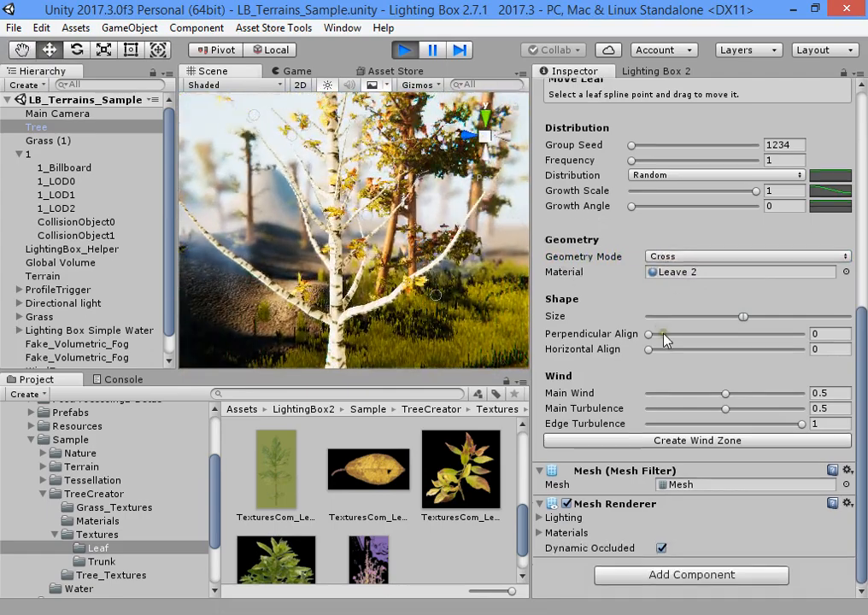
{"action": "scroll", "coordinate": [679, 290], "scroll_direction": "up", "scroll_amount": 6}
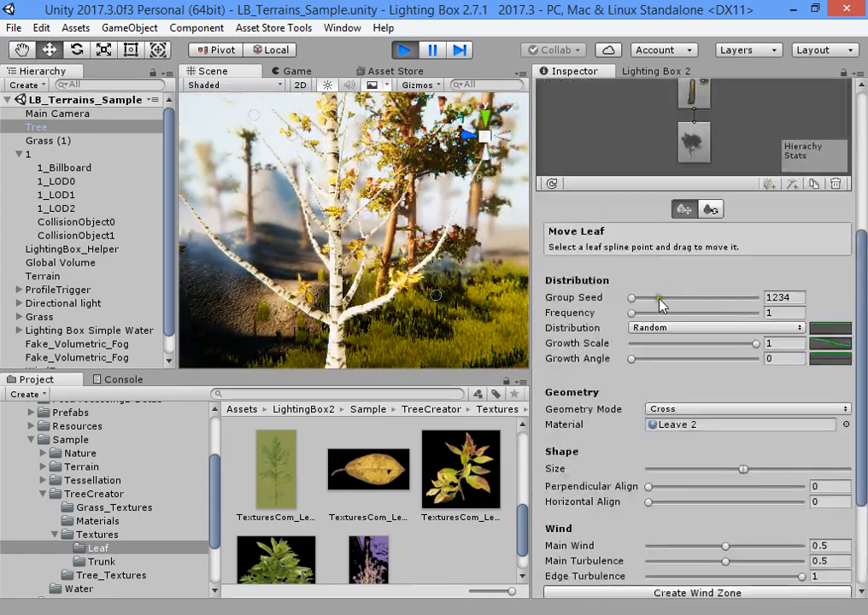
{"action": "mouse_move", "coordinate": [638, 315]}
{"action": "left_mouse_down"}
{"action": "mouse_move", "coordinate": [688, 310]}
{"action": "mouse_move", "coordinate": [645, 316]}
{"action": "left_mouse_up"}
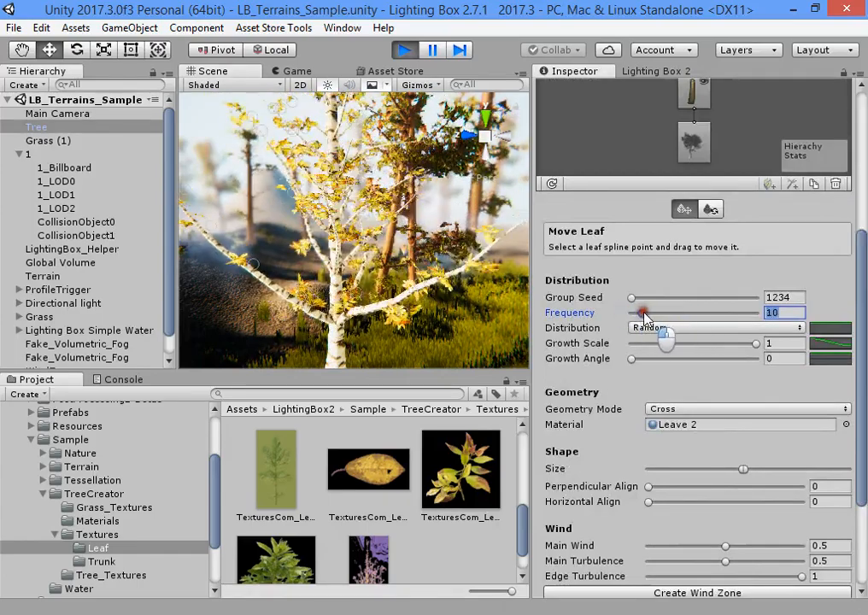
Raise the end of the leaf group's Growth Scale curve to about 0.9 and set its Growth Angle to 0.701
{"action": "left_click", "coordinate": [827, 344]}
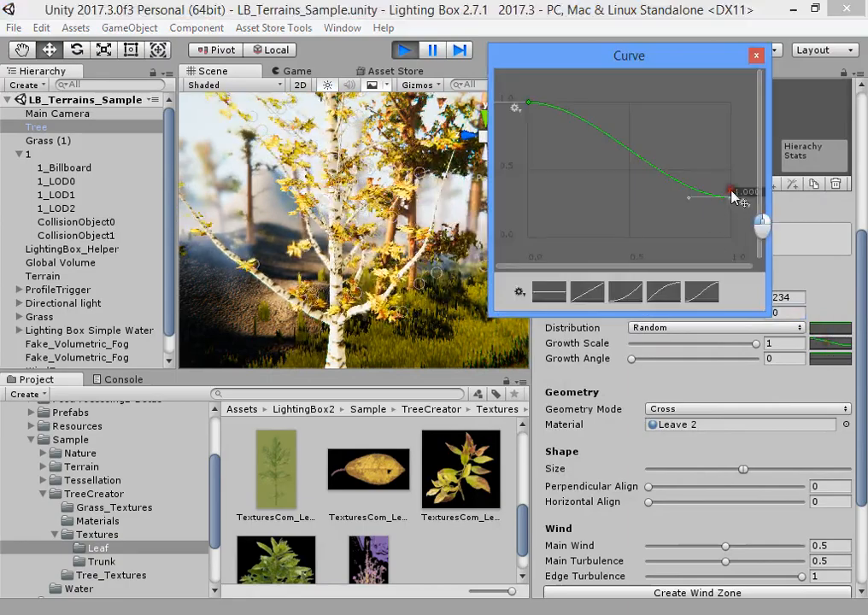
{"action": "left_click_drag", "start_coordinate": [732, 191], "coordinate": [746, 119]}
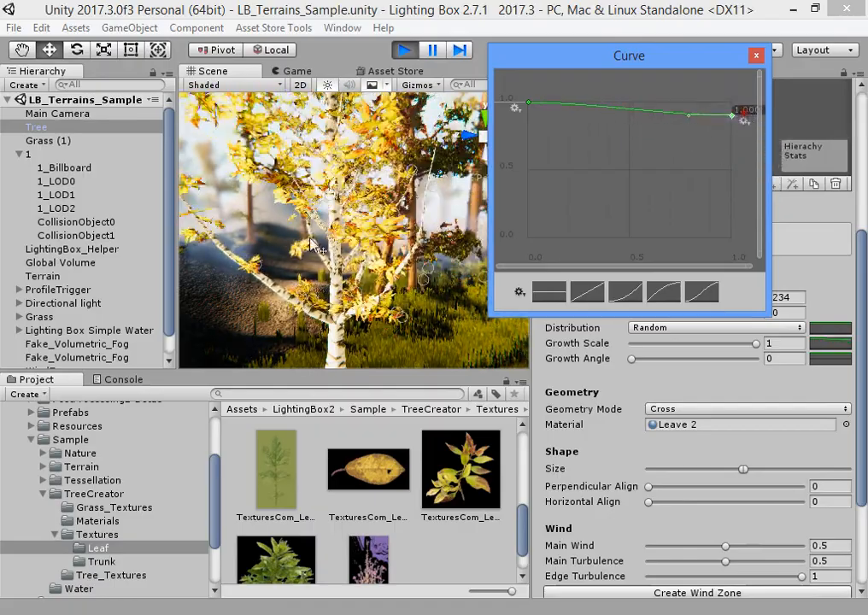
{"action": "left_click", "coordinate": [311, 240]}
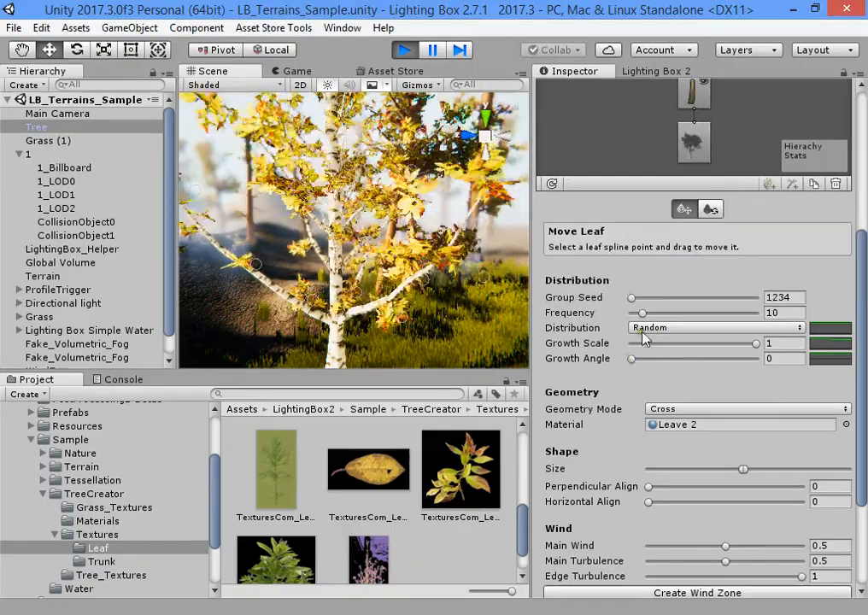
{"action": "left_click_drag", "start_coordinate": [634, 360], "coordinate": [720, 363]}
Try the Whorled distribution on the leaf group and return it to Random
{"action": "left_click", "coordinate": [711, 328]}
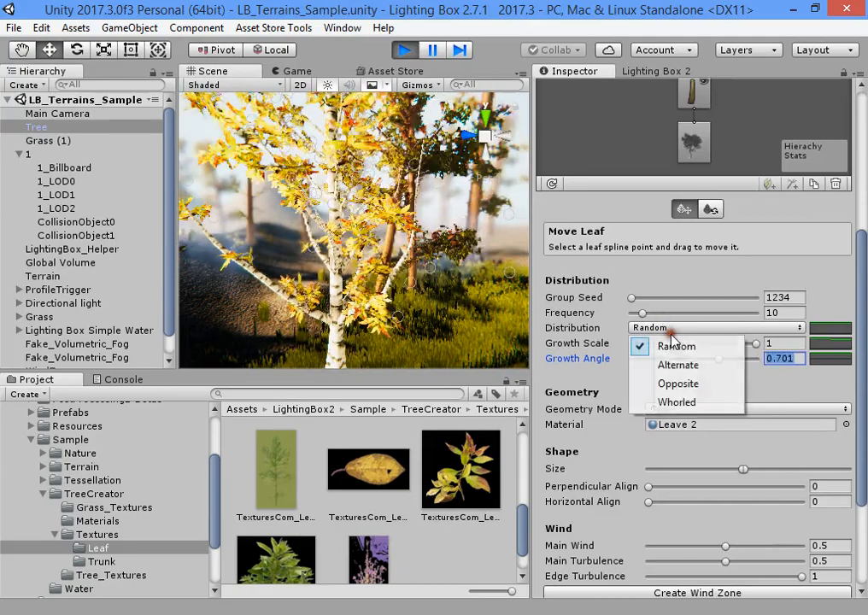
{"action": "left_click", "coordinate": [694, 403]}
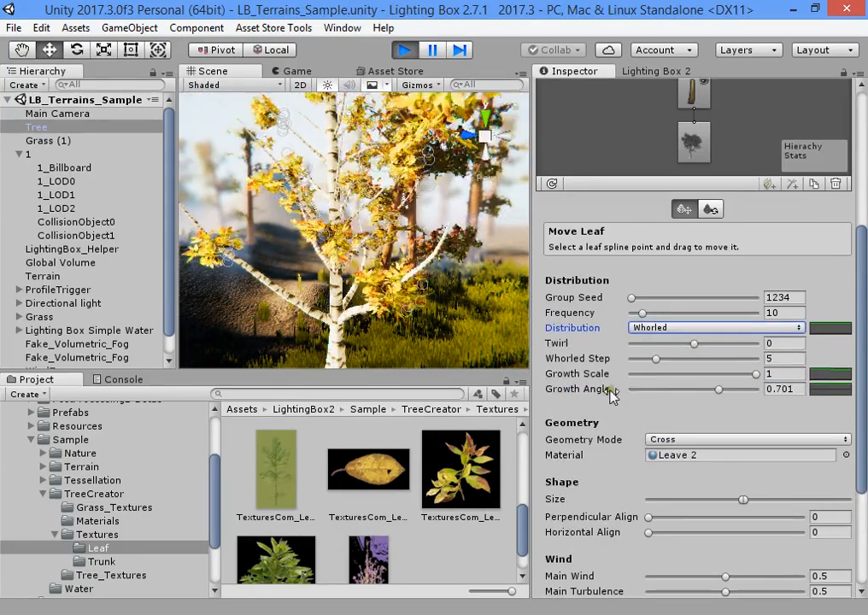
{"action": "left_click", "coordinate": [683, 328]}
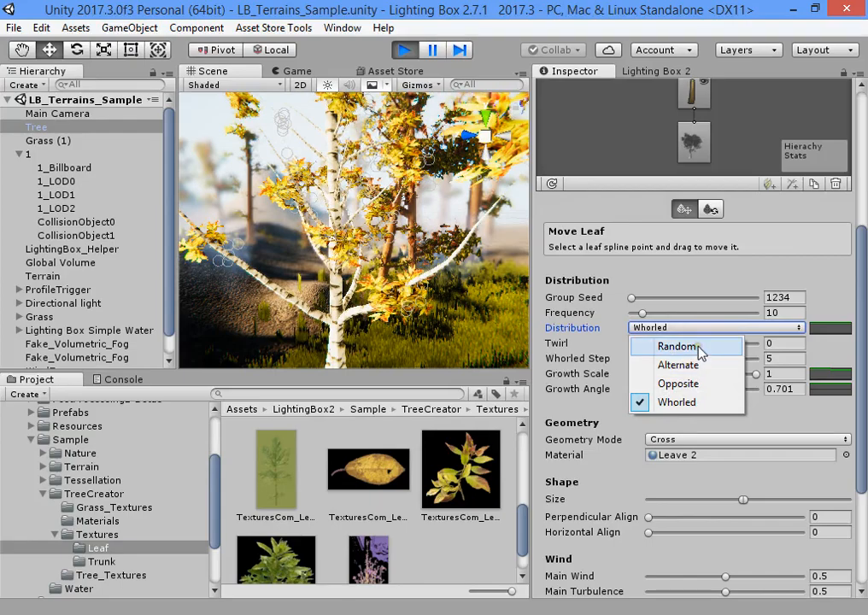
{"action": "left_click", "coordinate": [698, 346]}
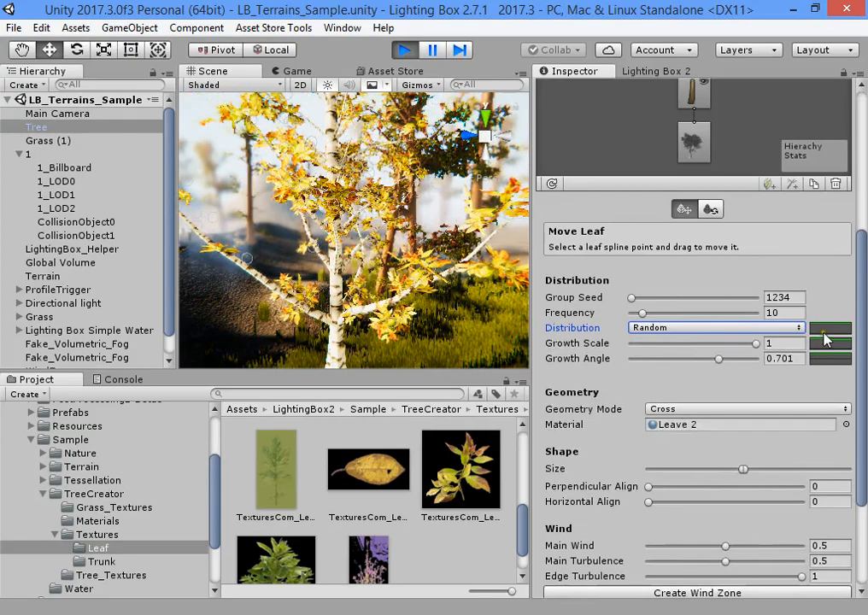
Flatten the leaf group's Distribution curve to 0 at both ends and look at the leaf placement on the tree
{"action": "left_click", "coordinate": [820, 328]}
{"action": "left_click_drag", "start_coordinate": [536, 102], "coordinate": [540, 239]}
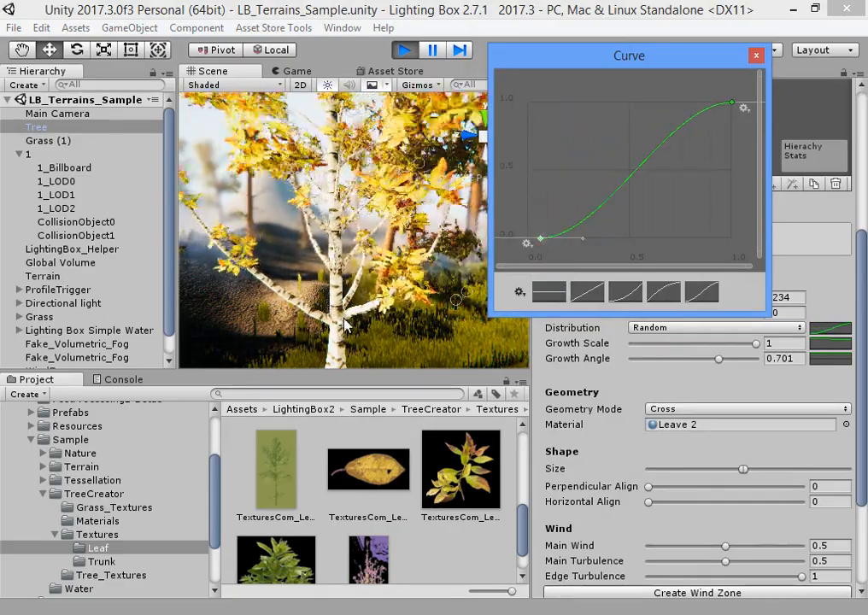
{"action": "left_click_drag", "start_coordinate": [731, 105], "coordinate": [719, 241]}
{"action": "left_click", "coordinate": [413, 256]}
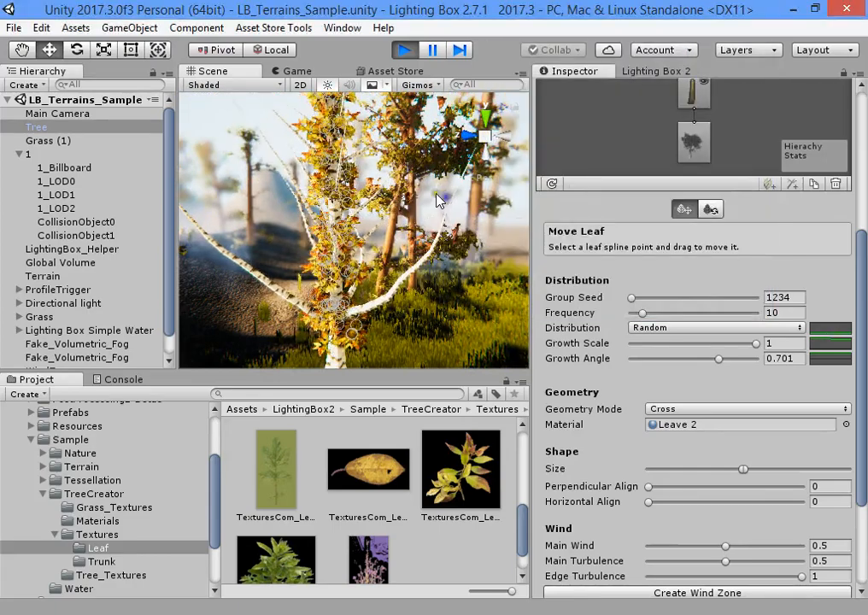
{"action": "right_click_drag", "start_coordinate": [437, 201], "coordinate": [447, 212]}
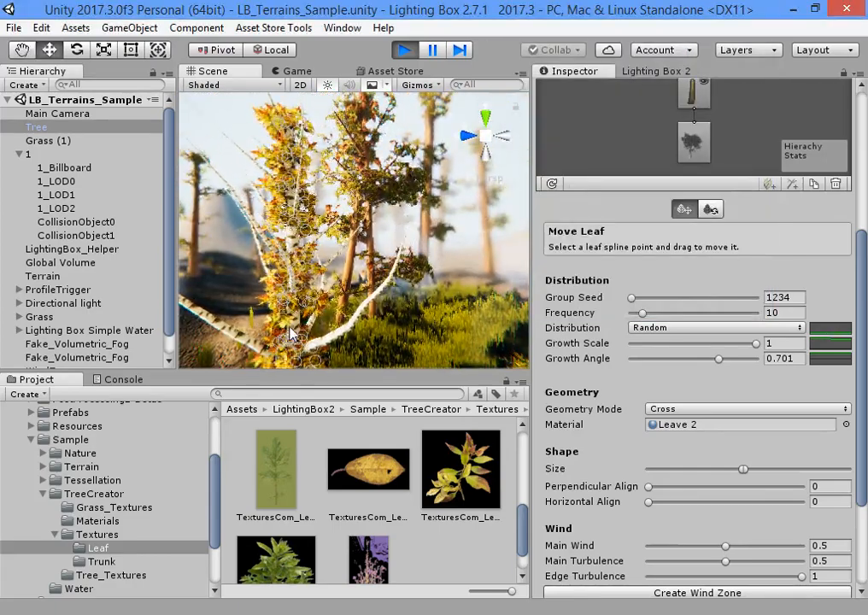
Reshape the leaf group's Distribution curve to rise from about 0.1 at its start to 1 at its end
{"action": "left_click", "coordinate": [826, 328]}
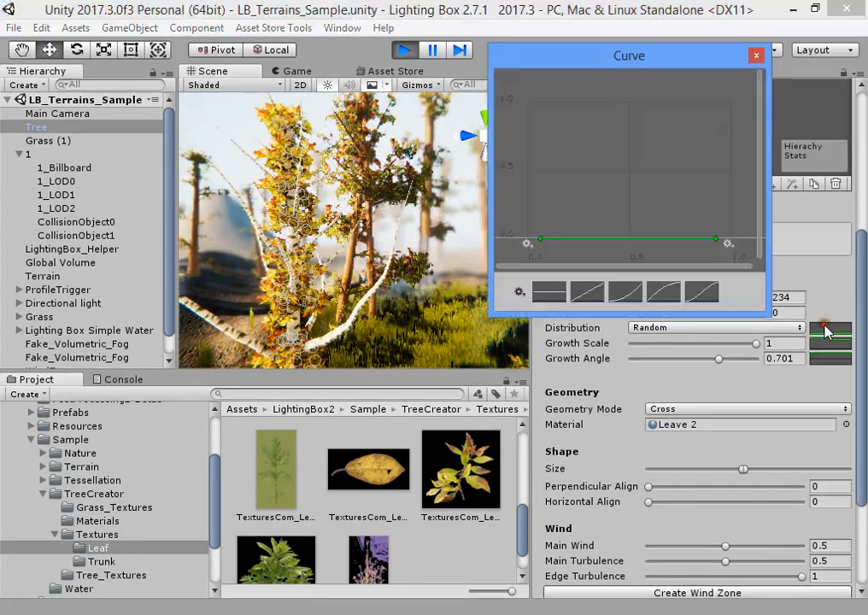
{"action": "left_click_drag", "start_coordinate": [718, 240], "coordinate": [721, 111]}
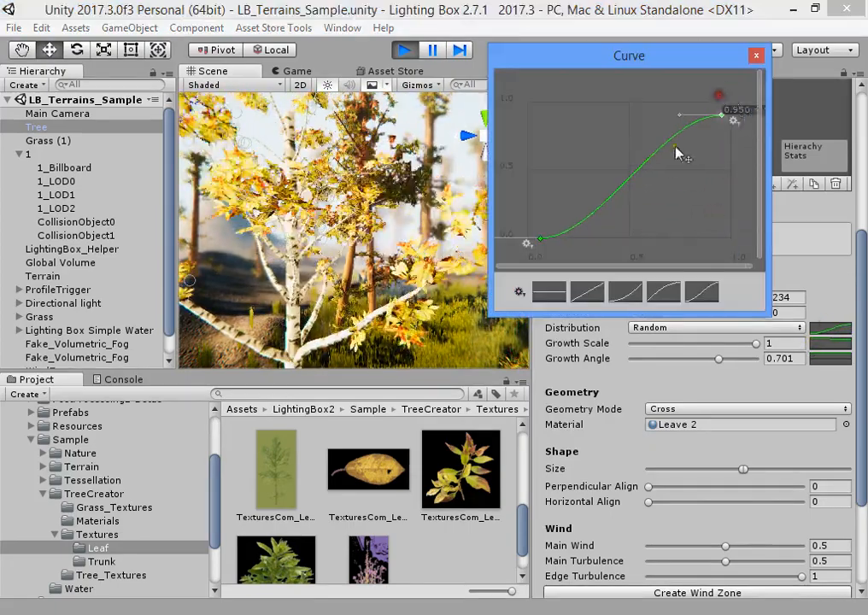
{"action": "mouse_move", "coordinate": [538, 243]}
{"action": "left_mouse_down"}
{"action": "mouse_move", "coordinate": [534, 91]}
{"action": "mouse_move", "coordinate": [537, 231]}
{"action": "mouse_move", "coordinate": [534, 222]}
{"action": "left_mouse_up"}
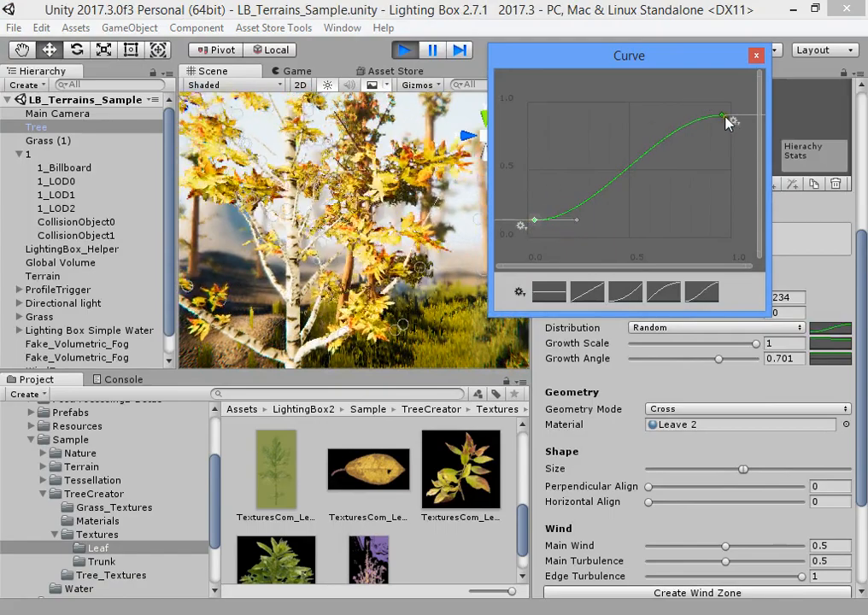
{"action": "left_click_drag", "start_coordinate": [714, 174], "coordinate": [708, 242]}
{"action": "left_click_drag", "start_coordinate": [709, 149], "coordinate": [721, 198]}
{"action": "left_click_drag", "start_coordinate": [722, 74], "coordinate": [723, 79]}
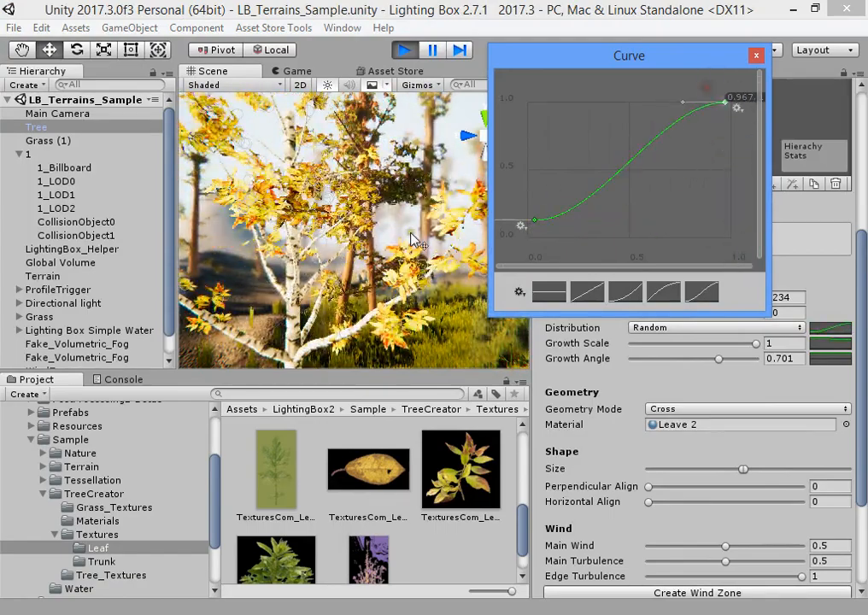
{"action": "key", "text": "s"}
{"action": "right_click_drag", "start_coordinate": [407, 232], "coordinate": [279, 251]}
{"action": "right_click_drag", "start_coordinate": [333, 274], "coordinate": [382, 231]}
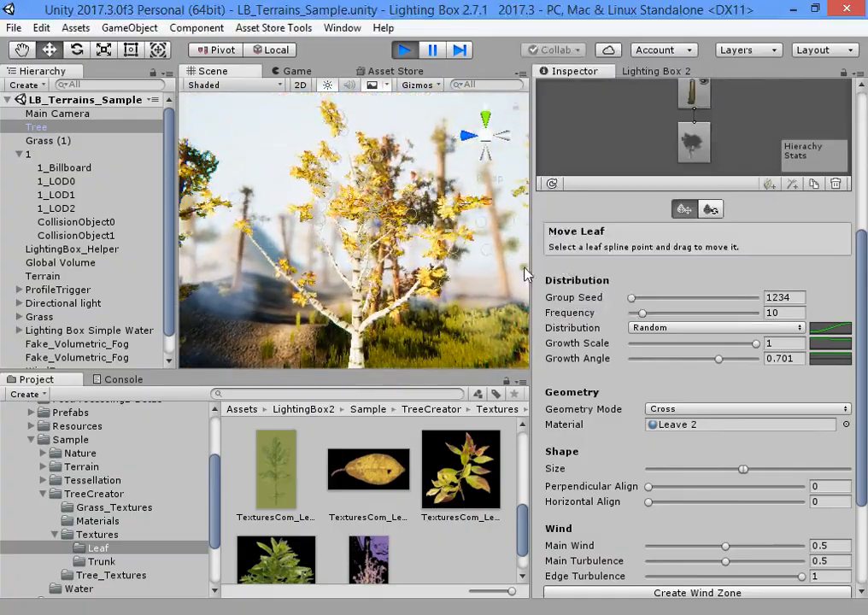
Widen the leaf group's Size range by slightly raising its upper limit
{"action": "scroll", "coordinate": [645, 378], "scroll_direction": "down", "scroll_amount": 3}
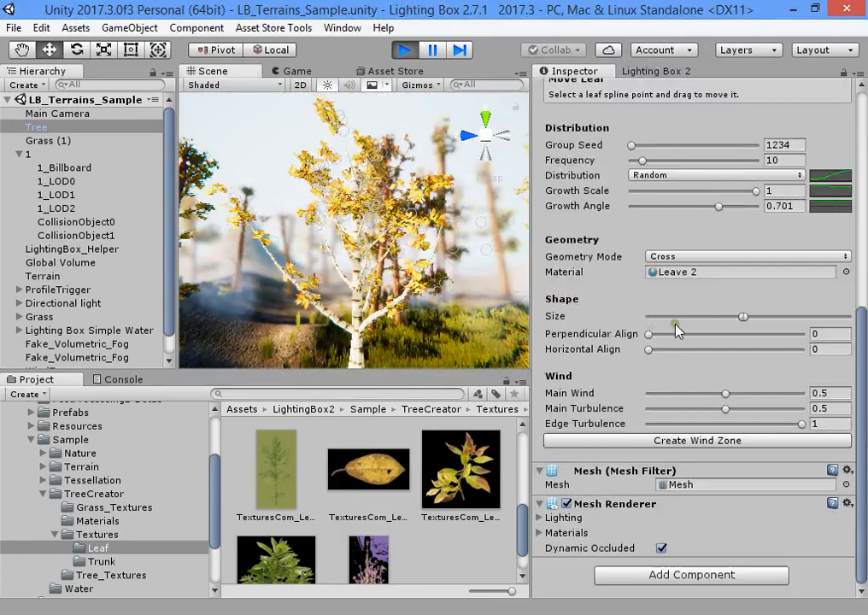
{"action": "left_click_drag", "start_coordinate": [744, 317], "coordinate": [765, 324]}
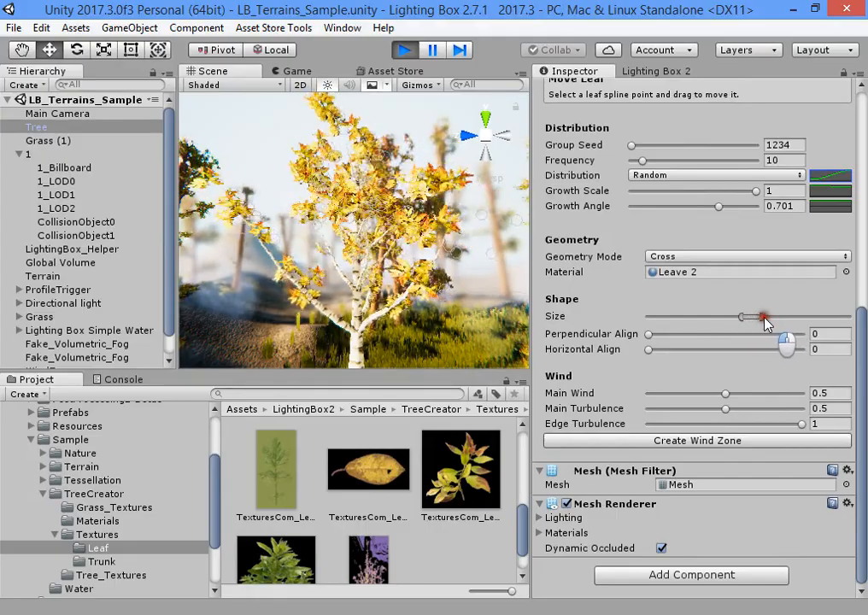
{"action": "left_click_drag", "start_coordinate": [348, 268], "coordinate": [360, 311], "text": "alt"}
{"action": "right_click_drag", "start_coordinate": [361, 311], "coordinate": [391, 295]}
Examine the leaf coverage on the tree from near and far
{"action": "key", "text": "w"}
{"action": "key", "text": "s"}
{"action": "key", "text": "w"}
{"action": "key", "text": "s"}
{"action": "key", "text": "s"}
{"action": "key", "text": "w"}
{"action": "key", "text": "w"}
{"action": "key", "text": "s"}
{"action": "key", "text": "w"}
{"action": "key", "text": "s"}
Add a child branch group to the existing 21-branch group and view the new small branches up close
{"action": "scroll", "coordinate": [628, 310], "scroll_direction": "up", "scroll_amount": 5}
{"action": "scroll", "coordinate": [628, 310], "scroll_direction": "up", "scroll_amount": 3}
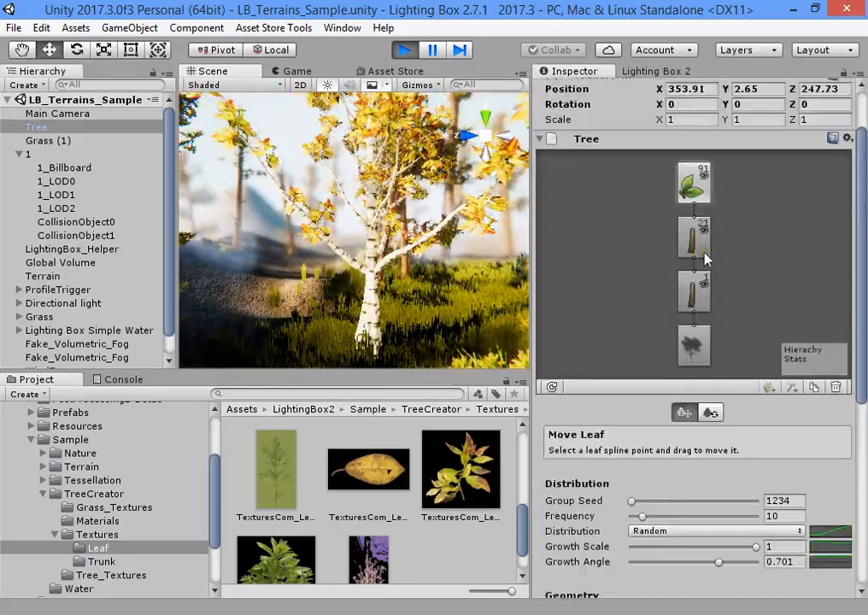
{"action": "left_click", "coordinate": [697, 245]}
{"action": "key", "text": "f"}
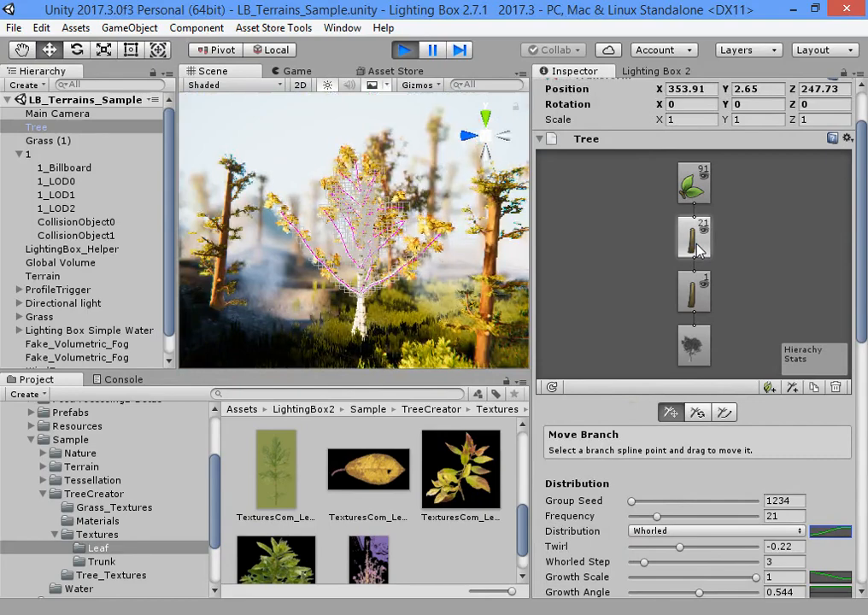
{"action": "left_click", "coordinate": [792, 389]}
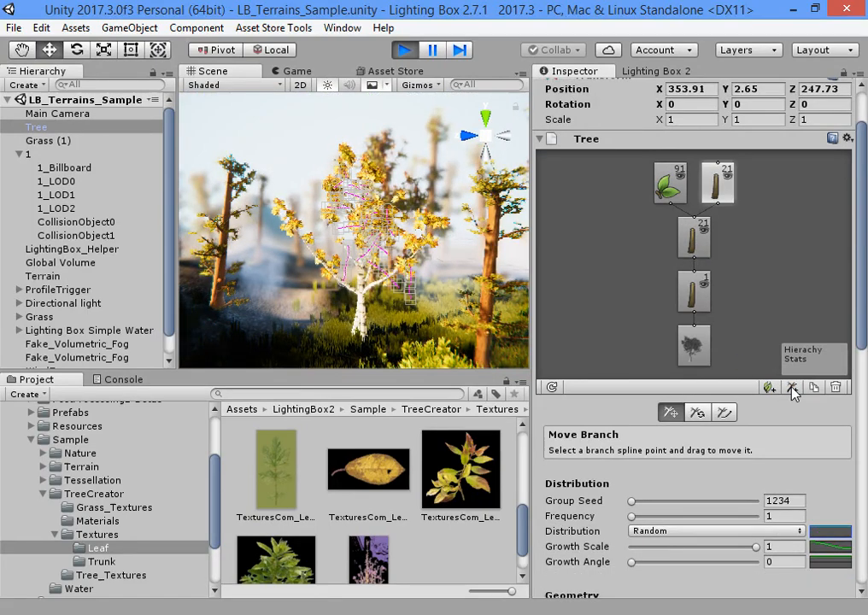
{"action": "key", "text": "w"}
{"action": "right_click_drag", "start_coordinate": [390, 264], "coordinate": [453, 350]}
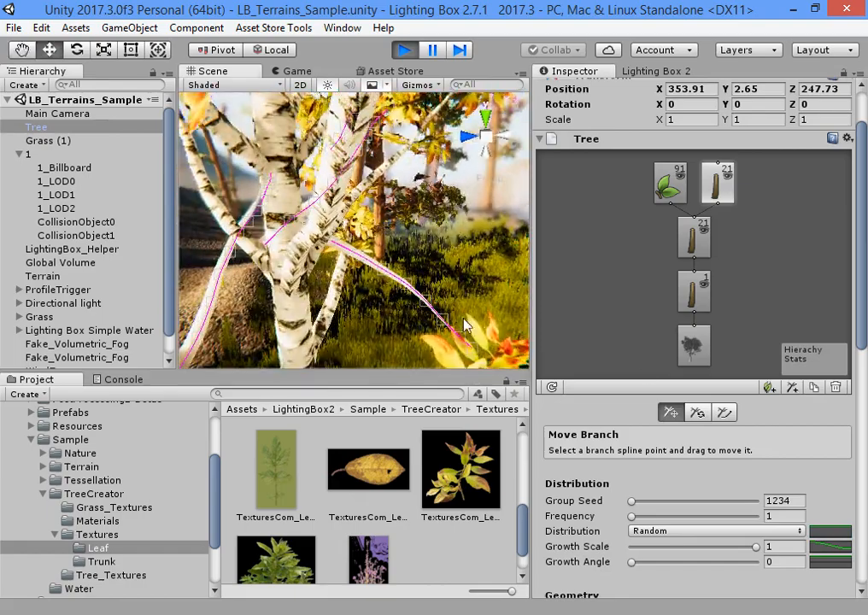
Assign the Trunk material from the TreeCreator Materials folder as the new branch group's Branch Material
{"action": "scroll", "coordinate": [711, 430], "scroll_direction": "down", "scroll_amount": 4}
{"action": "scroll", "coordinate": [711, 430], "scroll_direction": "down", "scroll_amount": 3}
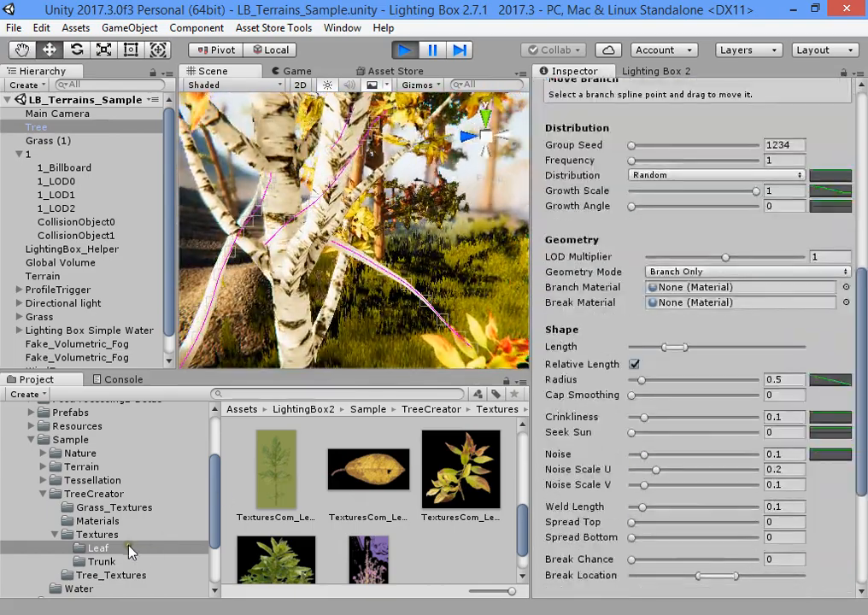
{"action": "left_click", "coordinate": [121, 536]}
{"action": "left_click", "coordinate": [117, 522]}
{"action": "scroll", "coordinate": [359, 513], "scroll_direction": "down", "scroll_amount": 2}
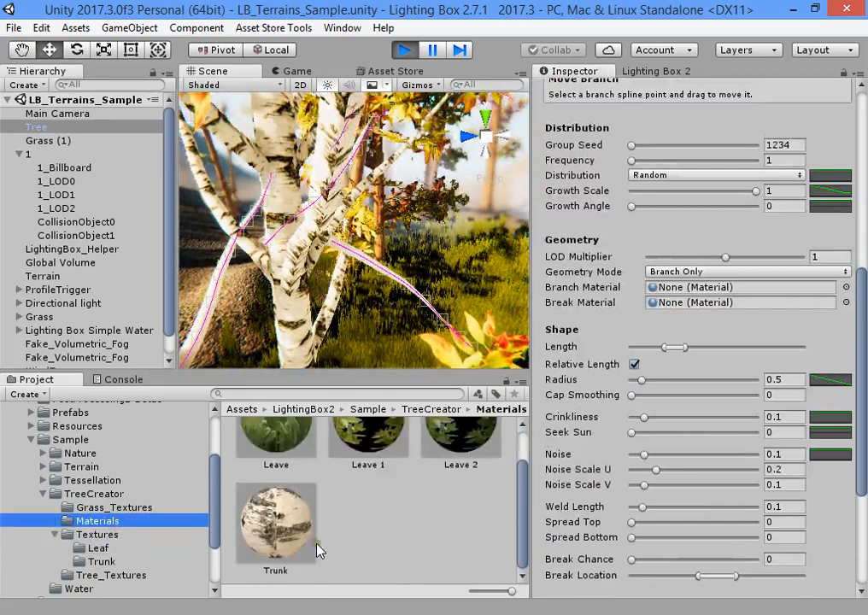
{"action": "left_click_drag", "start_coordinate": [312, 542], "coordinate": [675, 295]}
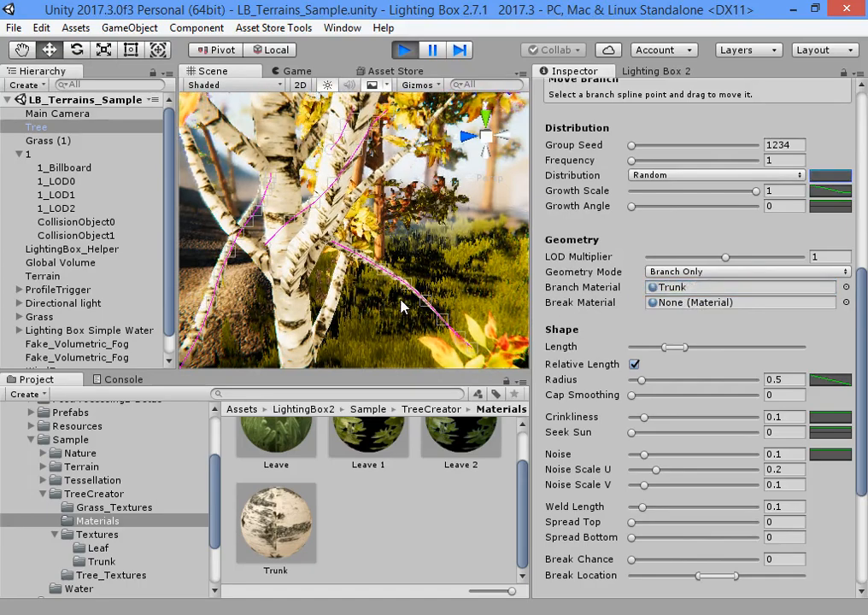
{"action": "left_click_drag", "start_coordinate": [403, 304], "coordinate": [383, 294], "text": "alt"}
Reparent the leaf group onto the new secondary branch group and check the leaves on its branches
{"action": "scroll", "coordinate": [670, 265], "scroll_direction": "up", "scroll_amount": 7}
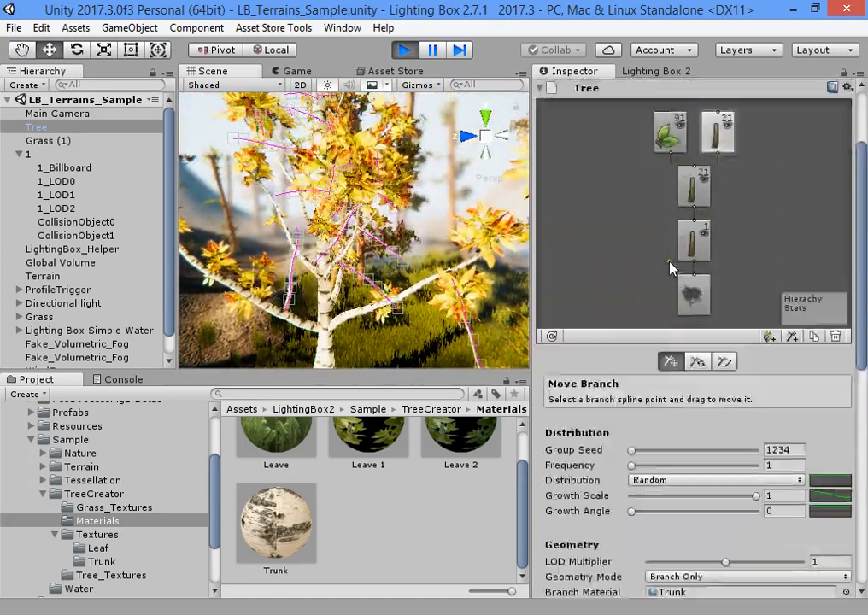
{"action": "left_click", "coordinate": [675, 195]}
{"action": "left_click_drag", "start_coordinate": [714, 199], "coordinate": [723, 212]}
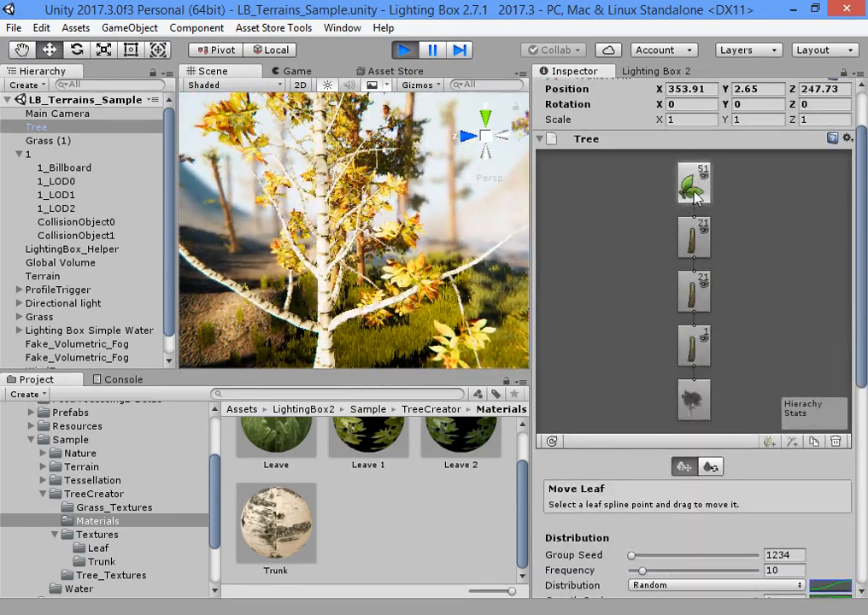
{"action": "left_click", "coordinate": [694, 292]}
{"action": "left_click", "coordinate": [696, 231]}
{"action": "left_click", "coordinate": [696, 190]}
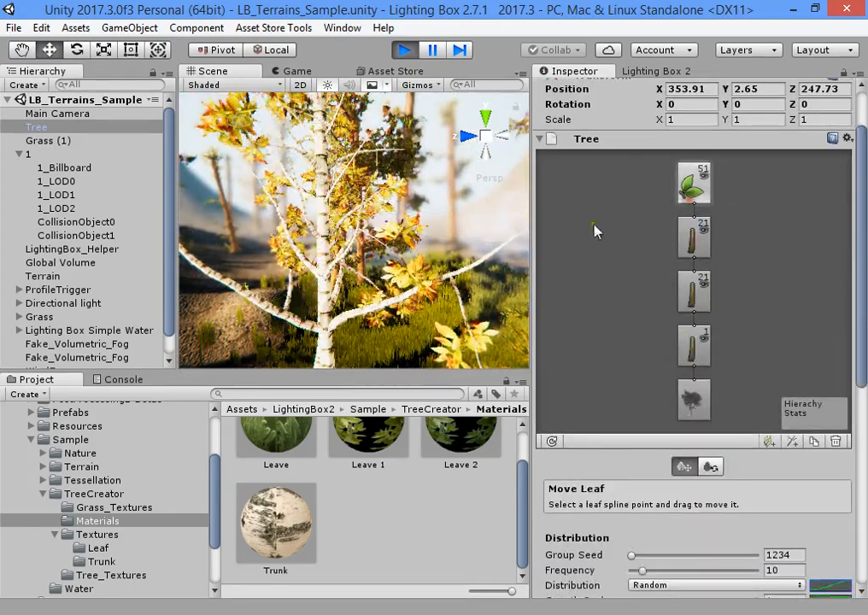
{"action": "right_click_drag", "start_coordinate": [376, 278], "coordinate": [291, 278]}
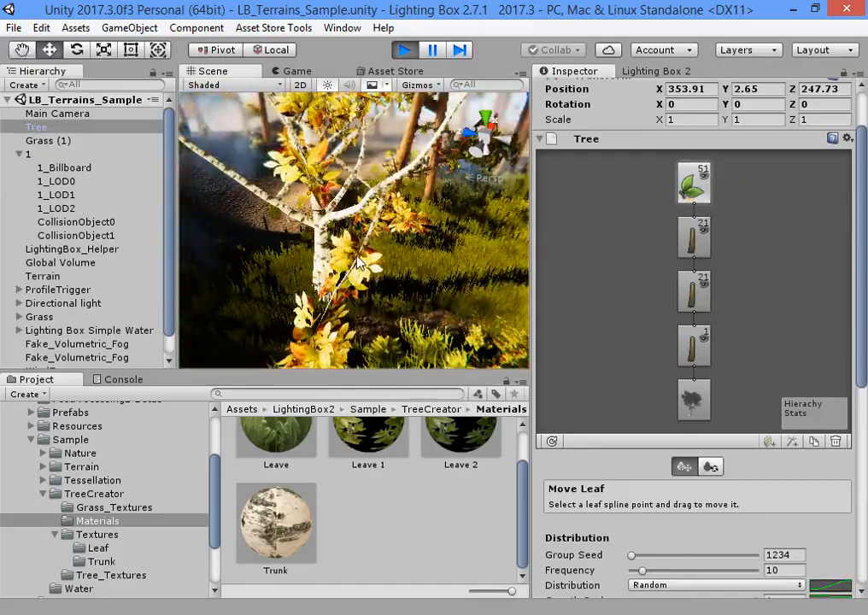
{"action": "right_click_drag", "start_coordinate": [357, 262], "coordinate": [453, 250]}
{"action": "right_click_drag", "start_coordinate": [341, 264], "coordinate": [312, 256]}
{"action": "left_click", "coordinate": [693, 237]}
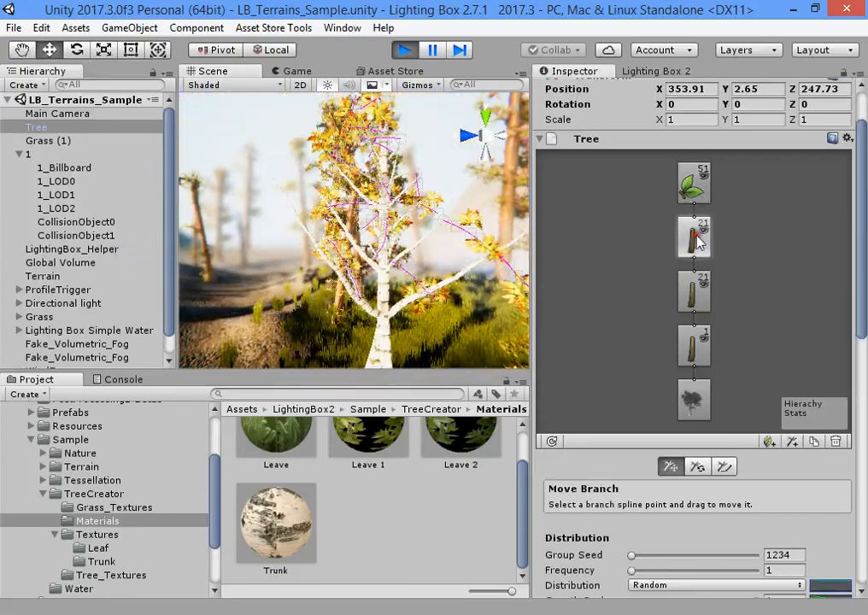
{"action": "left_click", "coordinate": [693, 190]}
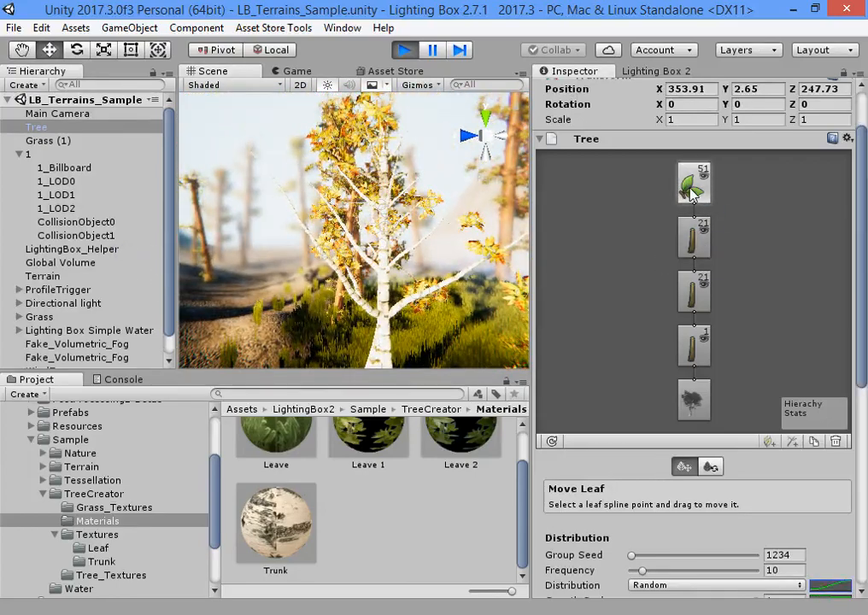
Duplicate the leaf group and attach the copy to the main 21-branch group, checking the added leaves from near and far
{"action": "key", "text": "f"}
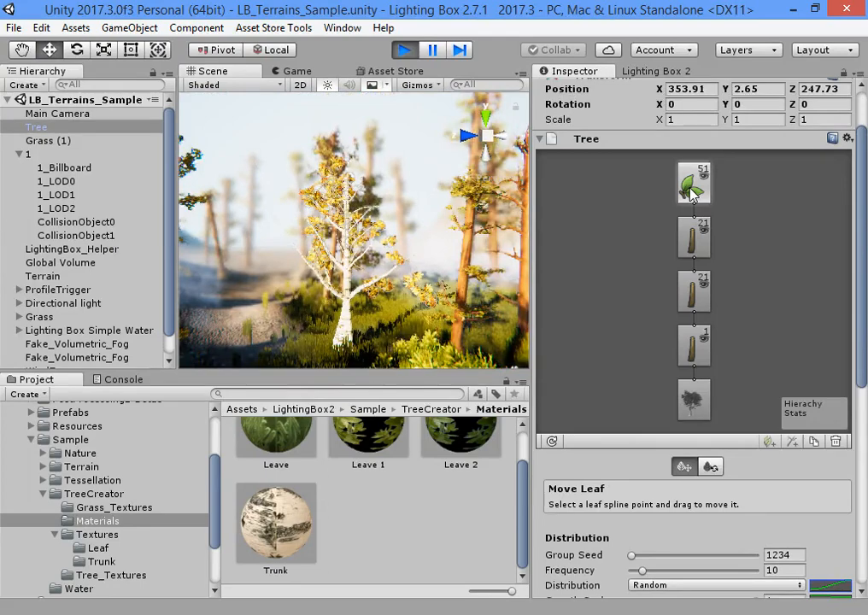
{"action": "left_click", "coordinate": [816, 442]}
{"action": "left_click_drag", "start_coordinate": [721, 196], "coordinate": [704, 300]}
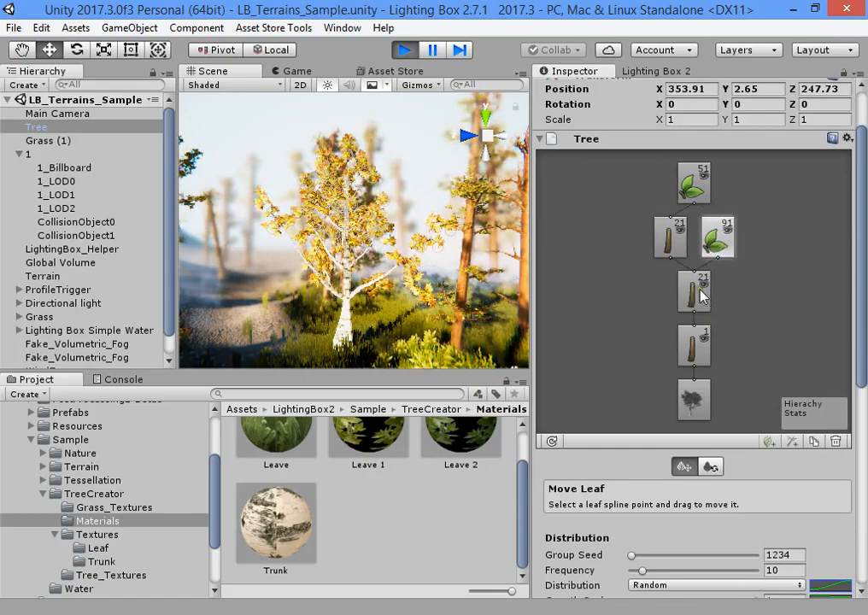
{"action": "key", "text": "w"}
{"action": "right_click_drag", "start_coordinate": [323, 274], "coordinate": [354, 264]}
{"action": "key", "text": "s"}
{"action": "key", "text": "w"}
{"action": "key", "text": "s"}
{"action": "key", "text": "w"}
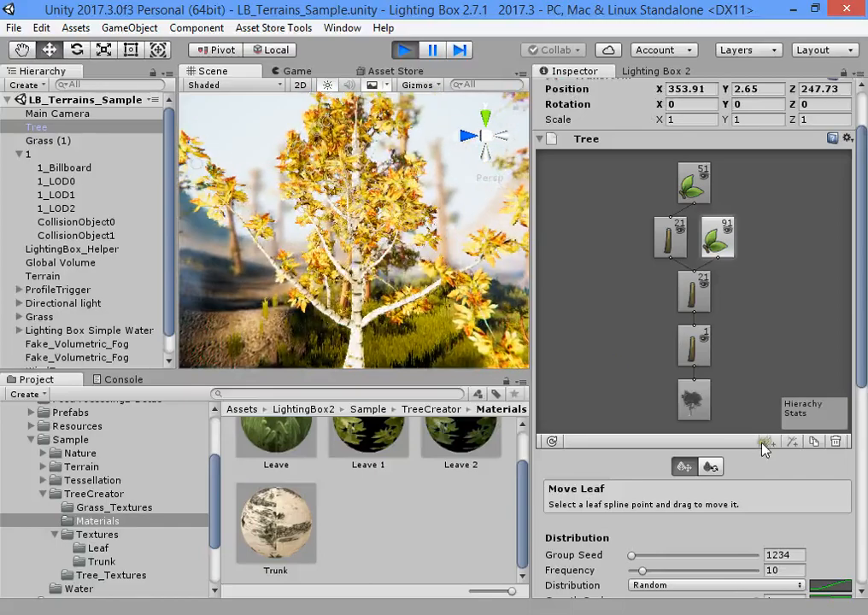
Flatten the duplicated leaf group's Distribution curve by lowering its end point to about 0.1 at position 1.0
{"action": "scroll", "coordinate": [733, 379], "scroll_direction": "down", "scroll_amount": 5}
{"action": "left_click", "coordinate": [833, 335]}
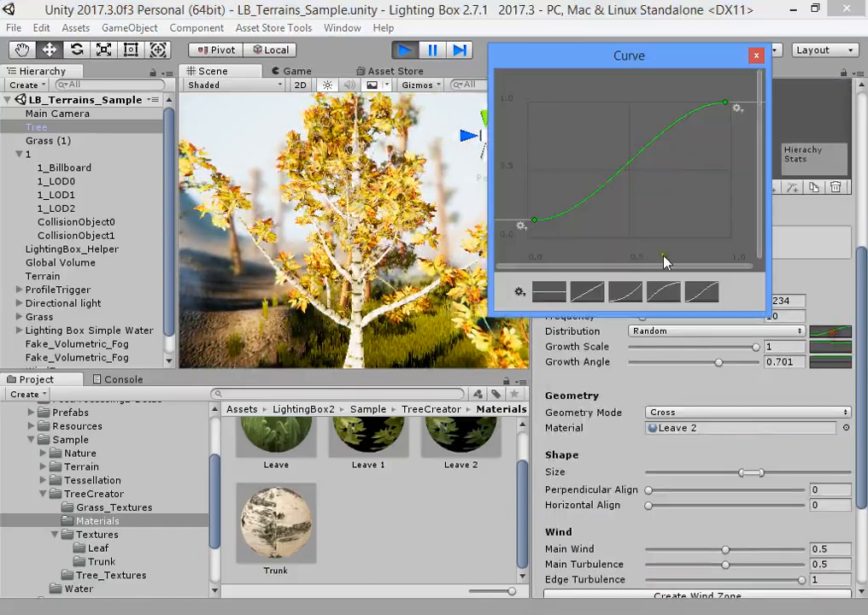
{"action": "left_click_drag", "start_coordinate": [726, 104], "coordinate": [748, 221]}
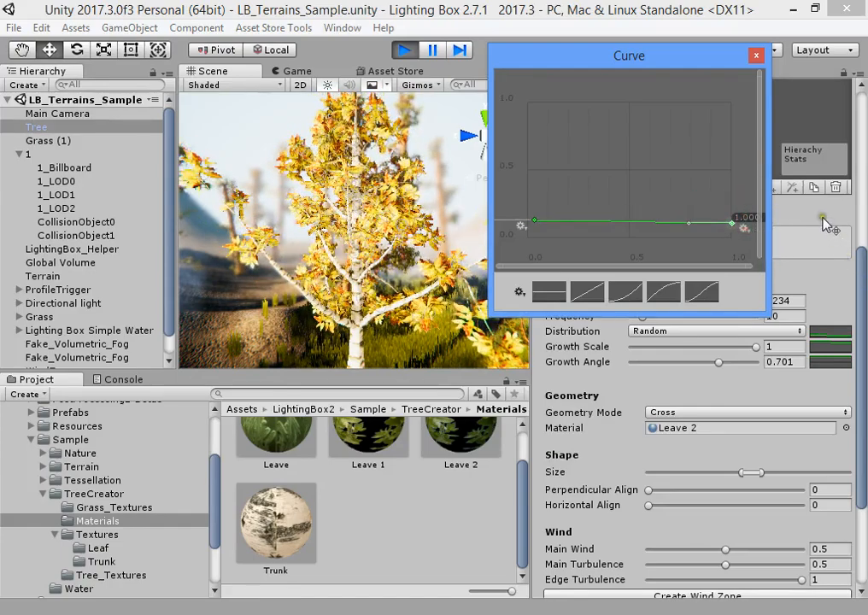
Raise the start point of the secondary-branch leaf group's Distribution curve to about 0.7 and check the foliage in the scene
{"action": "left_click_drag", "start_coordinate": [865, 282], "coordinate": [863, 185]}
{"action": "left_click", "coordinate": [694, 128]}
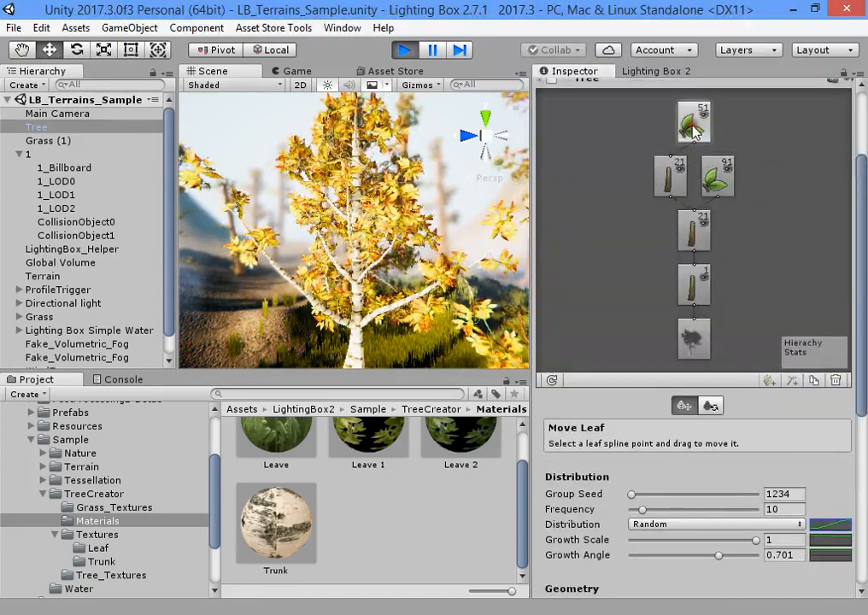
{"action": "scroll", "coordinate": [731, 485], "scroll_direction": "down", "scroll_amount": 4}
{"action": "scroll", "coordinate": [736, 342], "scroll_direction": "down", "scroll_amount": 4}
{"action": "scroll", "coordinate": [714, 288], "scroll_direction": "up", "scroll_amount": 3}
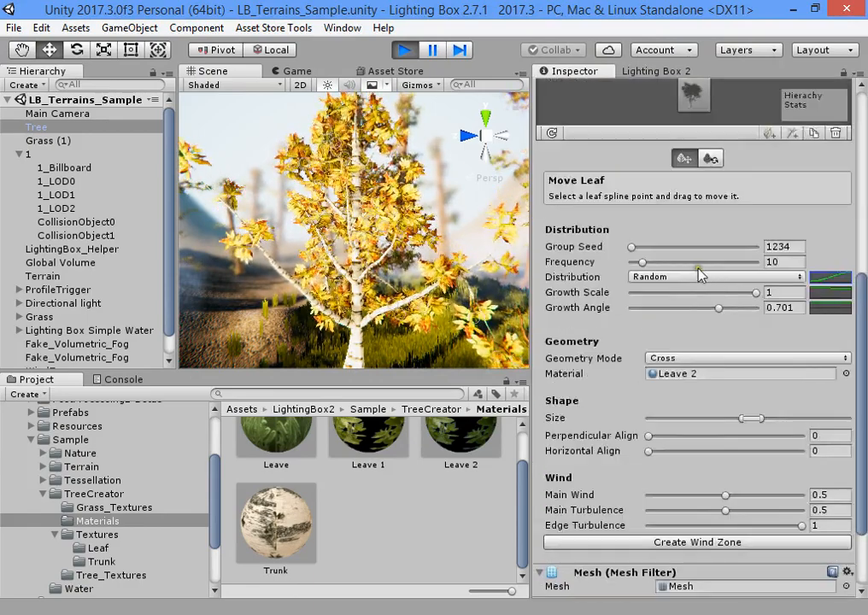
{"action": "left_click", "coordinate": [830, 279]}
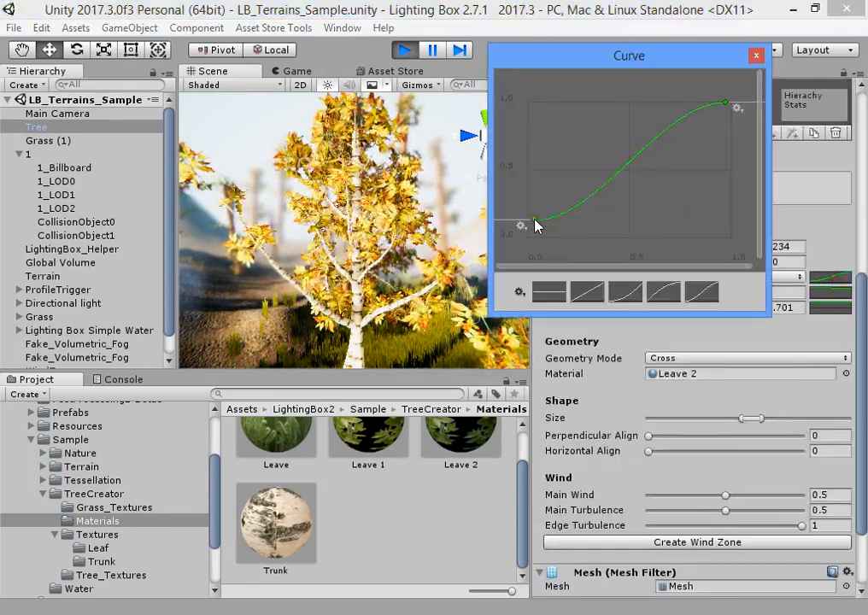
{"action": "mouse_move", "coordinate": [536, 224]}
{"action": "left_mouse_down"}
{"action": "mouse_move", "coordinate": [525, 188]}
{"action": "mouse_move", "coordinate": [527, 85]}
{"action": "mouse_move", "coordinate": [535, 205]}
{"action": "left_mouse_up"}
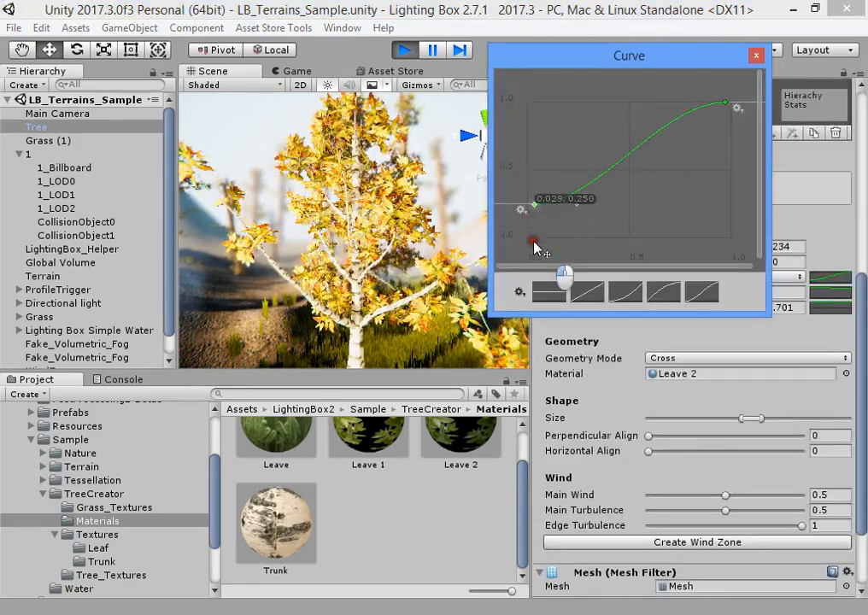
{"action": "left_click_drag", "start_coordinate": [535, 247], "coordinate": [532, 158]}
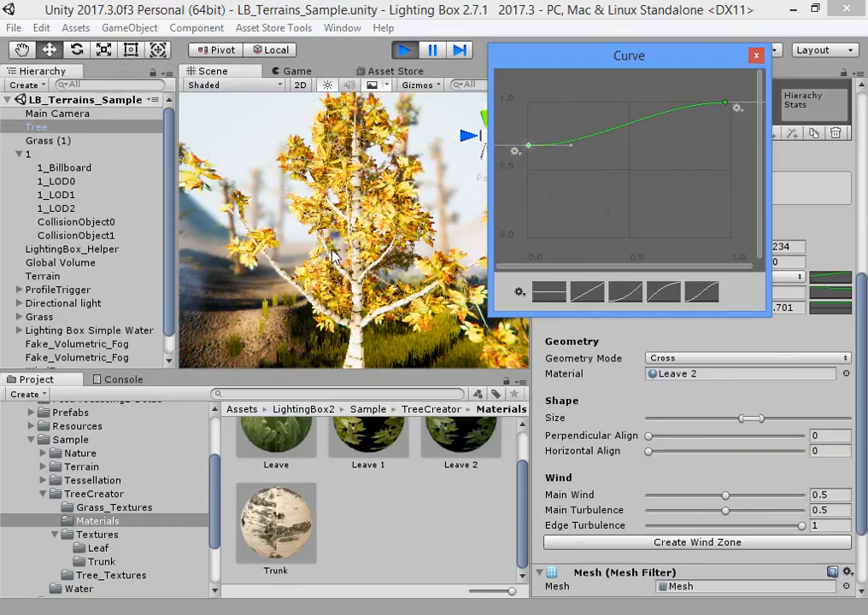
{"action": "right_click_drag", "start_coordinate": [333, 256], "coordinate": [383, 300]}
{"action": "key", "text": "w"}
{"action": "key", "text": "s"}
{"action": "key", "text": "w"}
Shift the Size range of the leaf group on the secondary branches slightly lower to make its leaves smaller
{"action": "scroll", "coordinate": [763, 330], "scroll_direction": "up", "scroll_amount": 4}
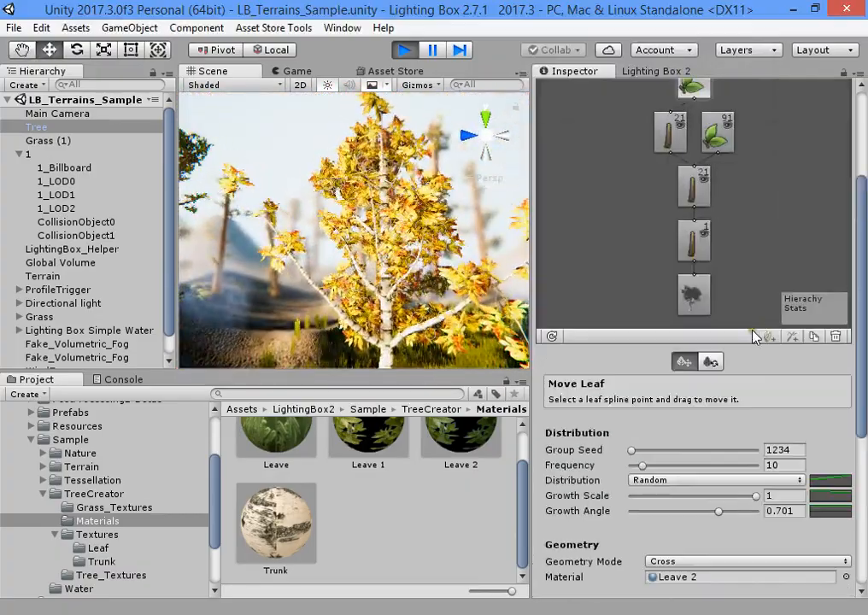
{"action": "left_click", "coordinate": [716, 141]}
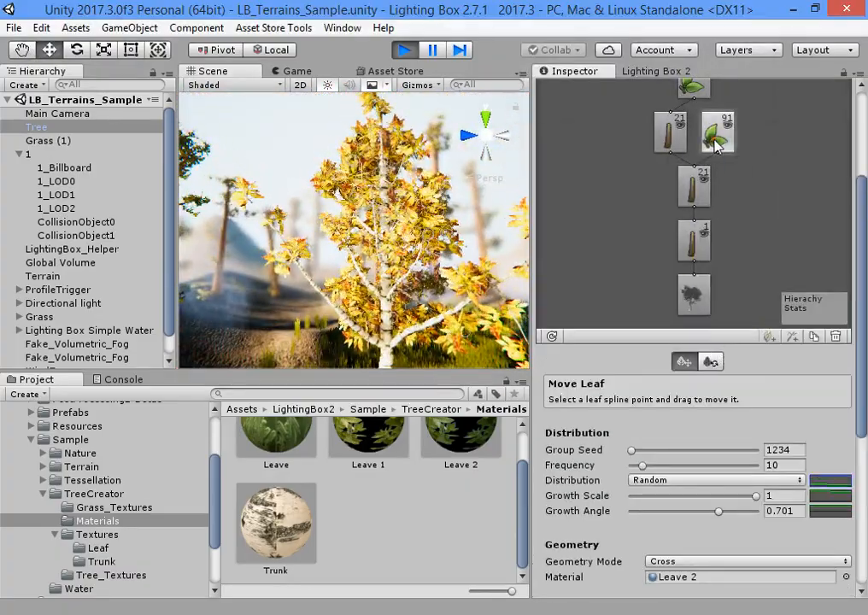
{"action": "scroll", "coordinate": [761, 367], "scroll_direction": "down", "scroll_amount": 5}
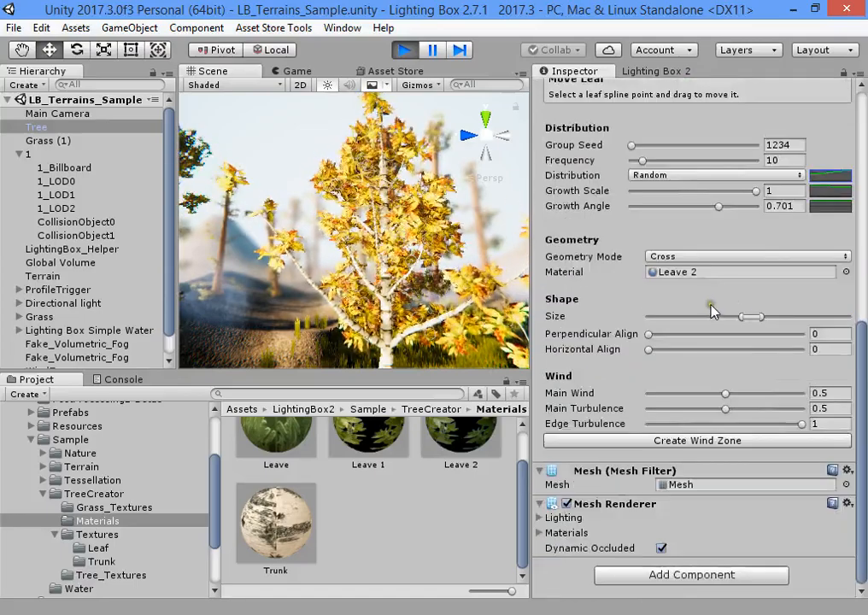
{"action": "left_click_drag", "start_coordinate": [727, 322], "coordinate": [735, 342]}
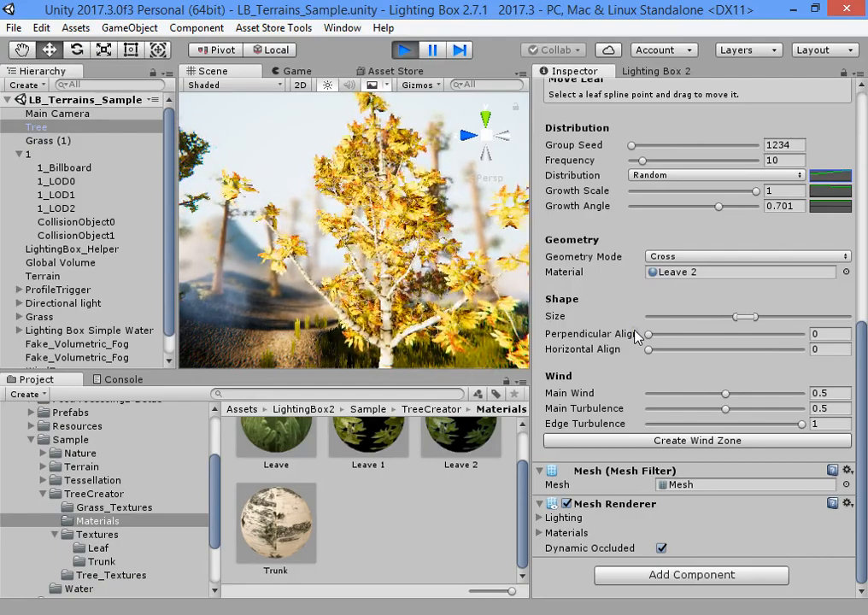
{"action": "scroll", "coordinate": [643, 356], "scroll_direction": "up", "scroll_amount": 6}
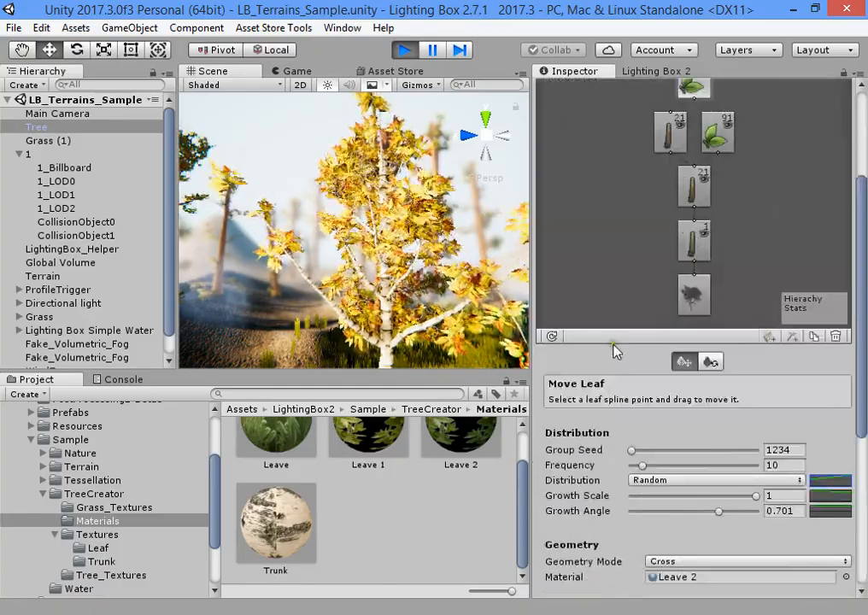
{"action": "scroll", "coordinate": [615, 348], "scroll_direction": "down", "scroll_amount": 6}
{"action": "scroll", "coordinate": [627, 398], "scroll_direction": "up", "scroll_amount": 4}
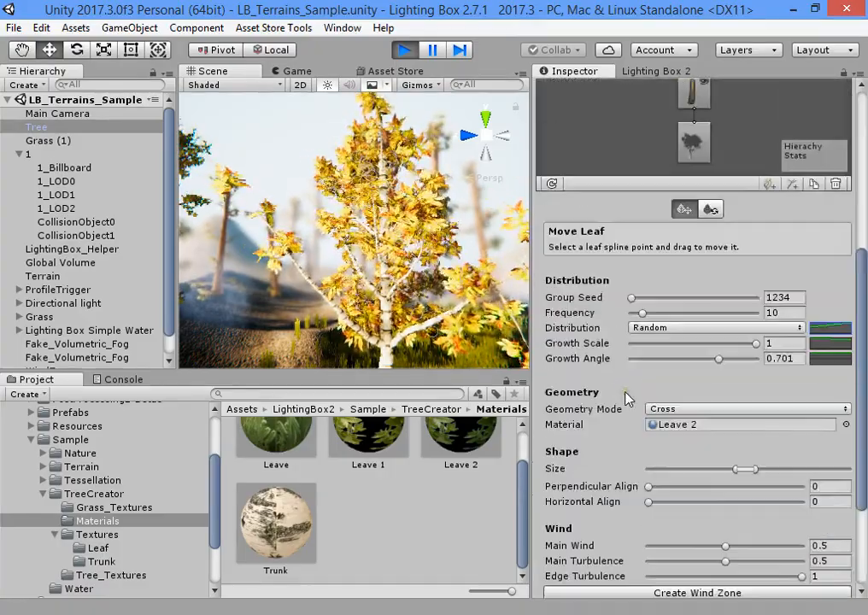
{"action": "scroll", "coordinate": [624, 320], "scroll_direction": "up", "scroll_amount": 5}
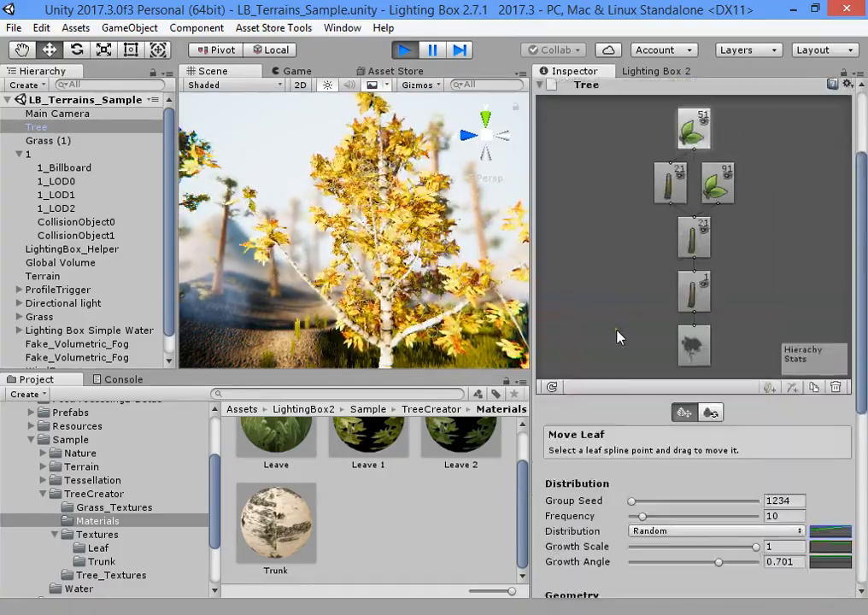